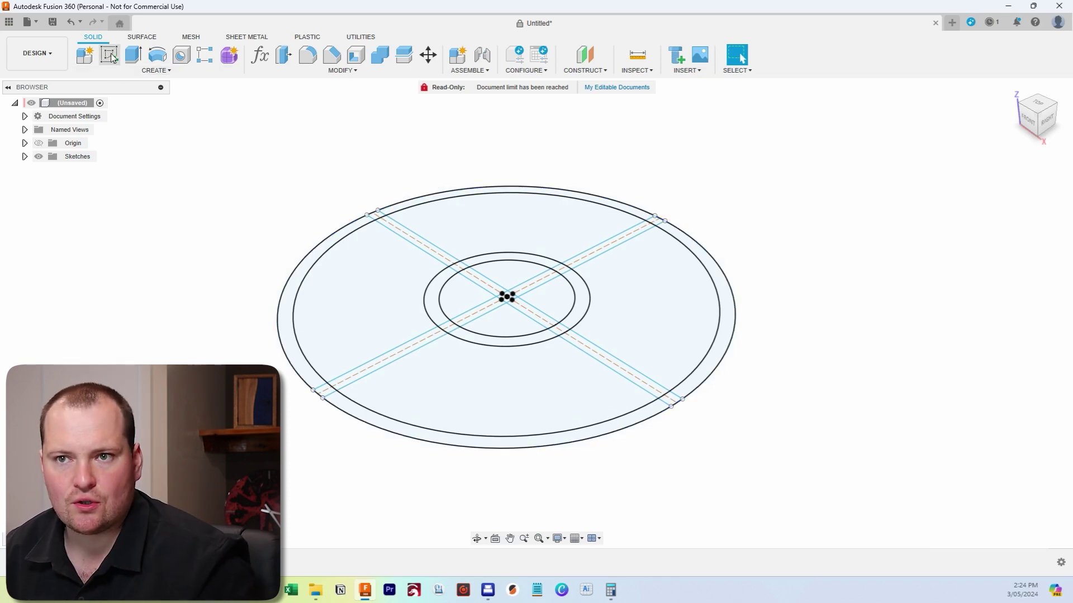
# Extrude the circular sketch's full area into a solid disc and show the sketch again.
pyautogui.press('e')
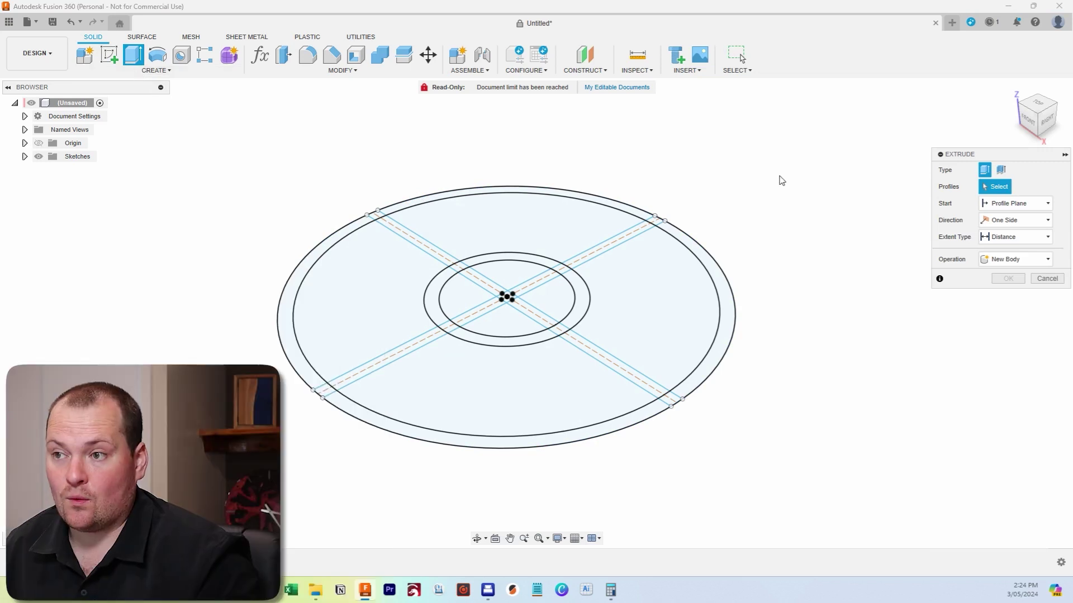
pyautogui.click(378, 307)
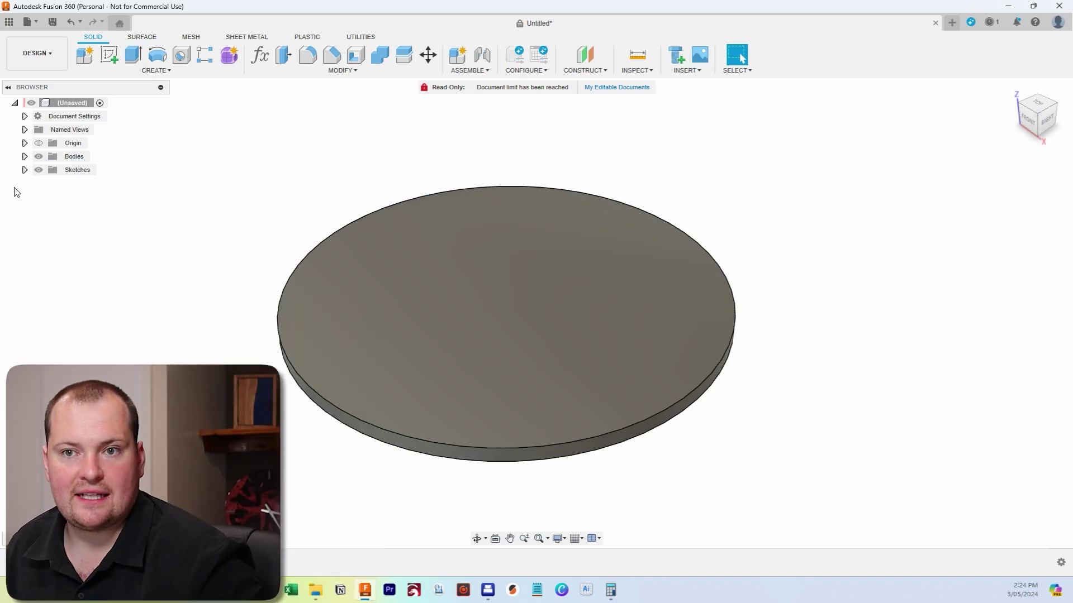
pyautogui.click(49, 183)
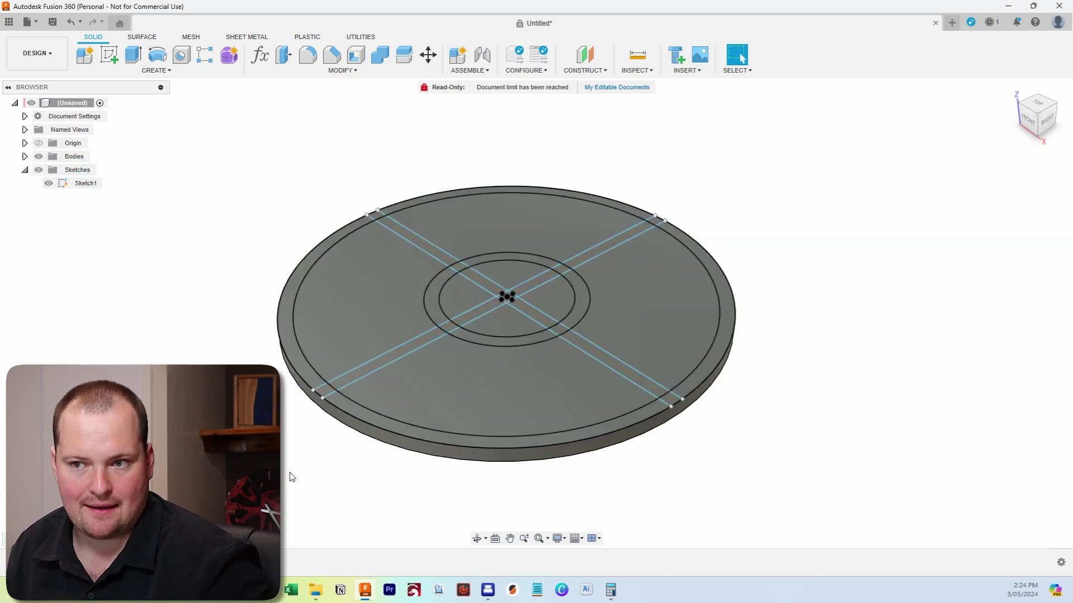
# Start an extrusion and select all segments of the outer rim ring as profiles.
pyautogui.press('e')
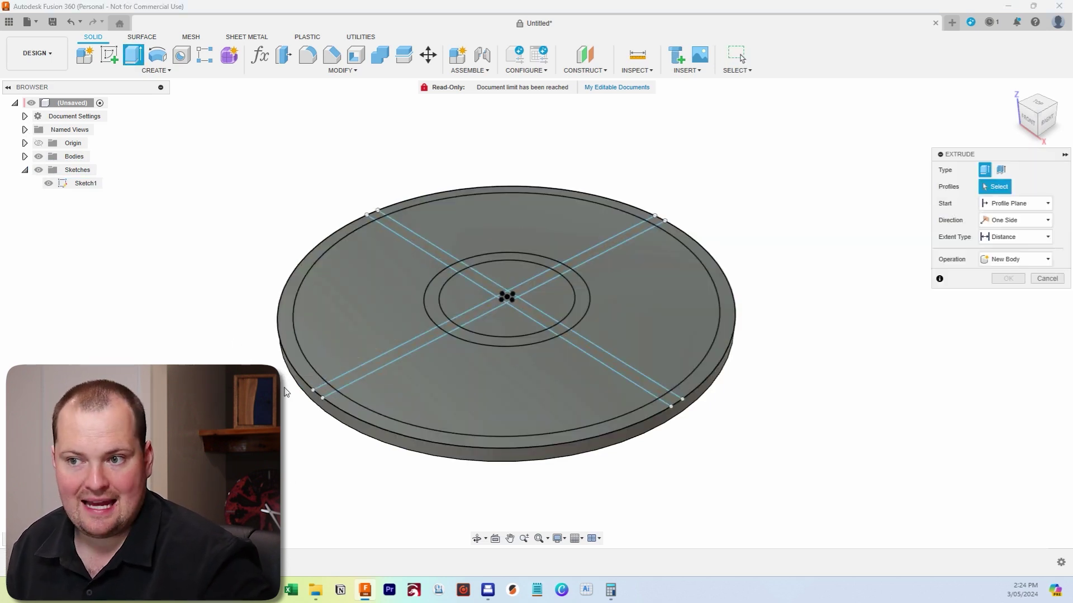
pyautogui.click(293, 358)
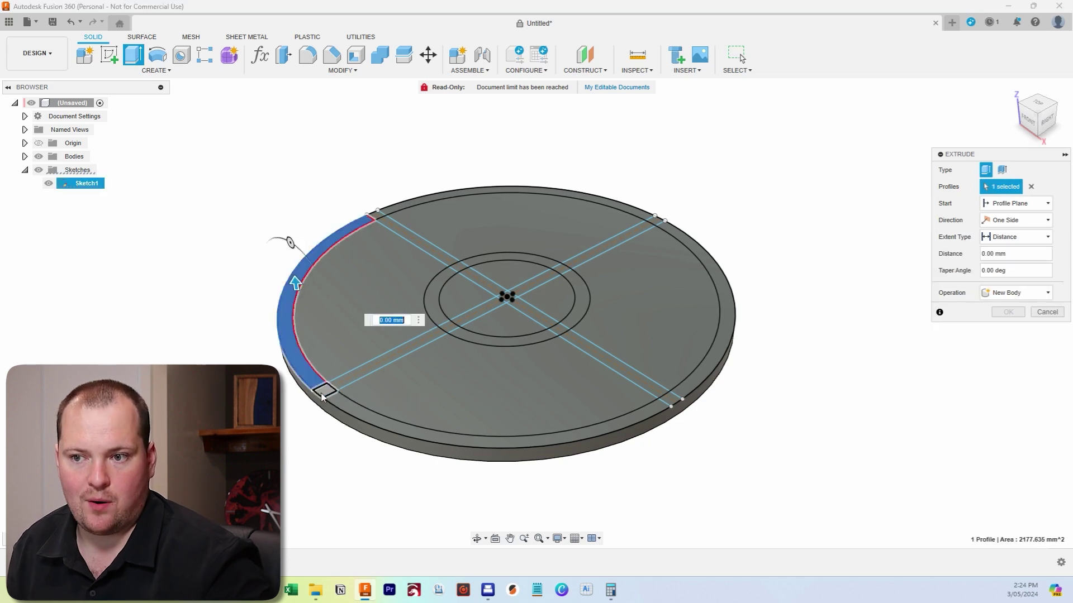
pyautogui.click(347, 407)
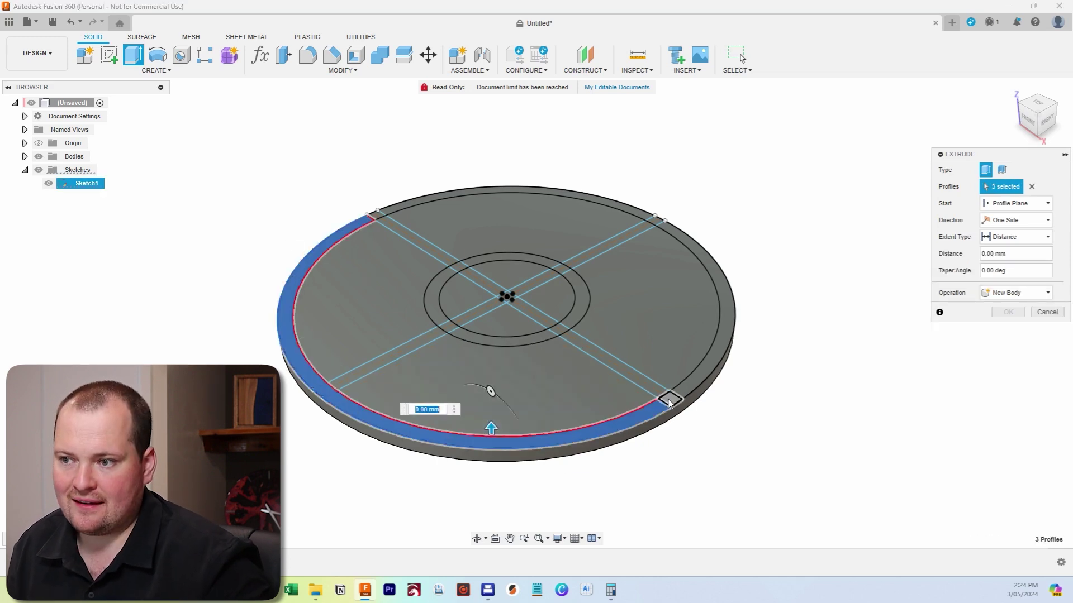
pyautogui.click(691, 392)
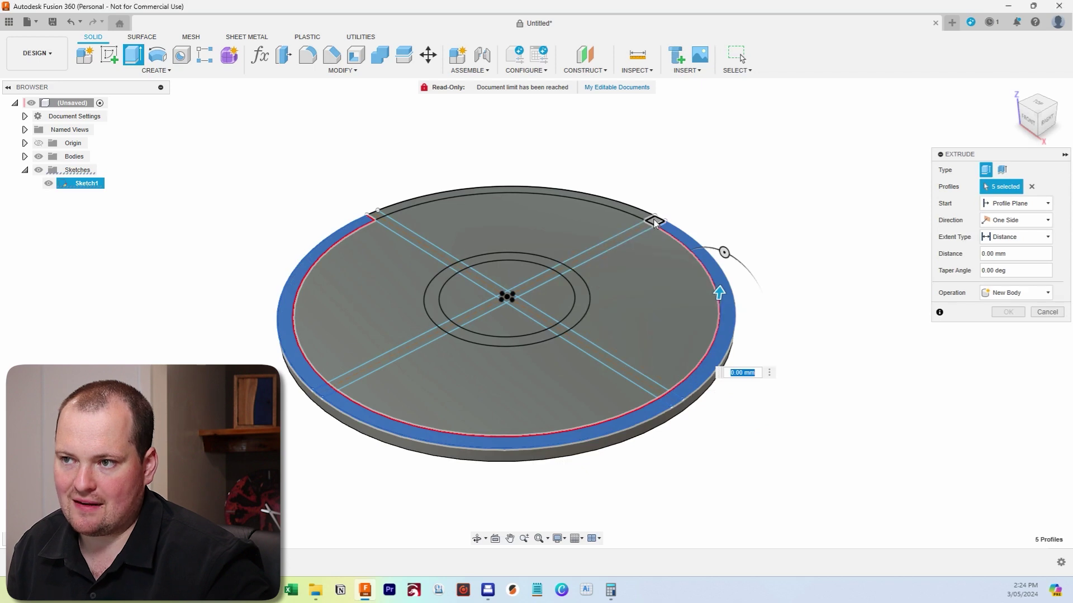
pyautogui.click(520, 193)
pyautogui.click(327, 249)
# Add the four spoke dividers and the inner ring segments to the extrusion profiles, leaving the centre circle unselected.
pyautogui.click(424, 240)
pyautogui.click(444, 281)
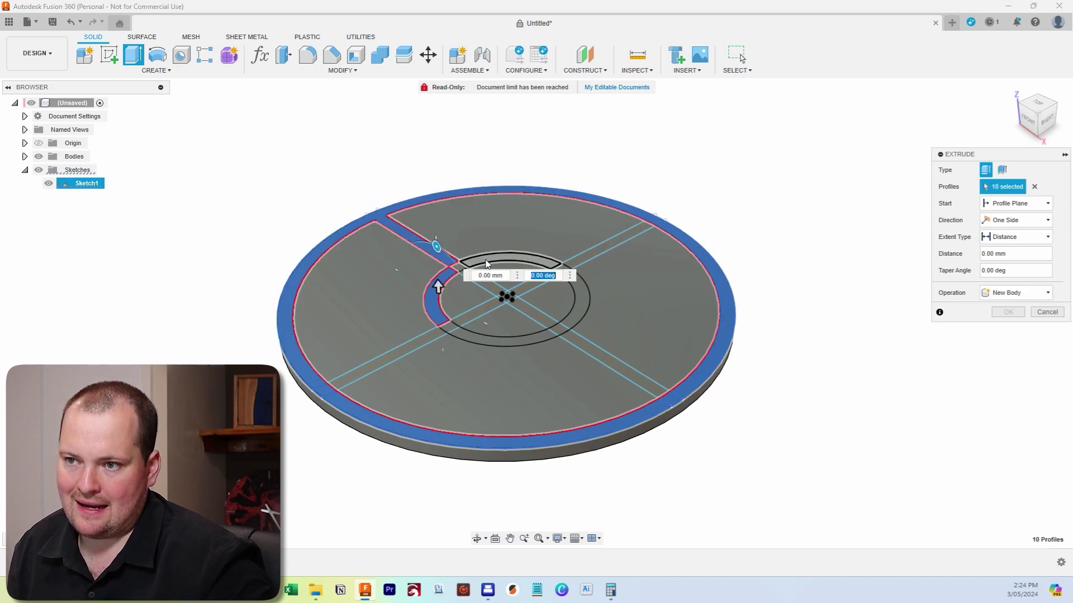
pyautogui.click(486, 265)
pyautogui.click(503, 293)
pyautogui.click(507, 282)
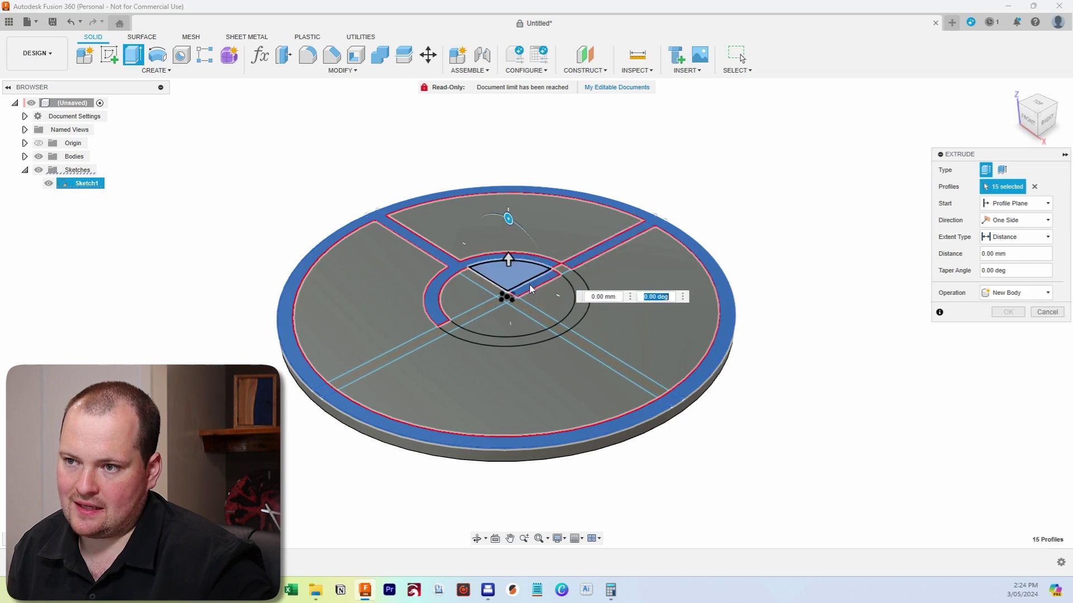
pyautogui.click(514, 279)
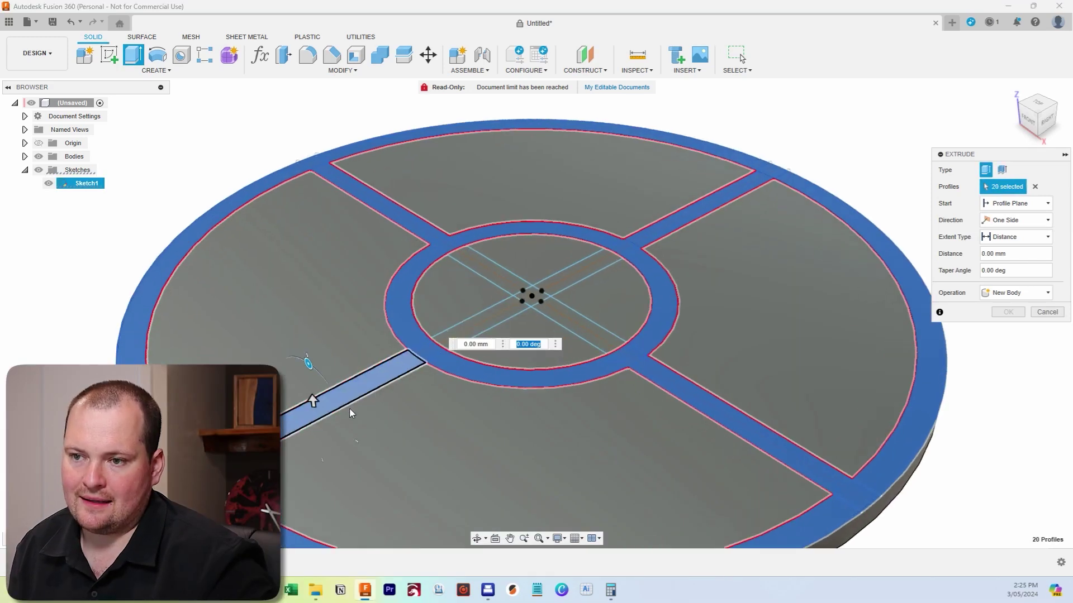
# Extrude the selected rim, spoke and inner ring profiles 10 mm, joined to the disc.
pyautogui.scroll(10, 349, 407)
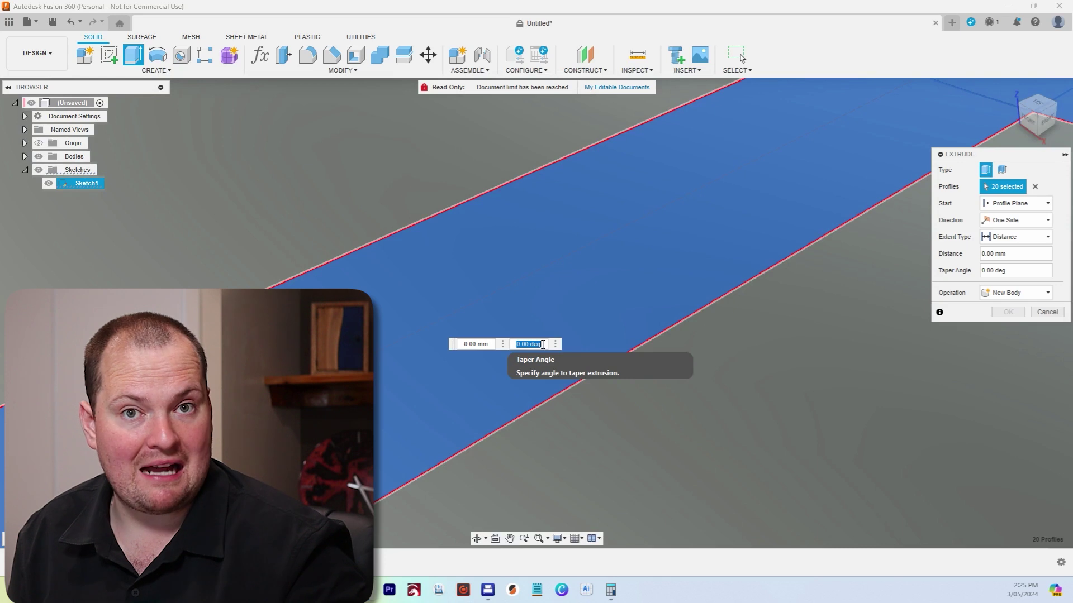
pyautogui.scroll(-3, 489, 347)
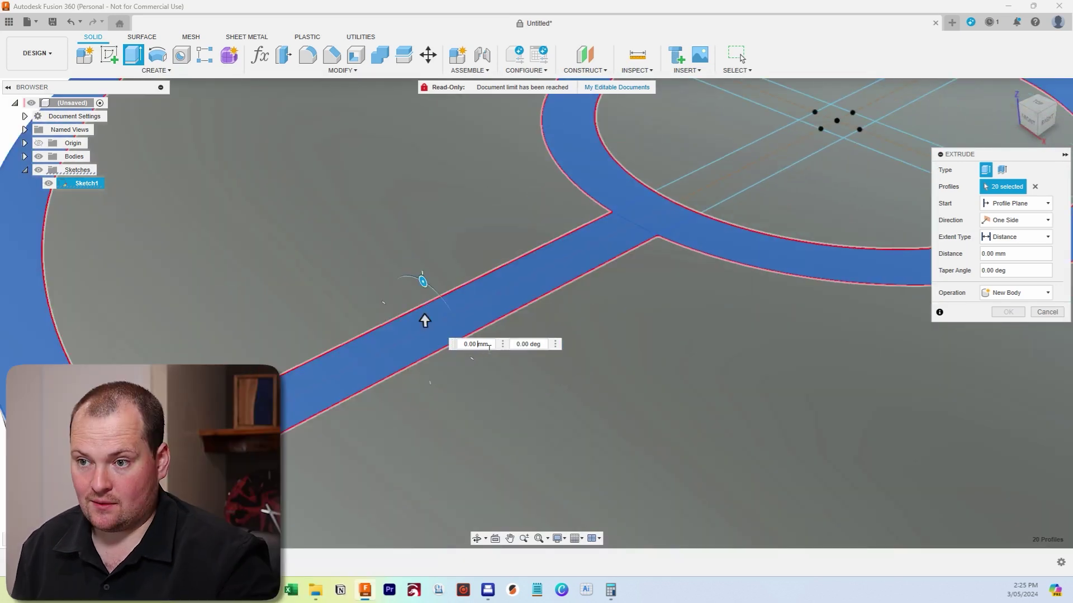
pyautogui.click(492, 347)
pyautogui.scroll(-2, 491, 347)
pyautogui.write('10')
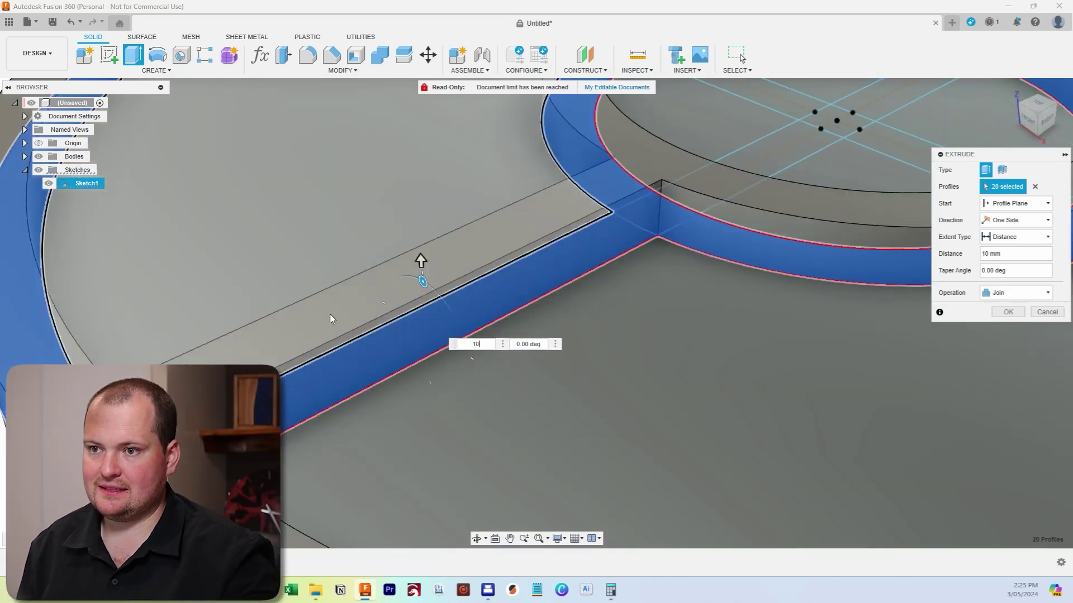
pyautogui.scroll(-3, 492, 347)
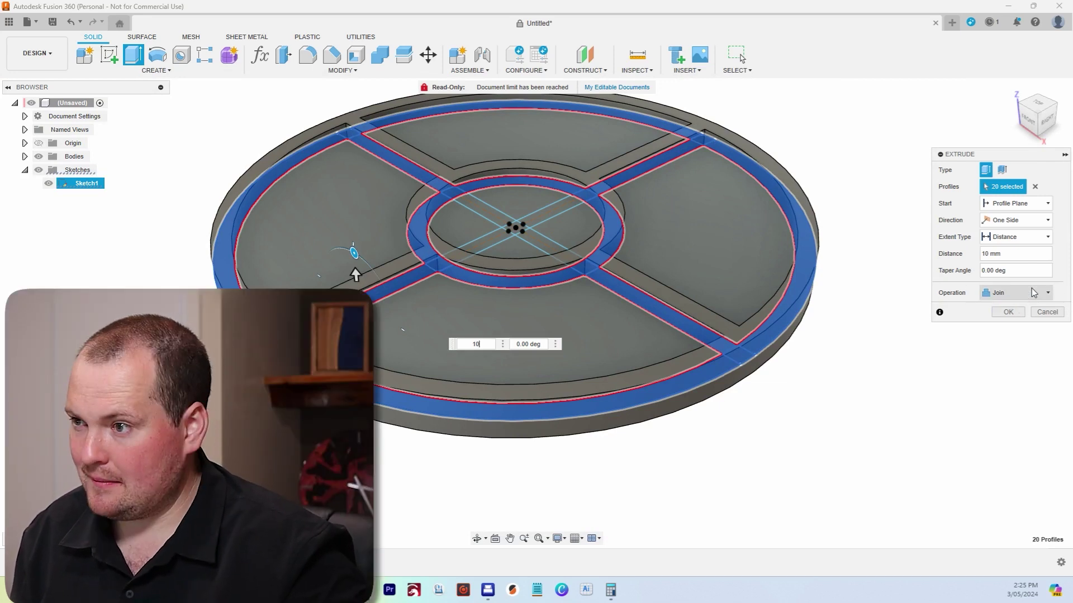
pyautogui.click(1008, 312)
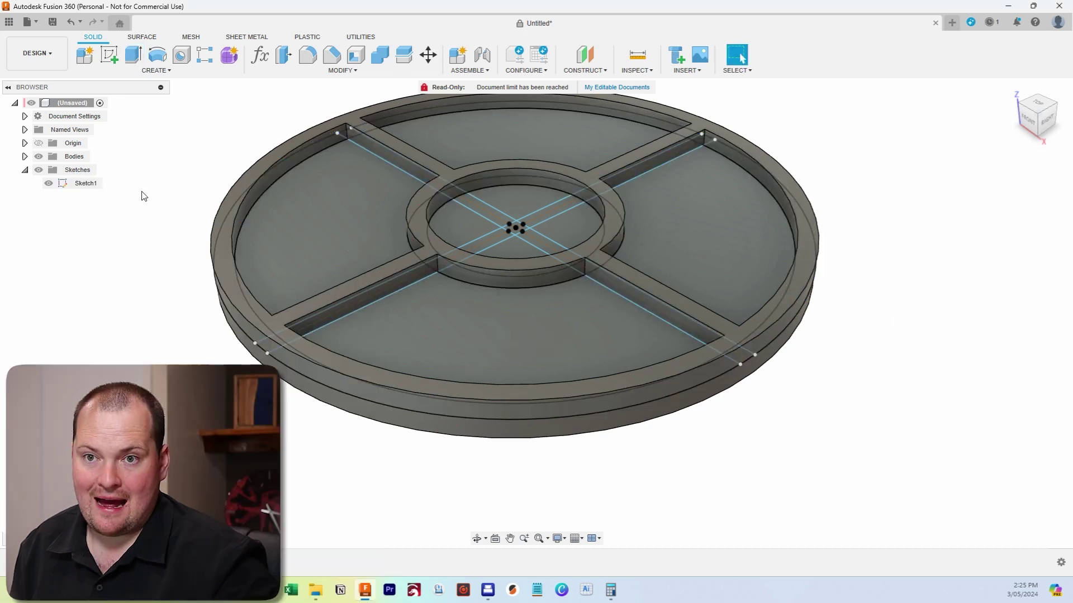
# Hide the tray's sketch and collapse the Sketches folder.
pyautogui.click(49, 183)
pyautogui.click(25, 170)
pyautogui.scroll(-2, 573, 470)
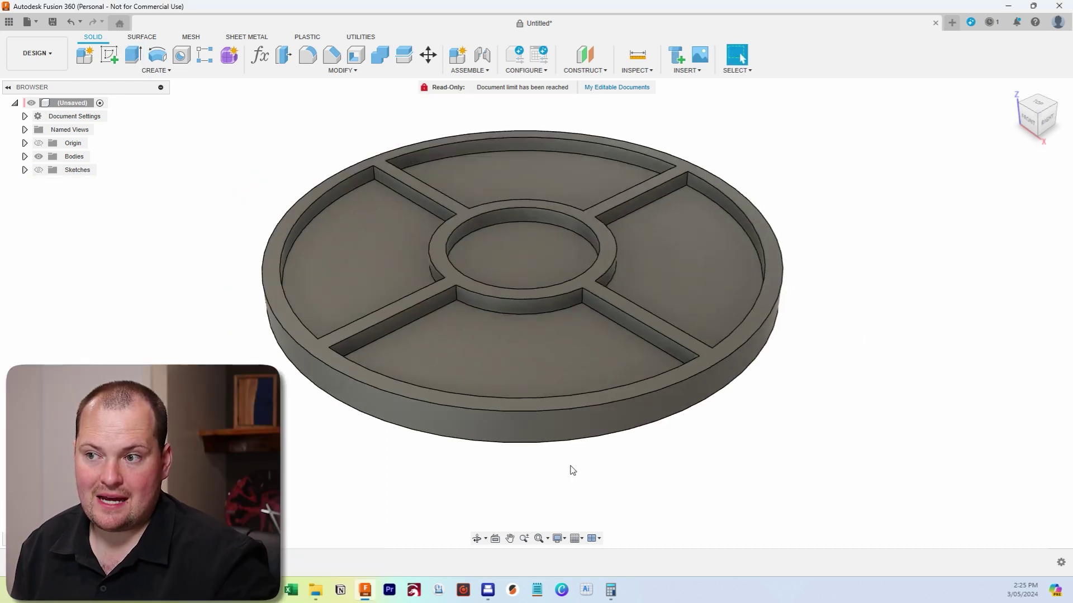
pyautogui.scroll(-1, 618, 427)
# Try a 20 mm fillet on the tray's compartment floor faces.
pyautogui.click(619, 427)
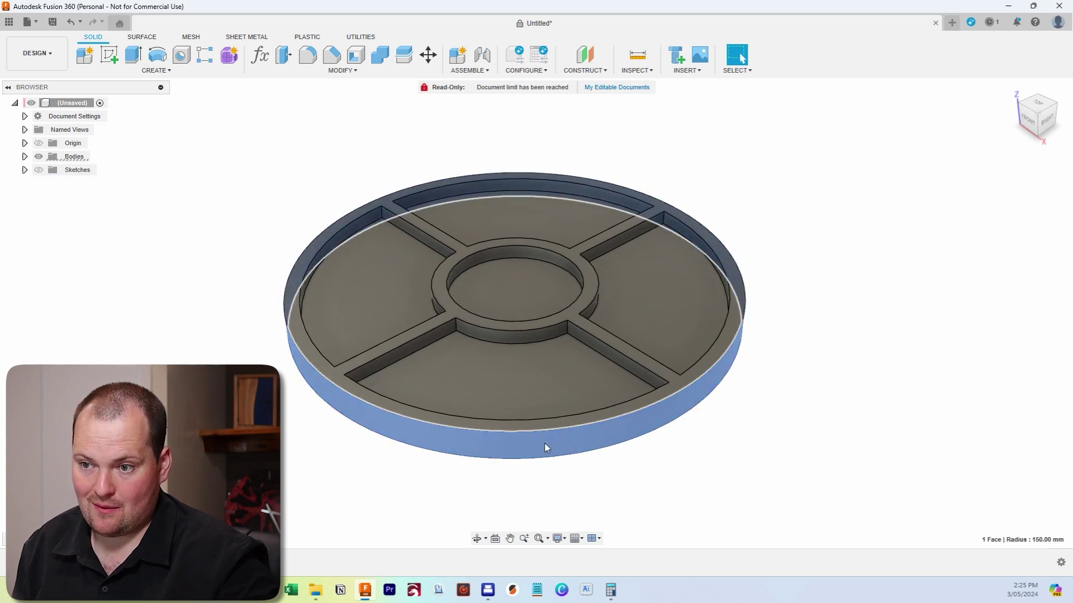
pyautogui.click(452, 378)
pyautogui.click(349, 314)
pyautogui.click(498, 235)
pyautogui.click(520, 299)
pyautogui.click(682, 296)
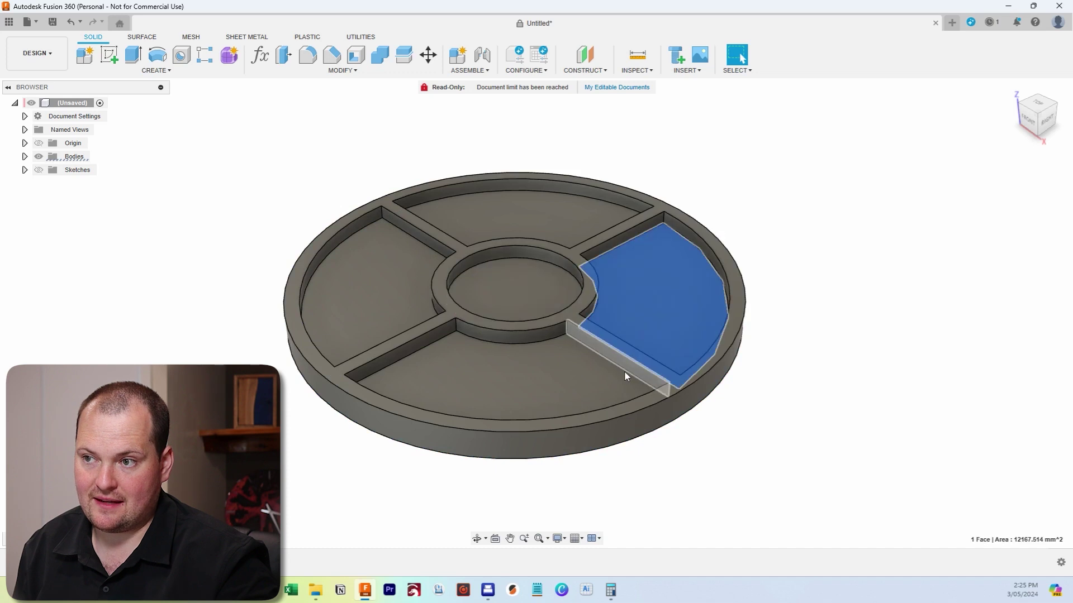
pyautogui.click(306, 56)
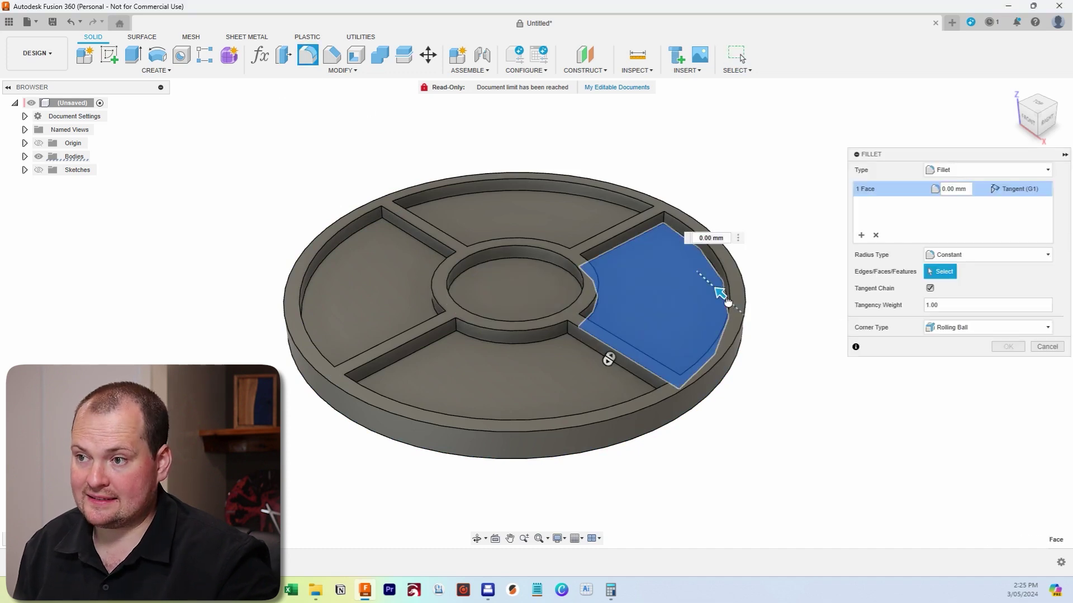
pyautogui.write('20')
pyautogui.press('Return')
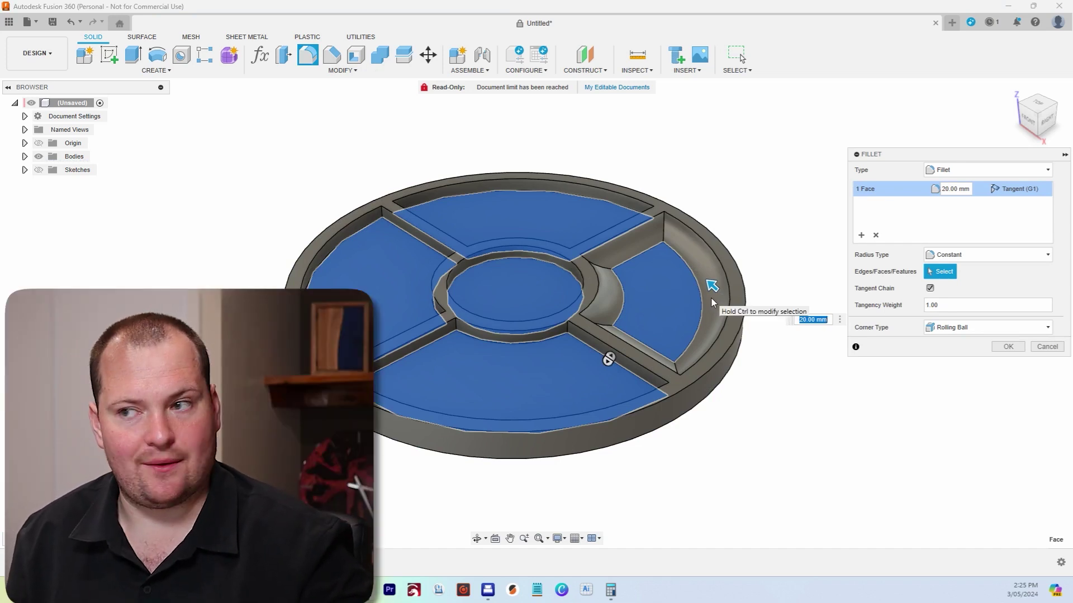
pyautogui.press('Escape')
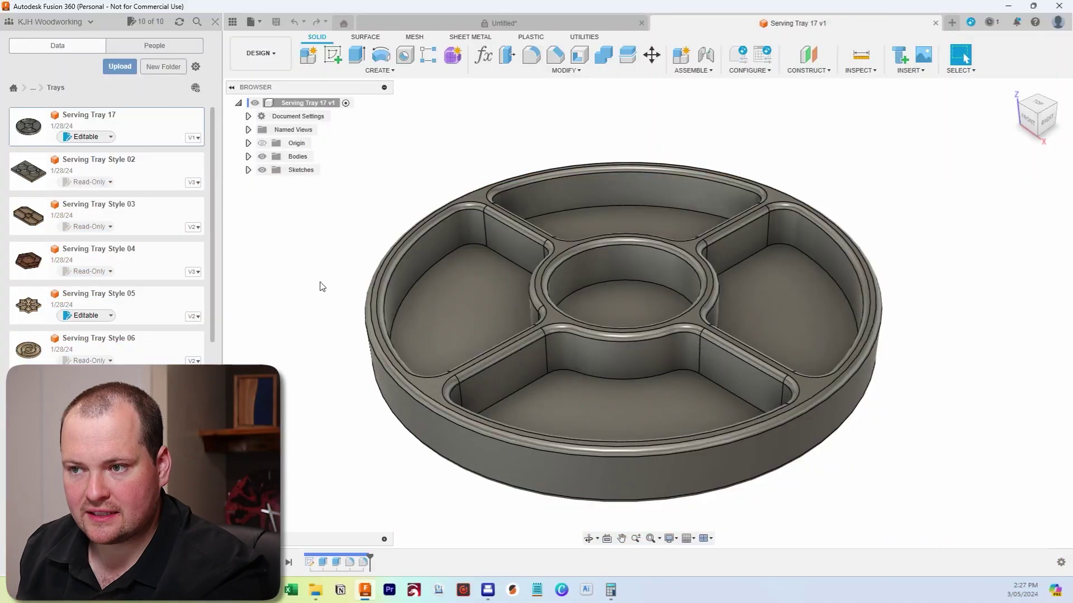
# Examine the rim and compartment edges of the Serving Tray 17 model and try the Fillet command on a compartment floor.
pyautogui.moveTo(646, 303)
pyautogui.keyDown('shift'); pyautogui.mouseDown(button='middle')
pyautogui.moveTo(709, 369)
pyautogui.moveTo(335, 269)
pyautogui.mouseUp(button='middle'); pyautogui.keyUp('shift')
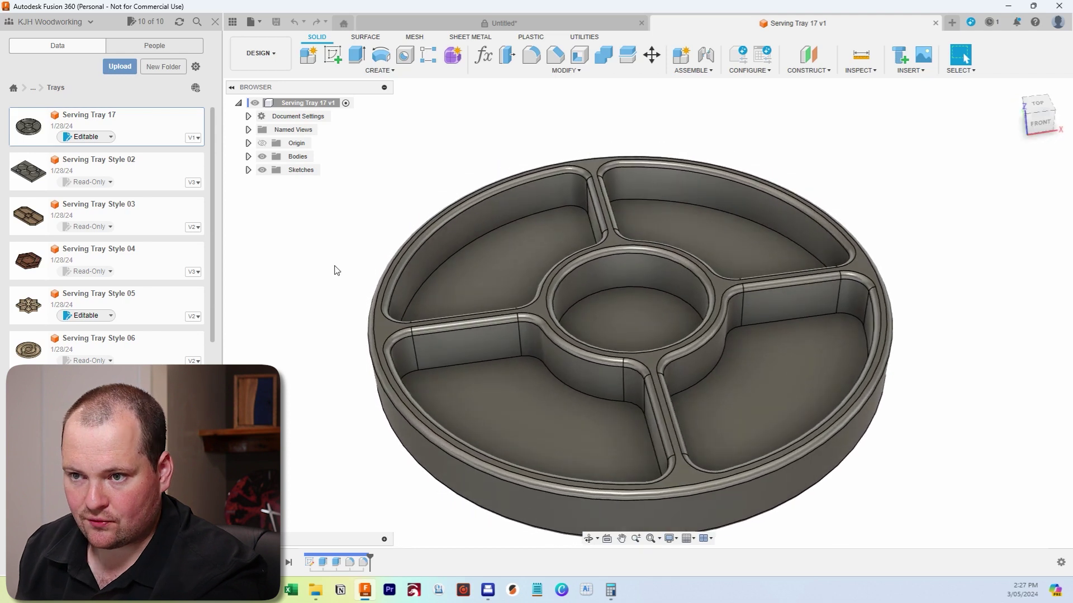
pyautogui.click(370, 324)
pyautogui.click(401, 333)
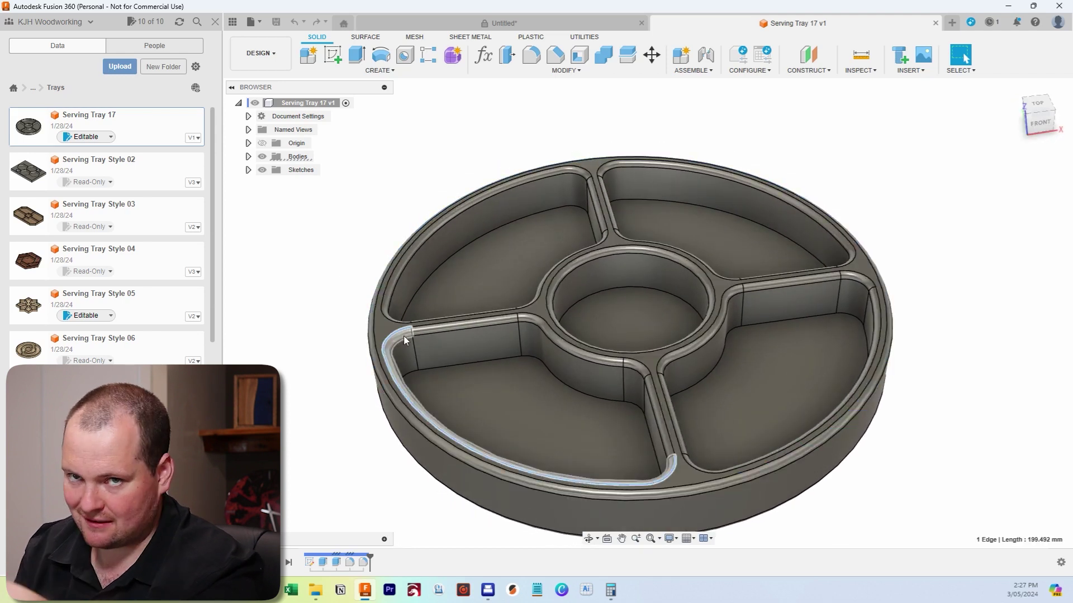
pyautogui.click(495, 256)
pyautogui.click(532, 56)
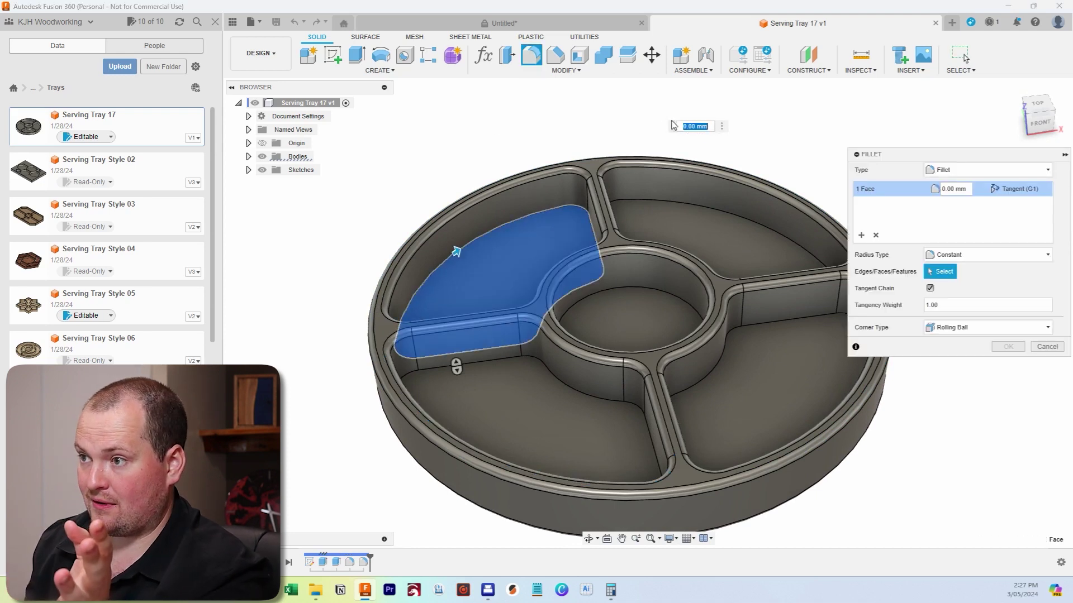
pyautogui.click(755, 263)
pyautogui.click(758, 367)
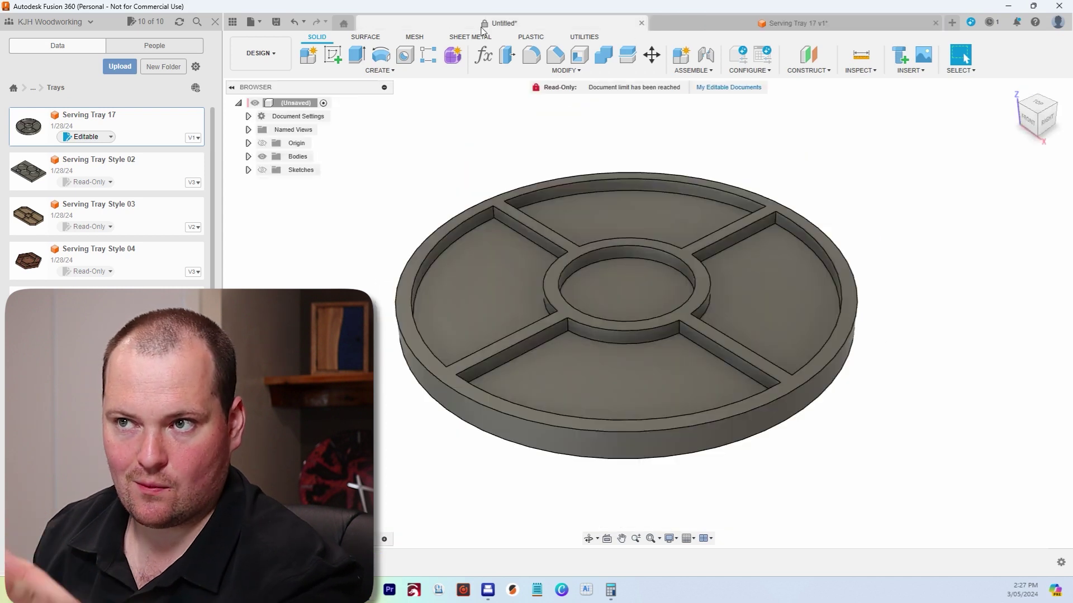
# Return to the untitled tray design and save it as CNC Tray in a new project named YouTube Videos.
pyautogui.click(503, 23)
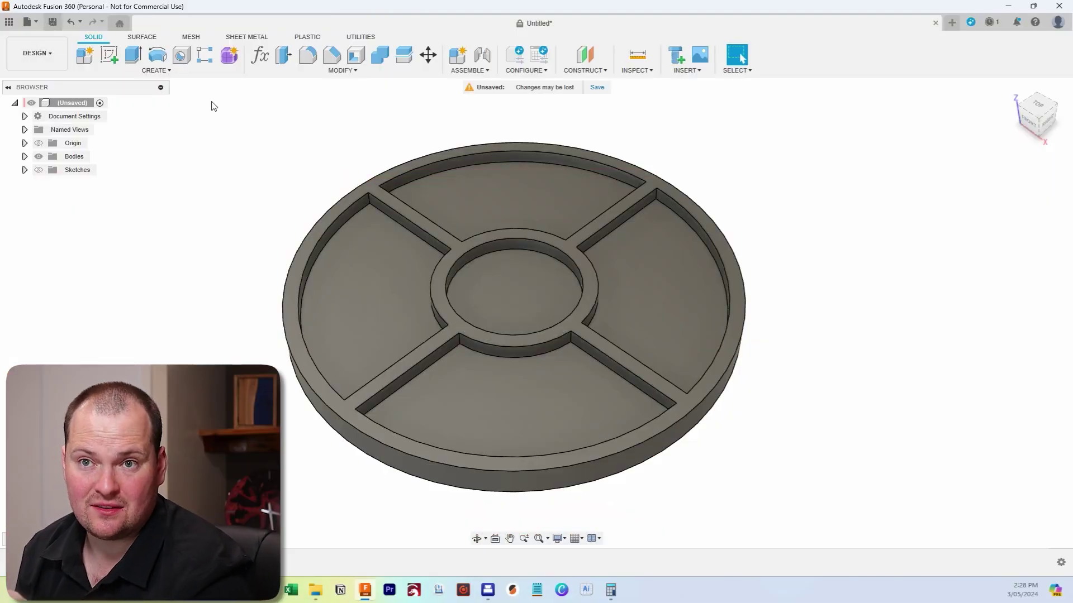
pyautogui.hotkey('ctrl', 's')
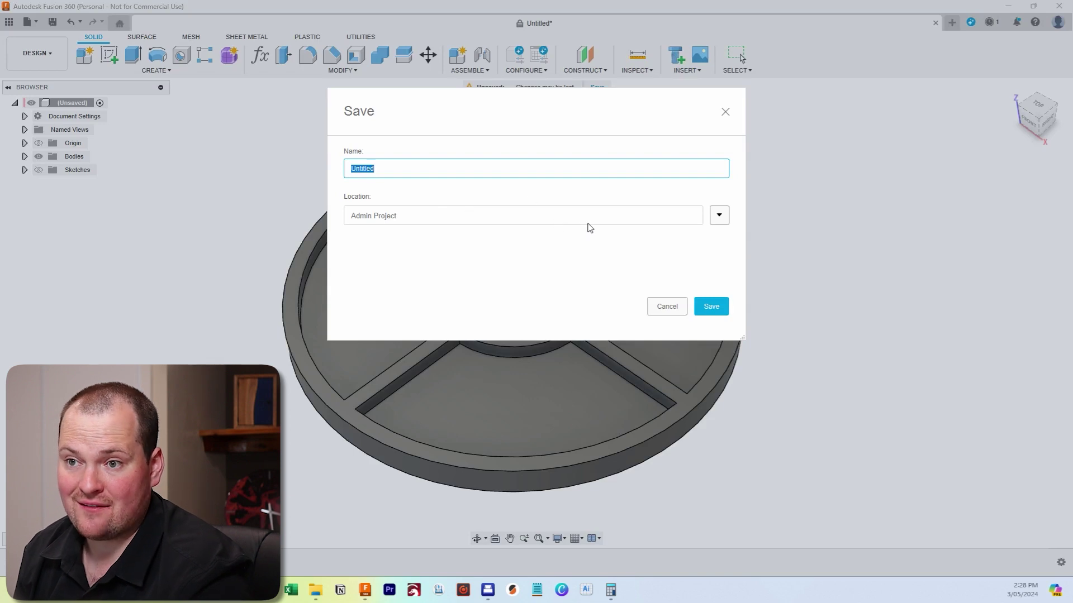
pyautogui.click(719, 218)
pyautogui.scroll(-1, 376, 399)
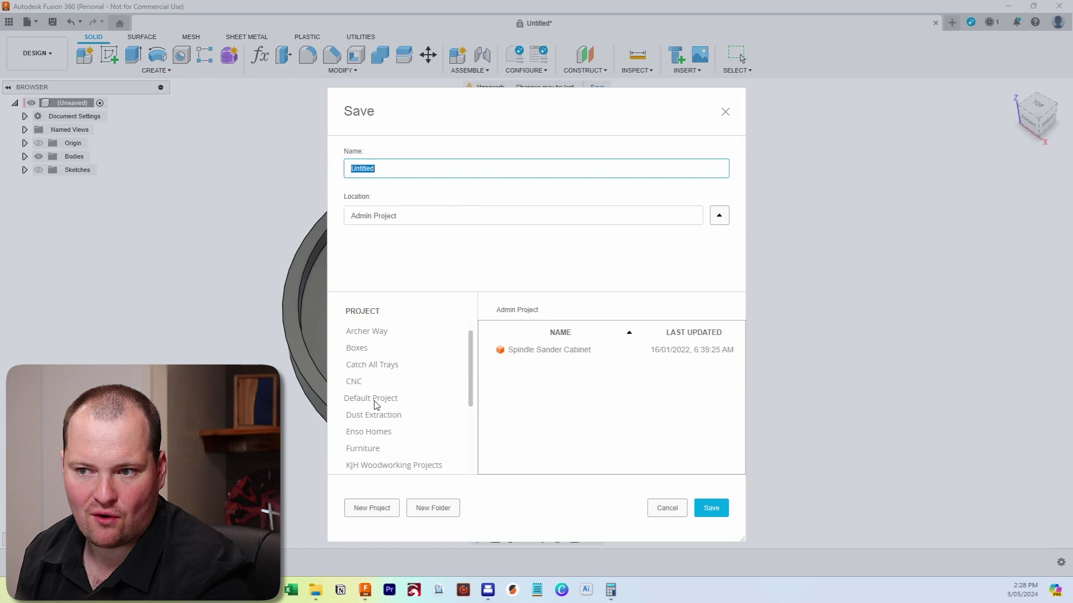
pyautogui.scroll(-4, 379, 407)
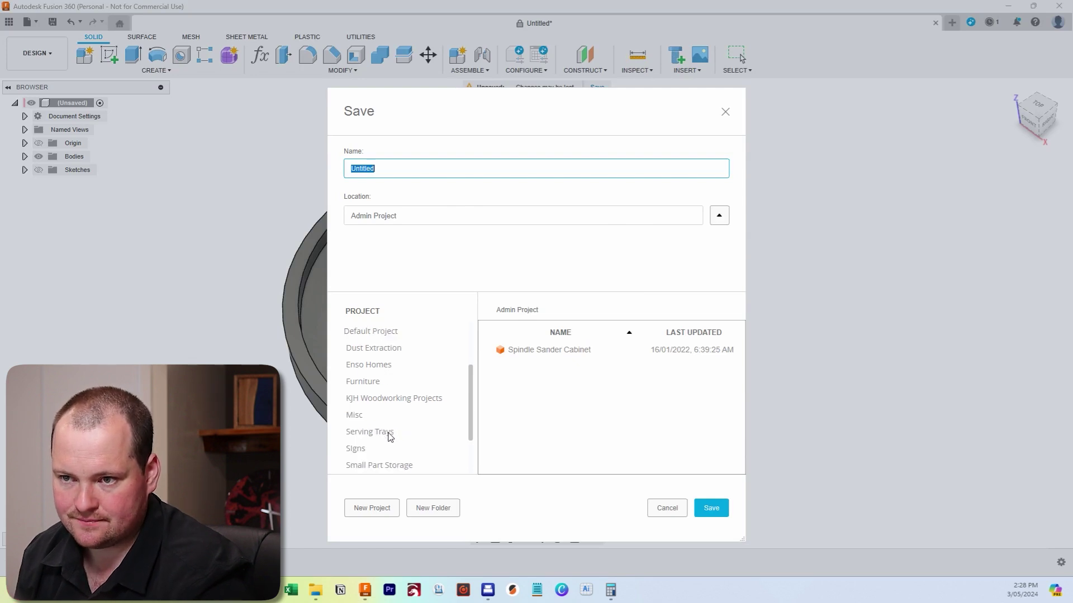
pyautogui.scroll(5, 394, 429)
pyautogui.click(383, 511)
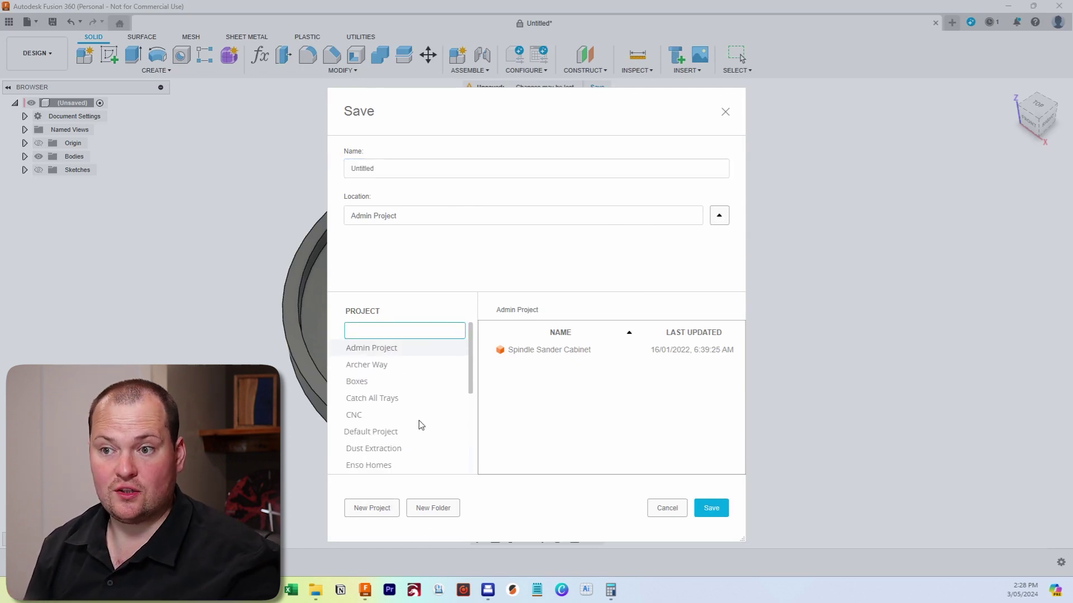
pyautogui.write('You')
pyautogui.write('Tube Videos')
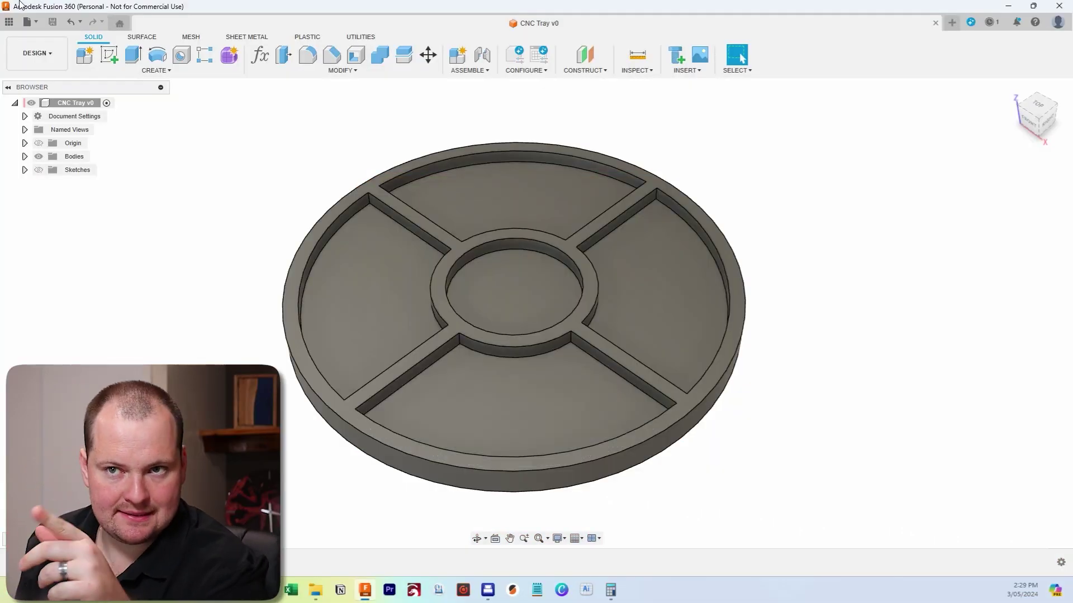
# Switch to the Manufacture workspace and start a milling setup for the tray using the MakerStore WorkBee V3 CNC machine.
pyautogui.click(46, 66)
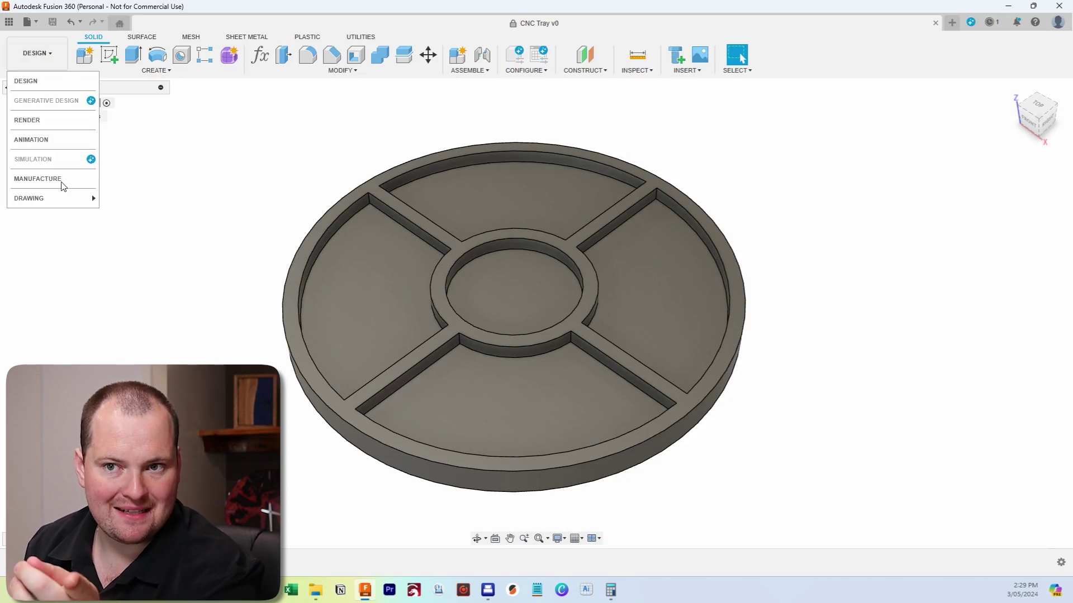
pyautogui.click(34, 180)
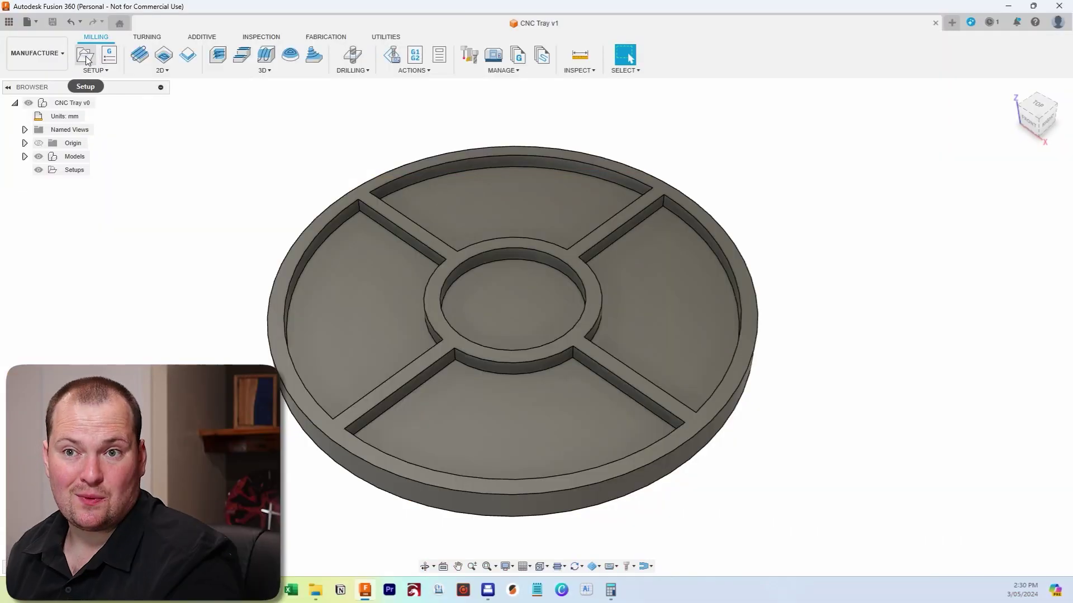
pyautogui.click(85, 55)
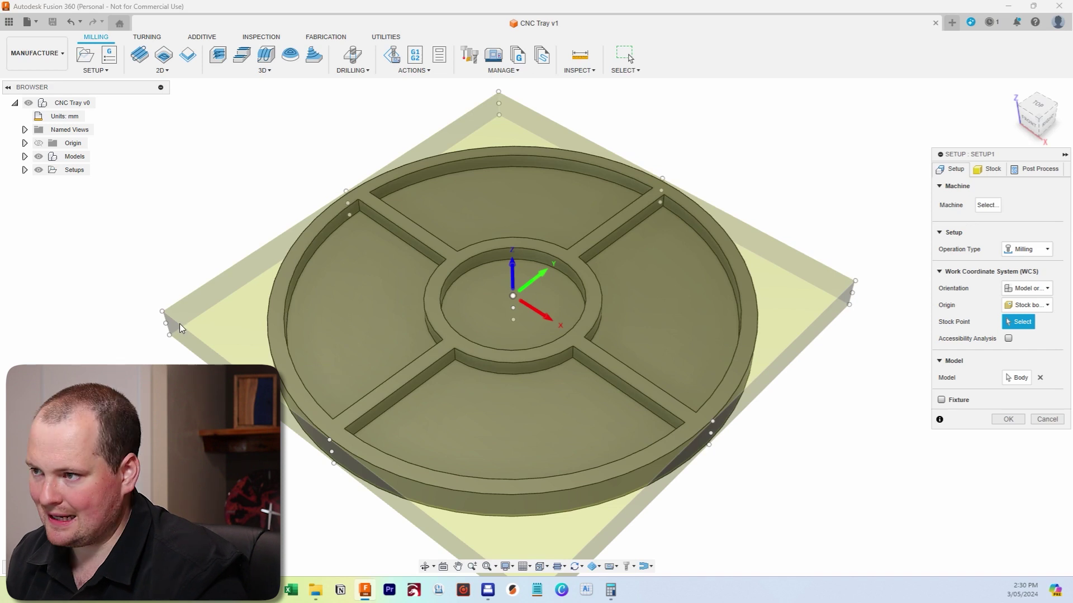
pyautogui.click(986, 207)
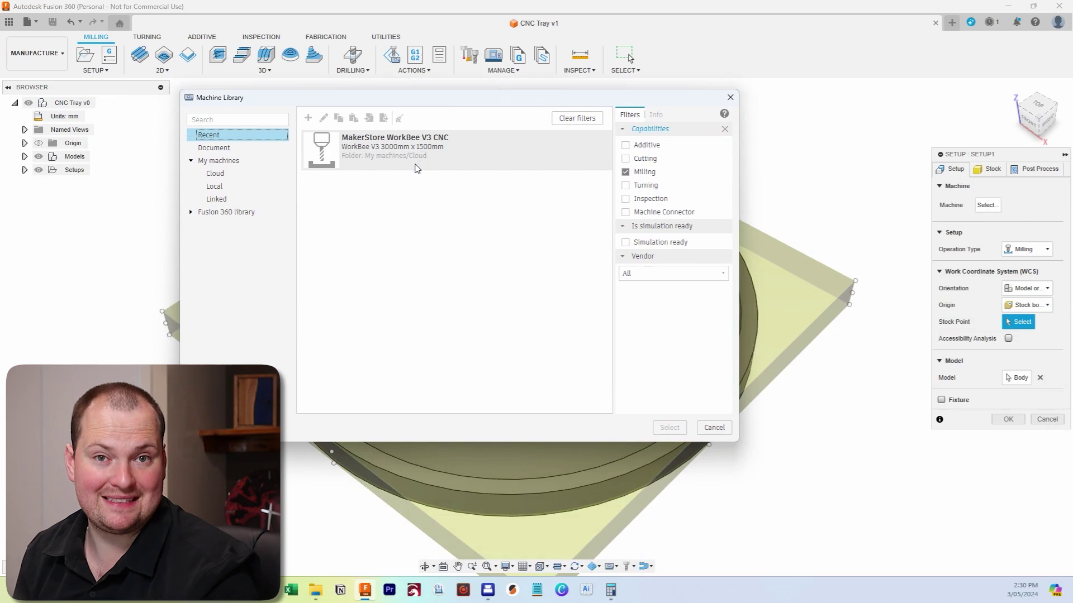
pyautogui.doubleClick(435, 150)
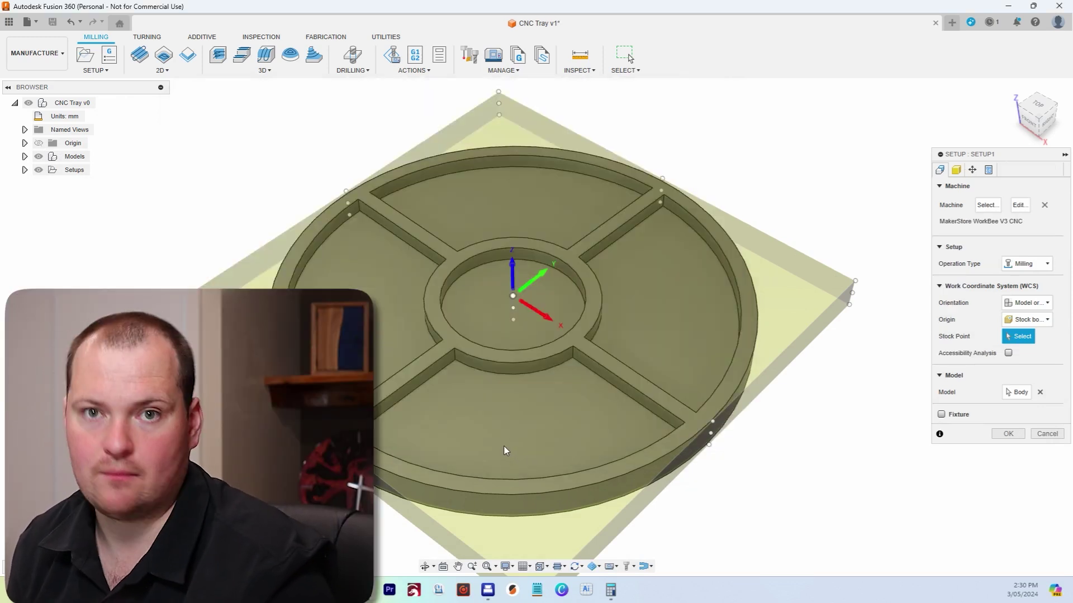
# Set the setup's work coordinate origin to the upper front-left corner of the stock box.
pyautogui.scroll(-3, 506, 246)
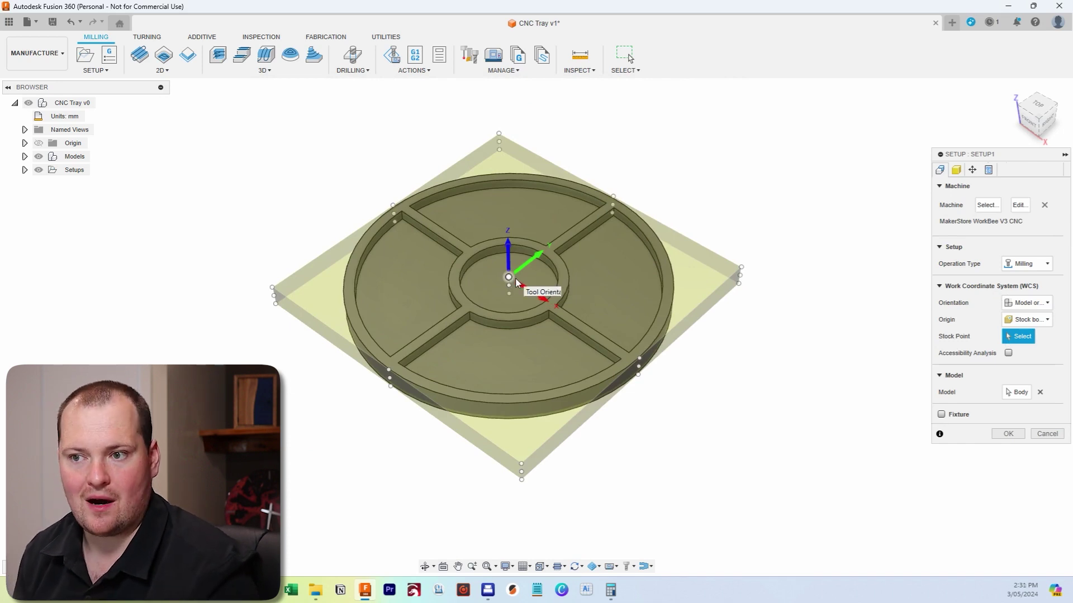
pyautogui.click(1028, 123)
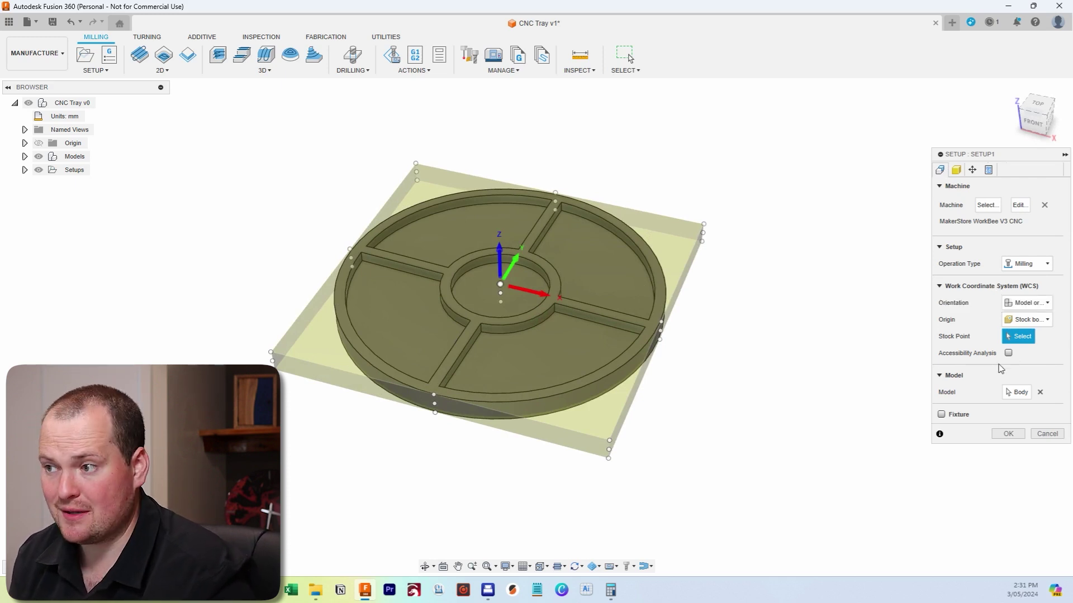
pyautogui.click(271, 352)
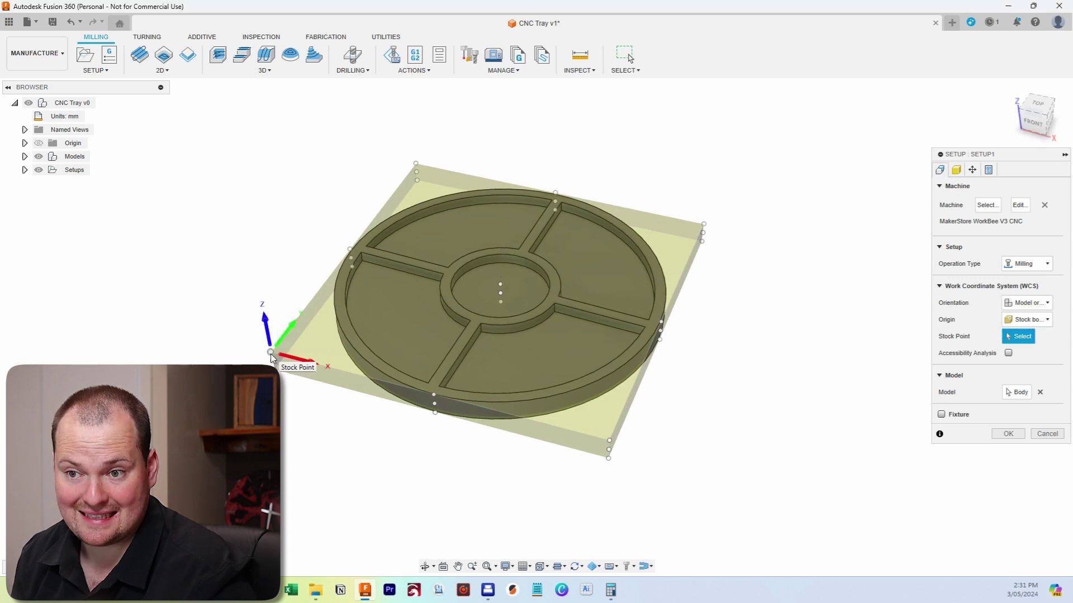
# Define the stock as a fixed size box 320 mm wide and 320 mm deep, and finish the setup.
pyautogui.click(955, 170)
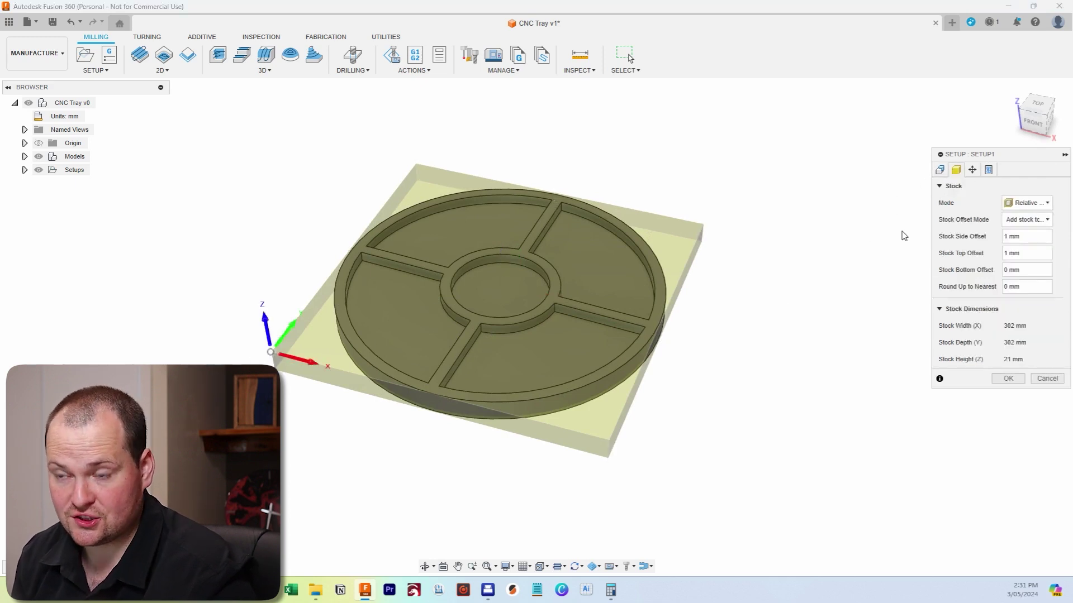
pyautogui.click(1026, 204)
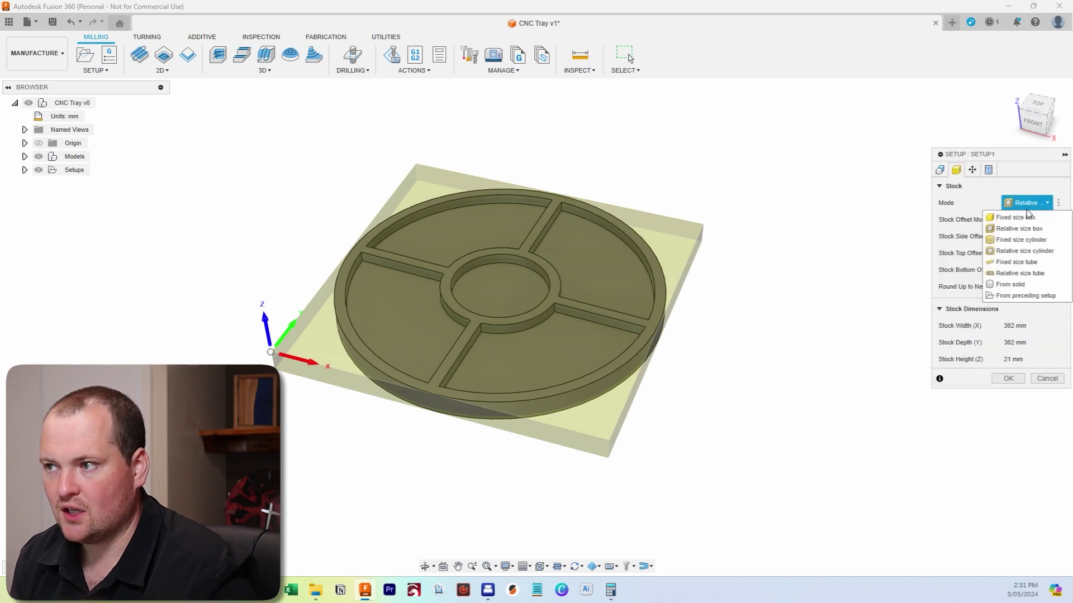
pyautogui.click(1031, 218)
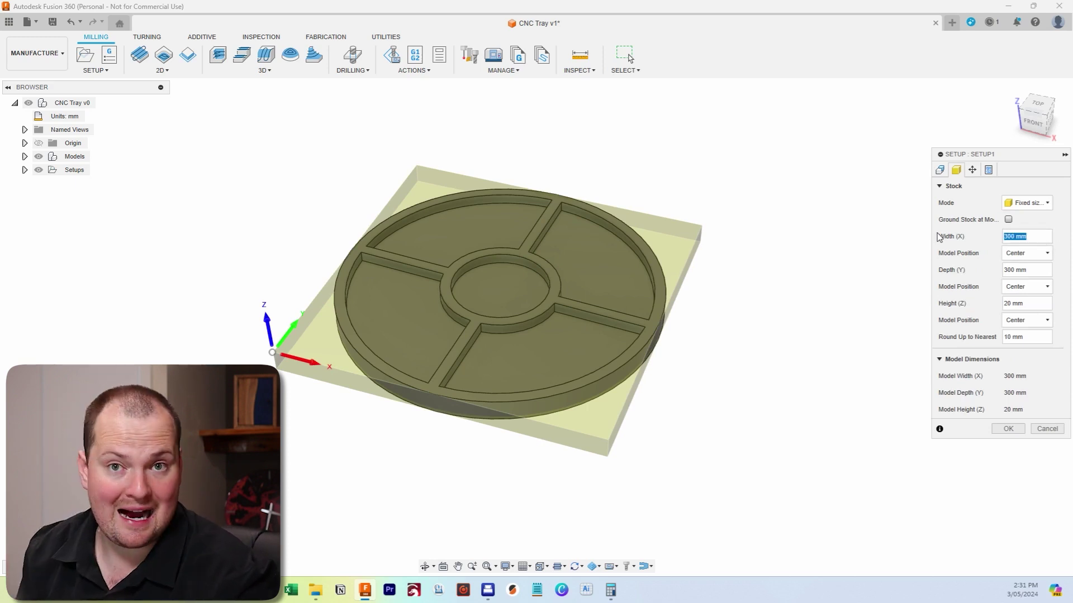
pyautogui.click(1037, 273)
pyautogui.write('320')
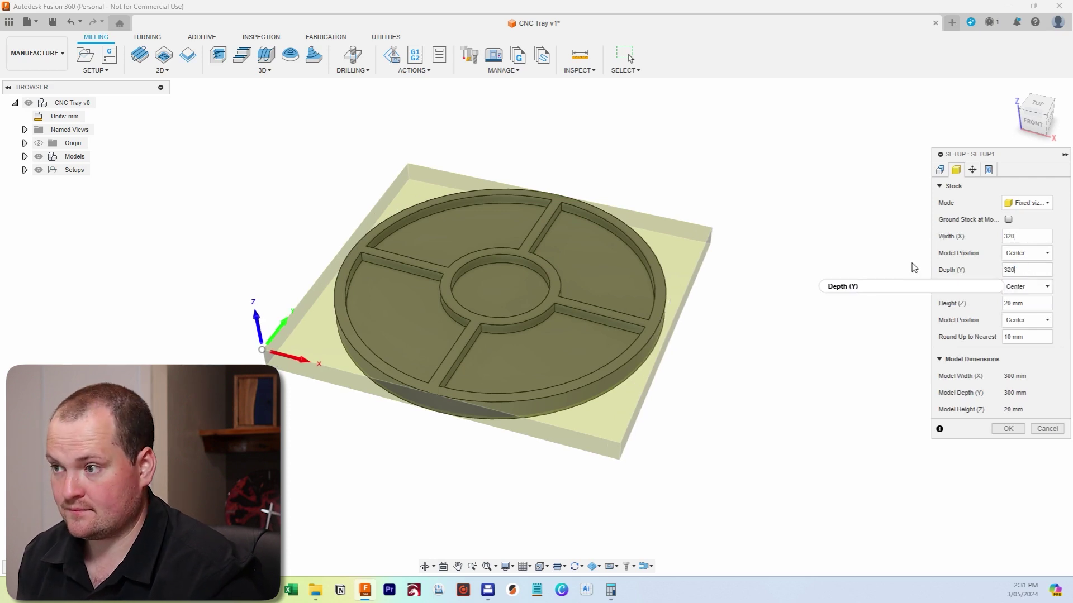
pyautogui.click(1043, 304)
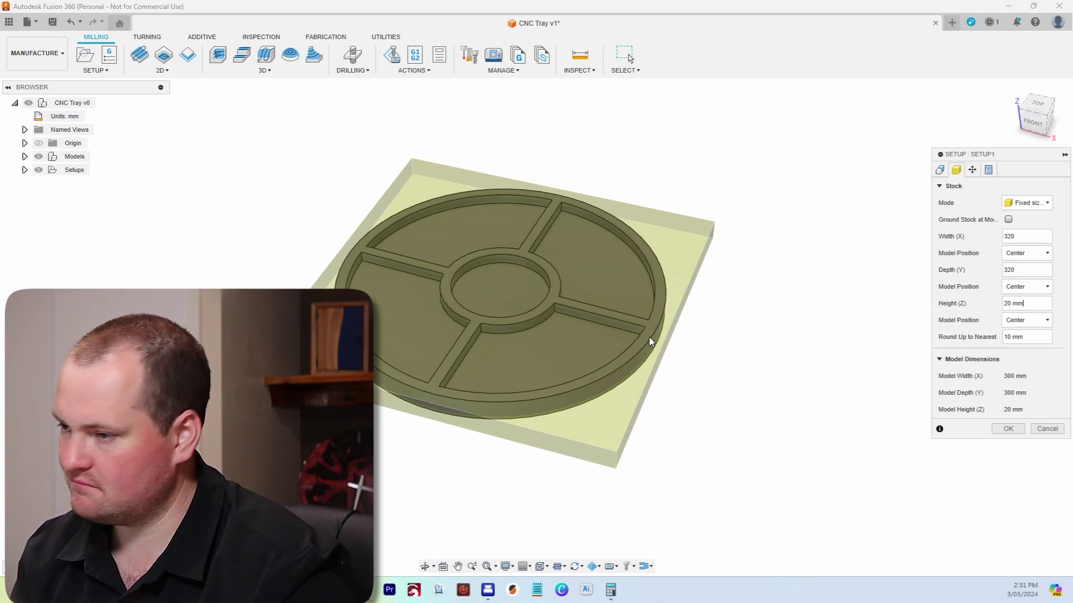
pyautogui.click(988, 170)
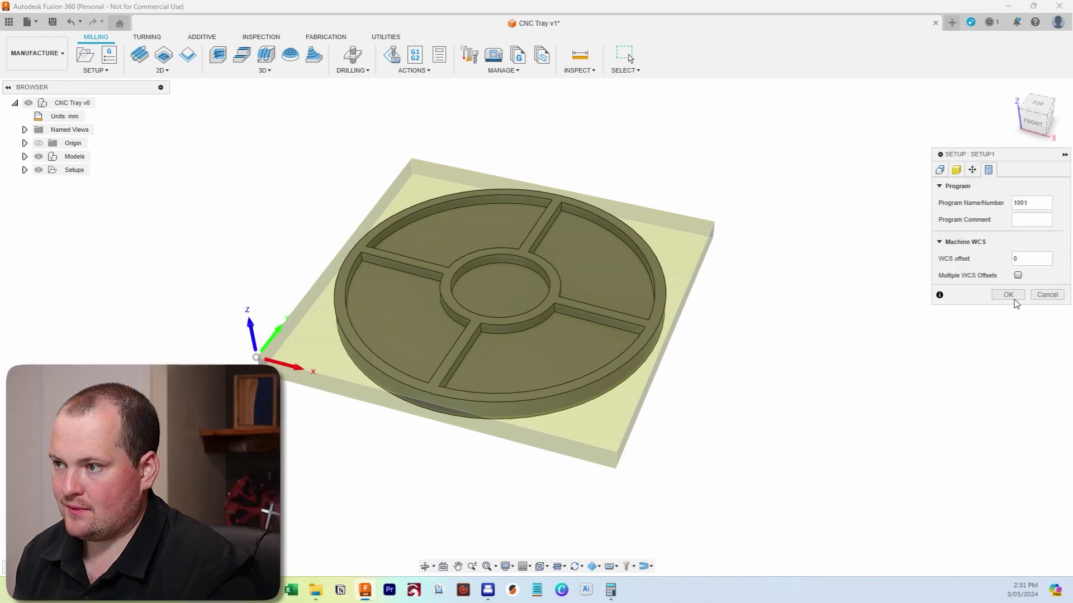
pyautogui.click(1004, 359)
# Examine the stock box and the coordinate origin around the tray from the side and from above.
pyautogui.click(1034, 122)
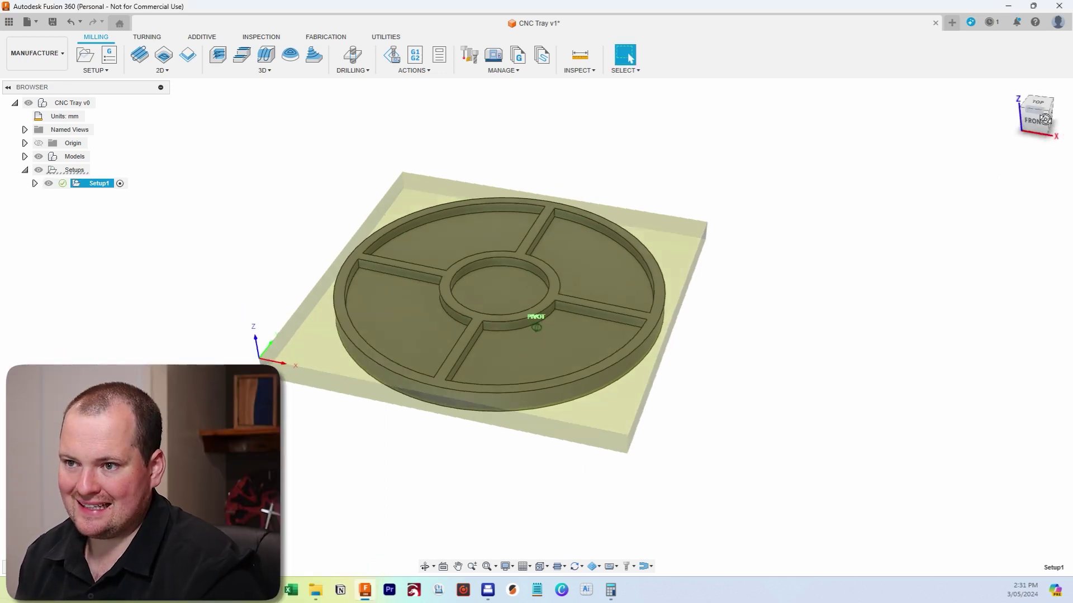
pyautogui.keyDown('shift'); pyautogui.moveTo(313, 263); pyautogui.dragTo(304, 296, button='middle'); pyautogui.keyUp('shift')
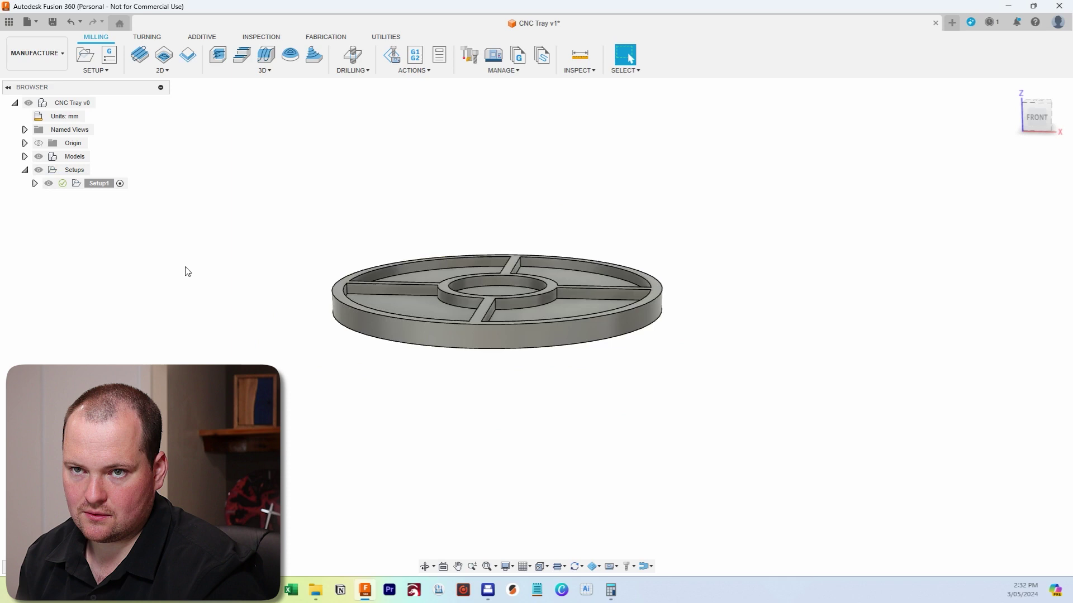
pyautogui.scroll(3, 396, 364)
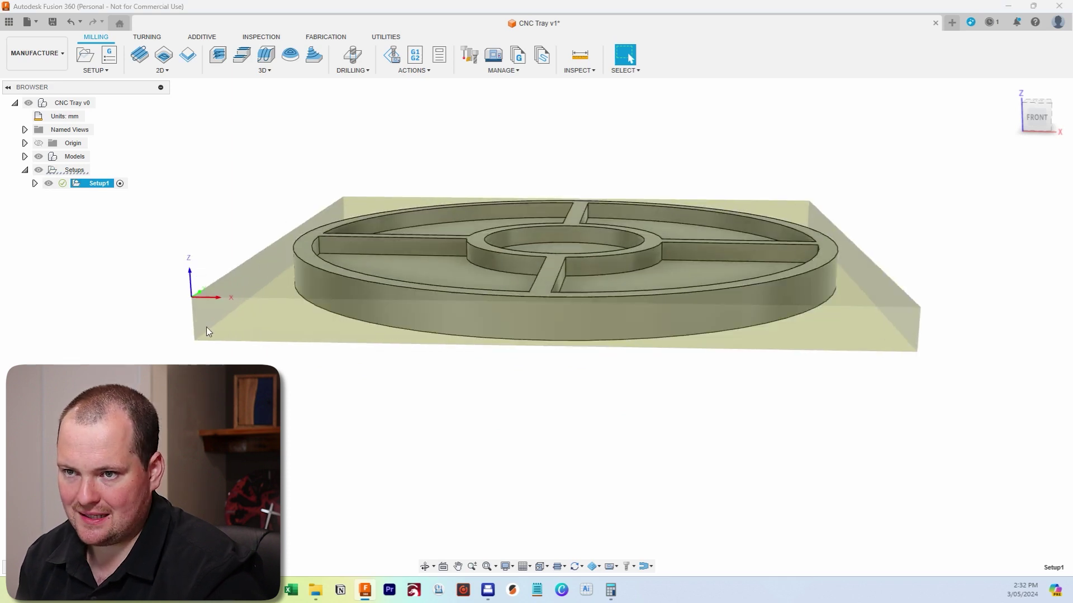
pyautogui.moveTo(1037, 111); pyautogui.dragTo(1038, 130)
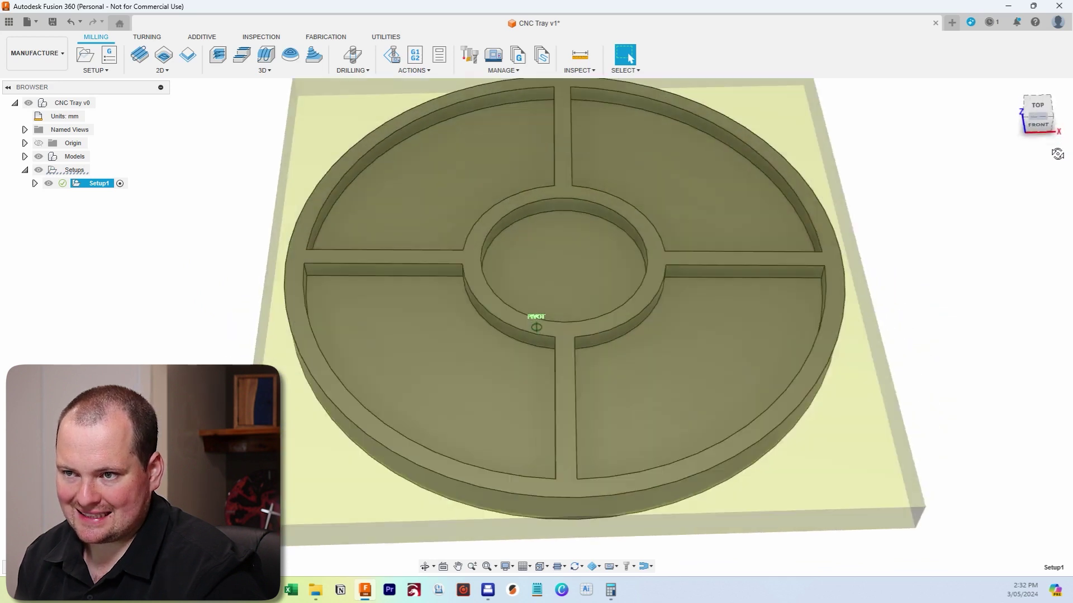
pyautogui.scroll(-5, 737, 298)
pyautogui.click(422, 314)
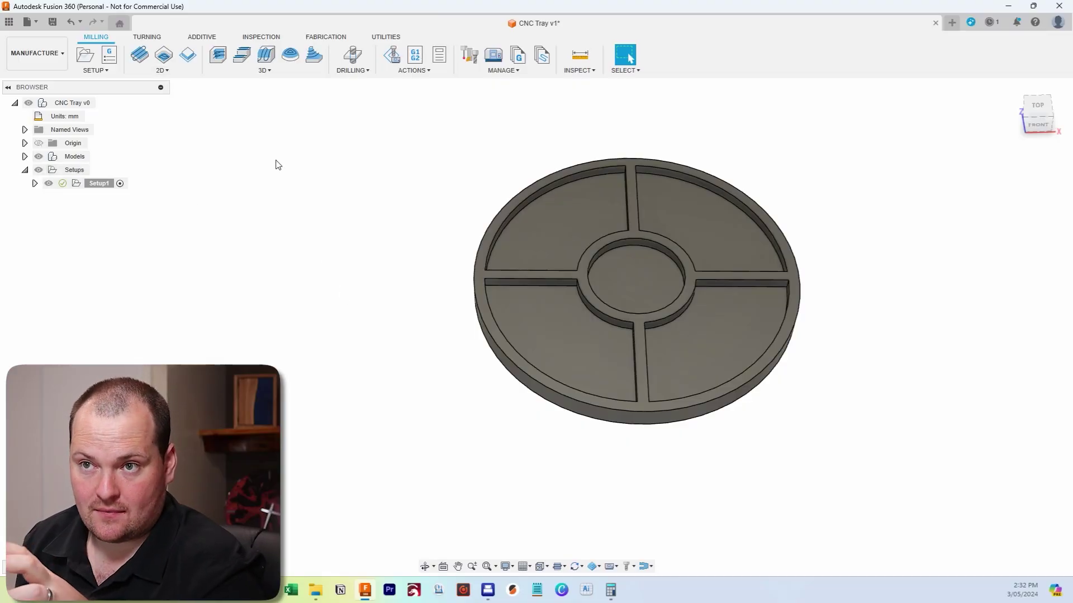
# Start a new tool in the Torquata cloud library of the Tool Library.
pyautogui.click(471, 63)
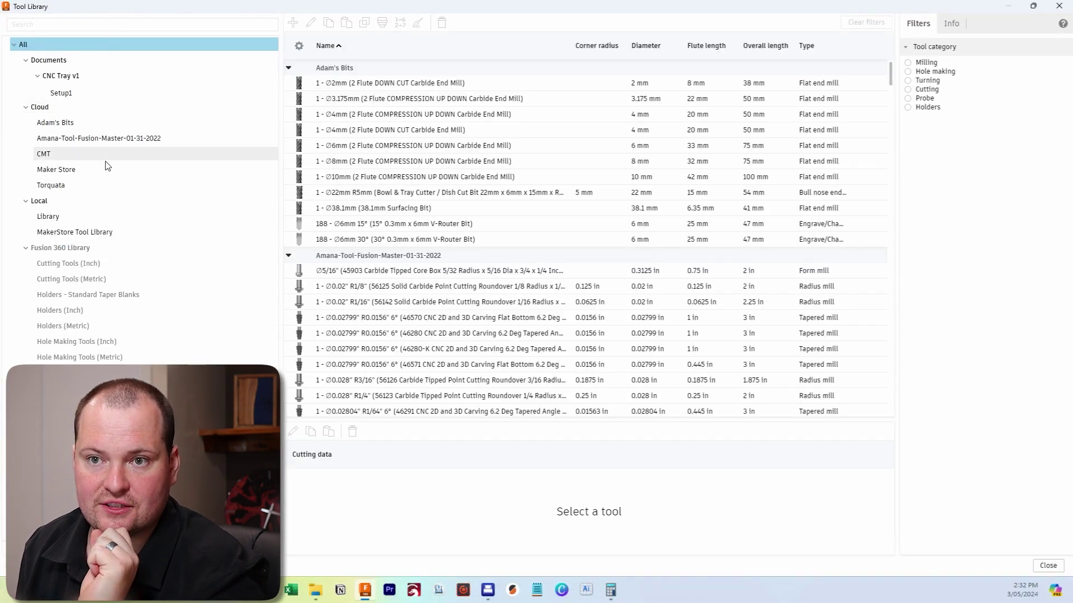
pyautogui.click(59, 186)
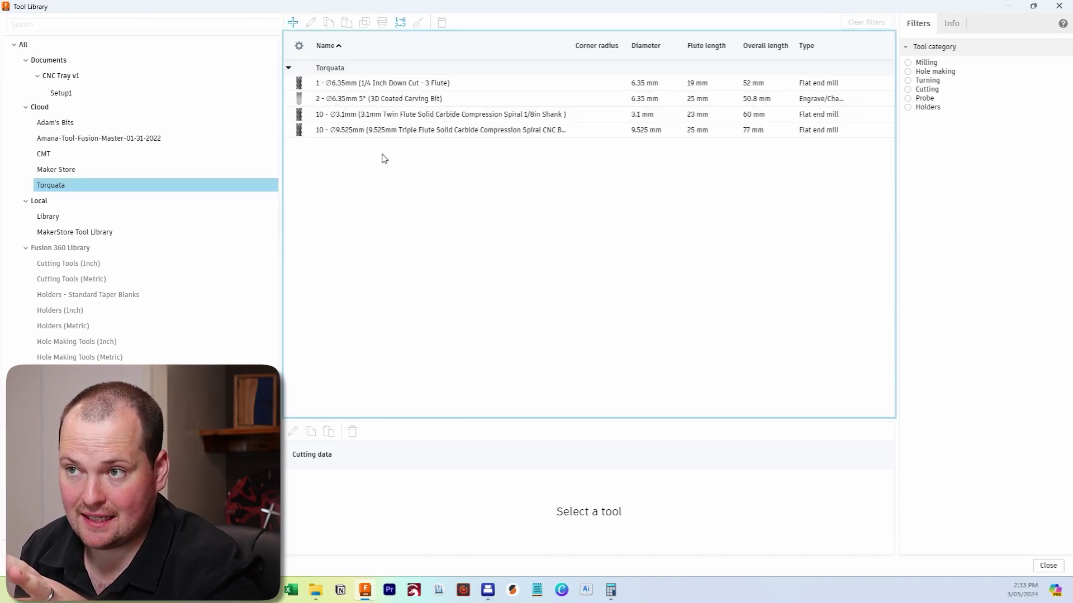
pyautogui.click(294, 23)
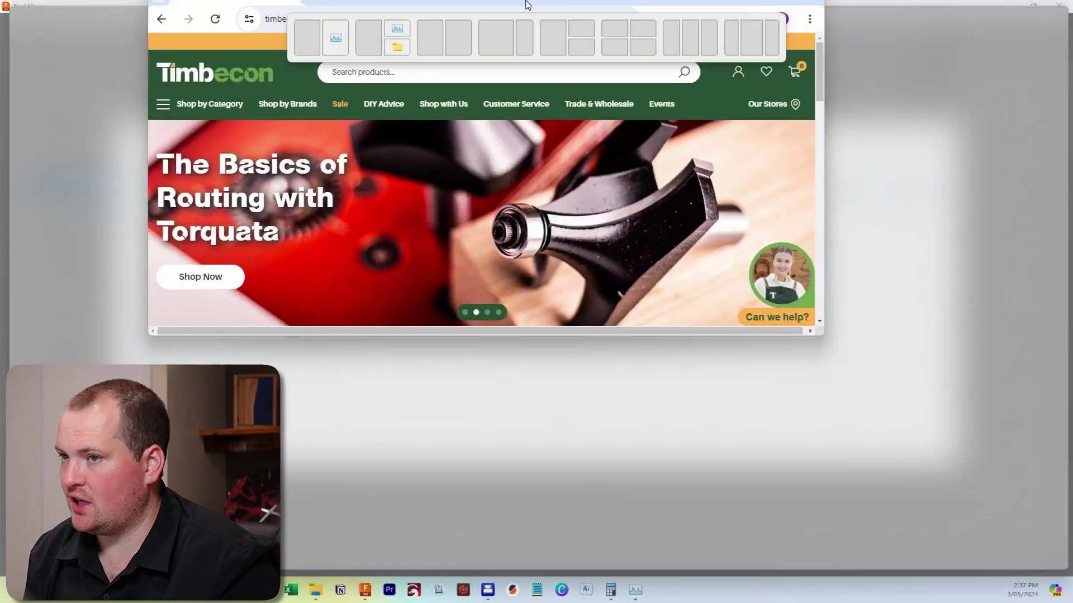
# Switch to the Timbecon website in the browser, search for SCD-064-Q-3-F and read that bit's row in the specifications table.
pyautogui.moveTo(526, 5); pyautogui.dragTo(536, 6)
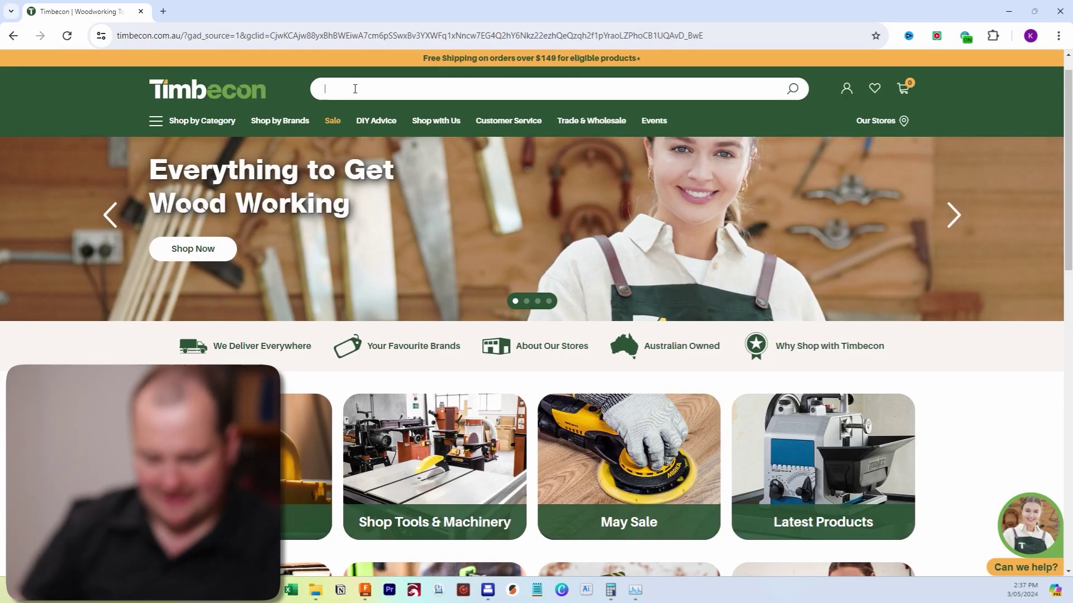
pyautogui.write('SCD-0')
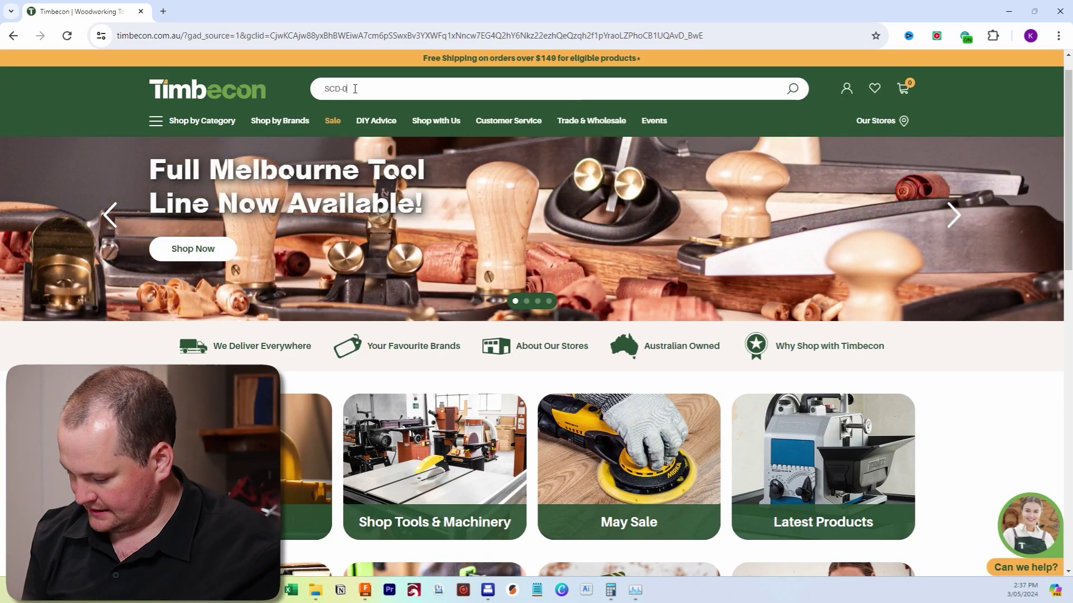
pyautogui.write('64-Q-3-F')
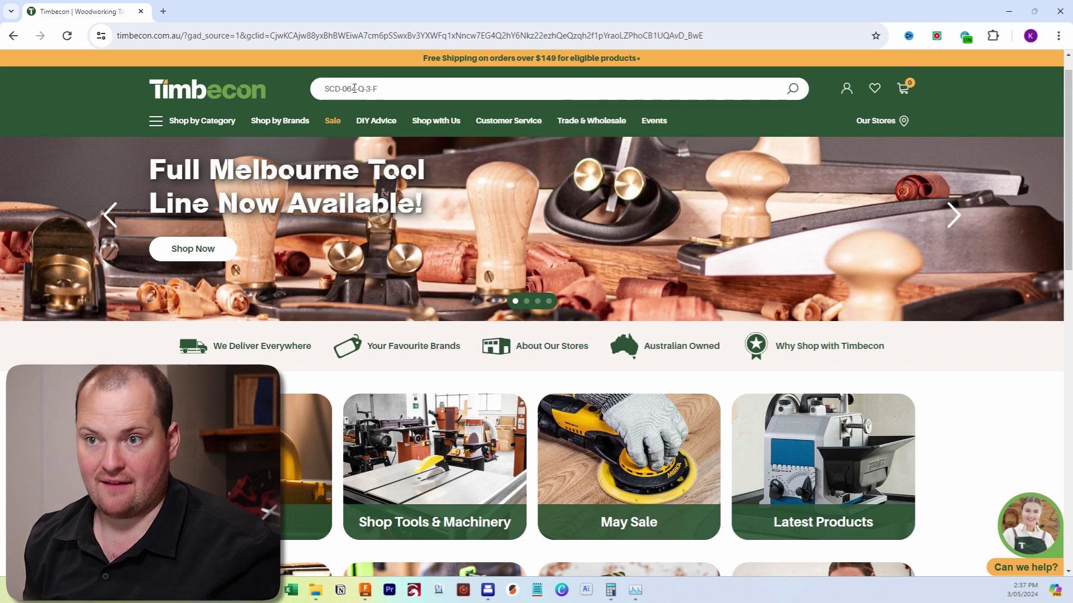
pyautogui.press('Return')
pyautogui.scroll(-5, 354, 88)
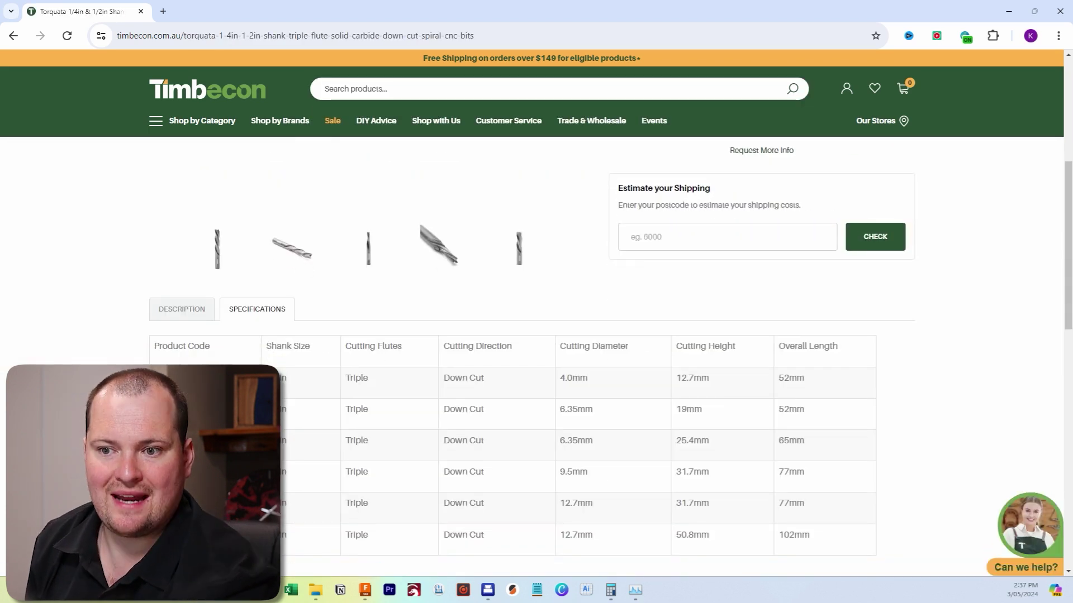
pyautogui.scroll(-1, 159, 363)
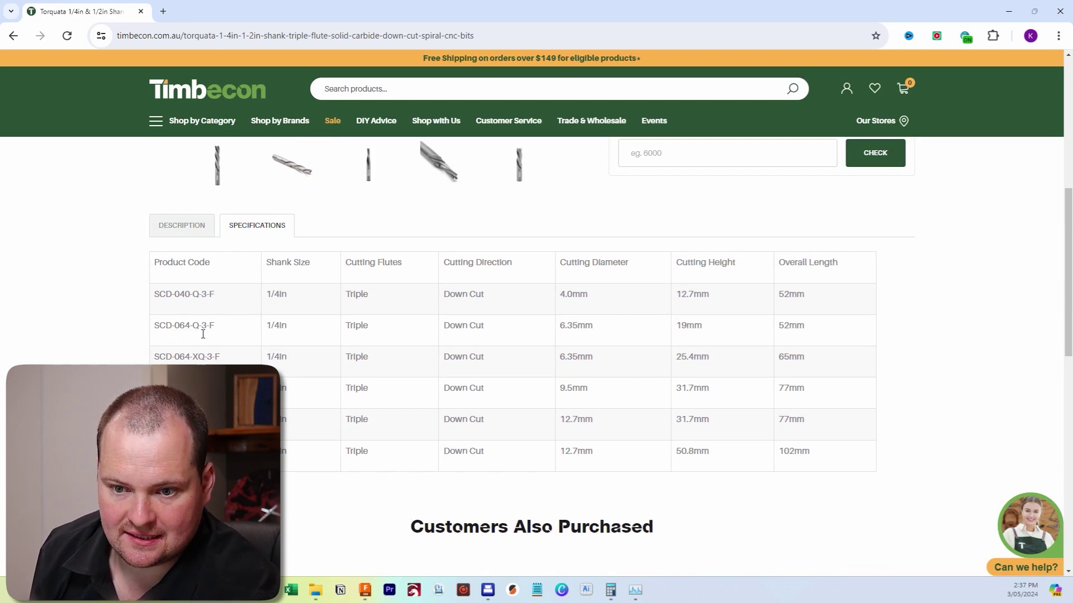
pyautogui.moveTo(153, 326); pyautogui.dragTo(817, 333)
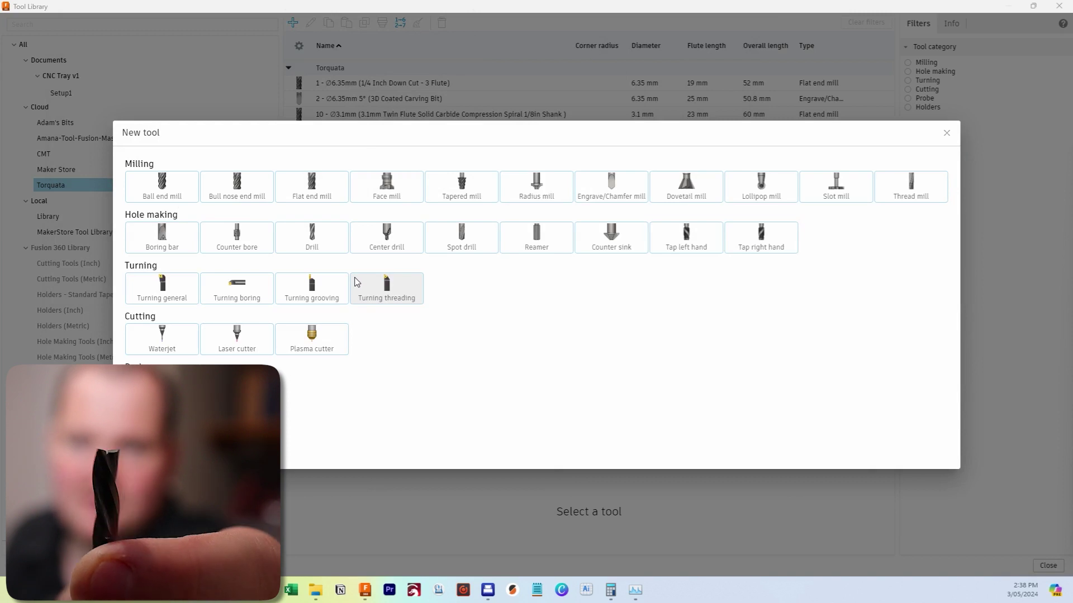
# Create a flat end mill in the Torquata library with vendor Timbecon and product ID SCD-064-Q-3-F.
pyautogui.click(311, 183)
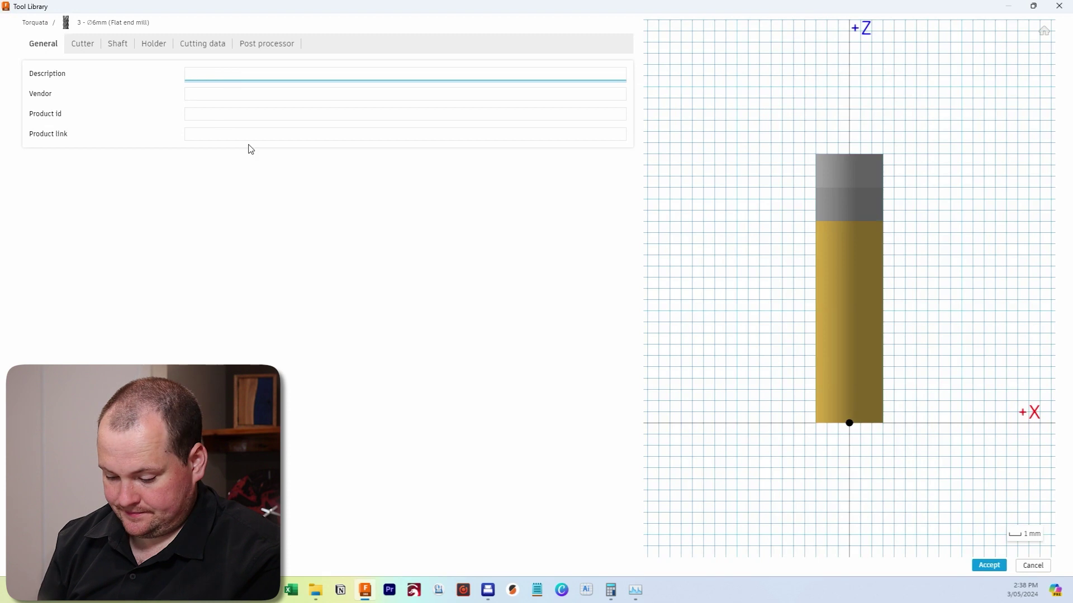
pyautogui.write('SCD-064-Q-3-F')
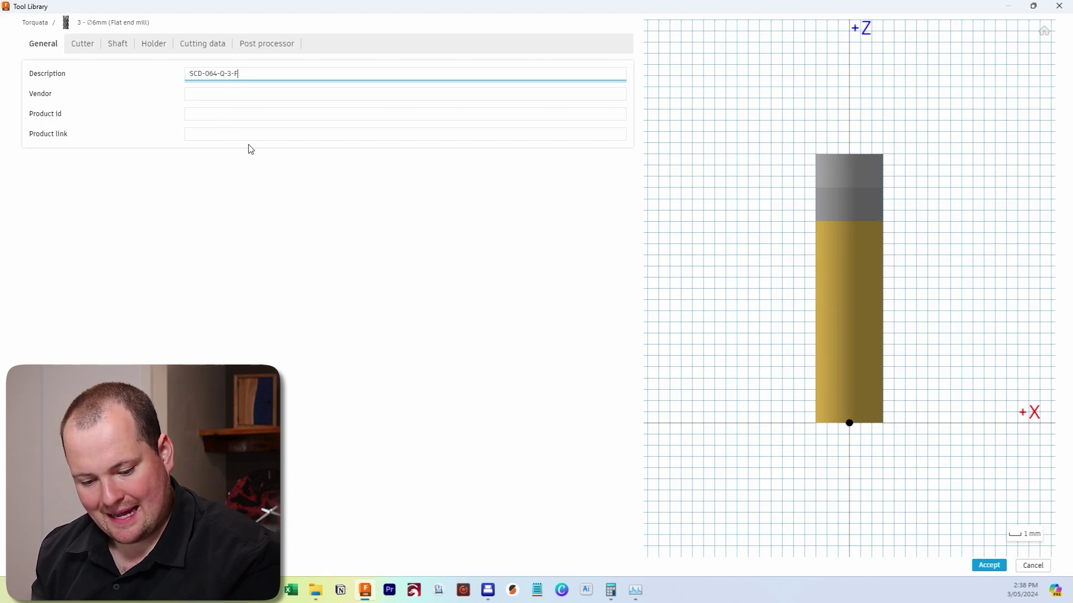
pyautogui.click(237, 99)
pyautogui.write('Timbecon')
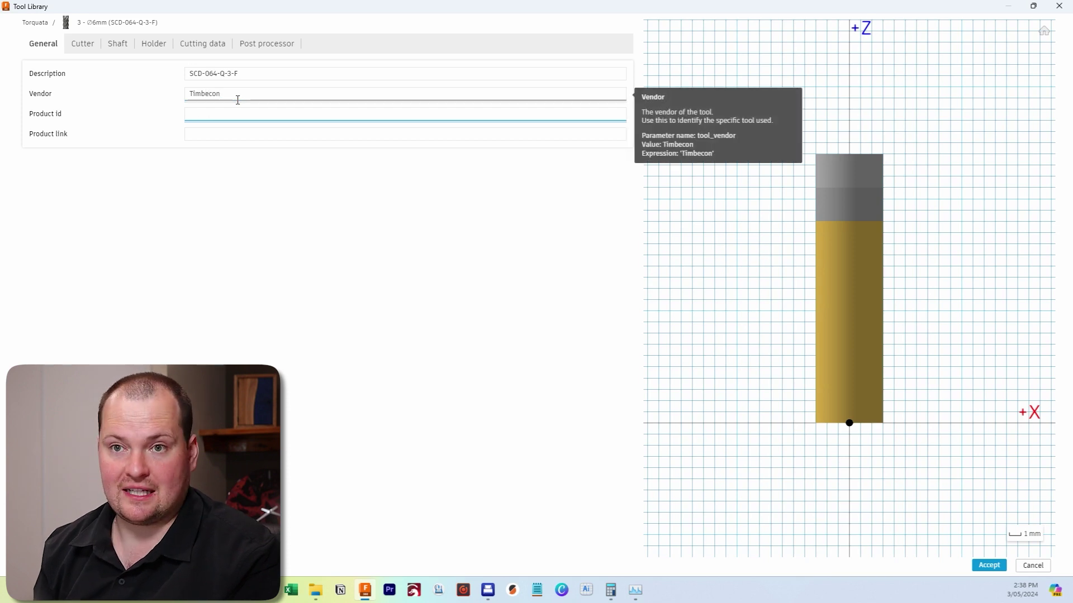
pyautogui.moveTo(270, 80); pyautogui.dragTo(161, 108)
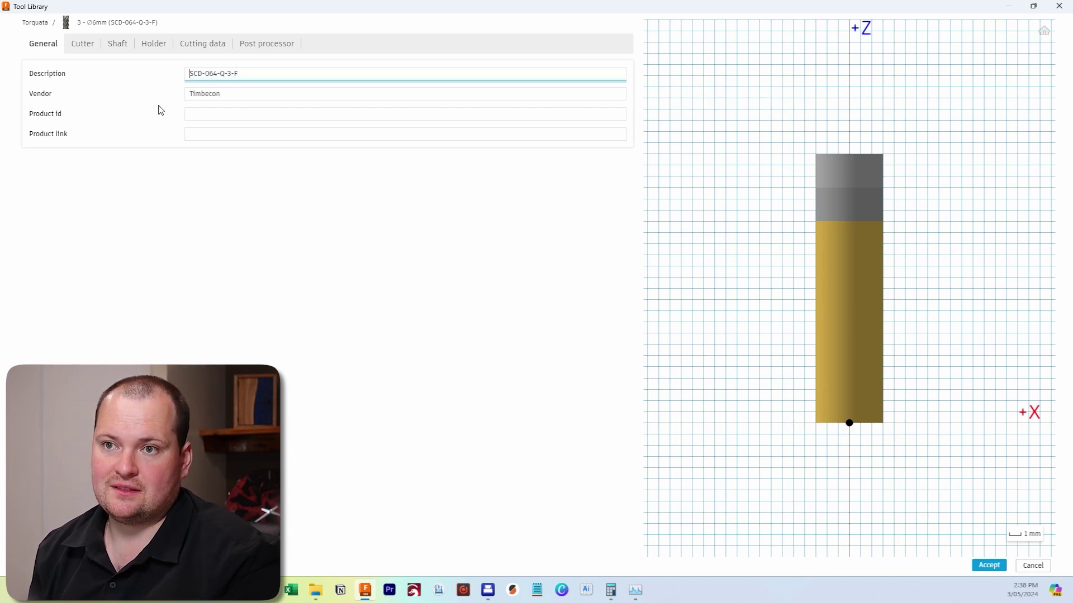
pyautogui.moveTo(222, 84); pyautogui.dragTo(225, 116)
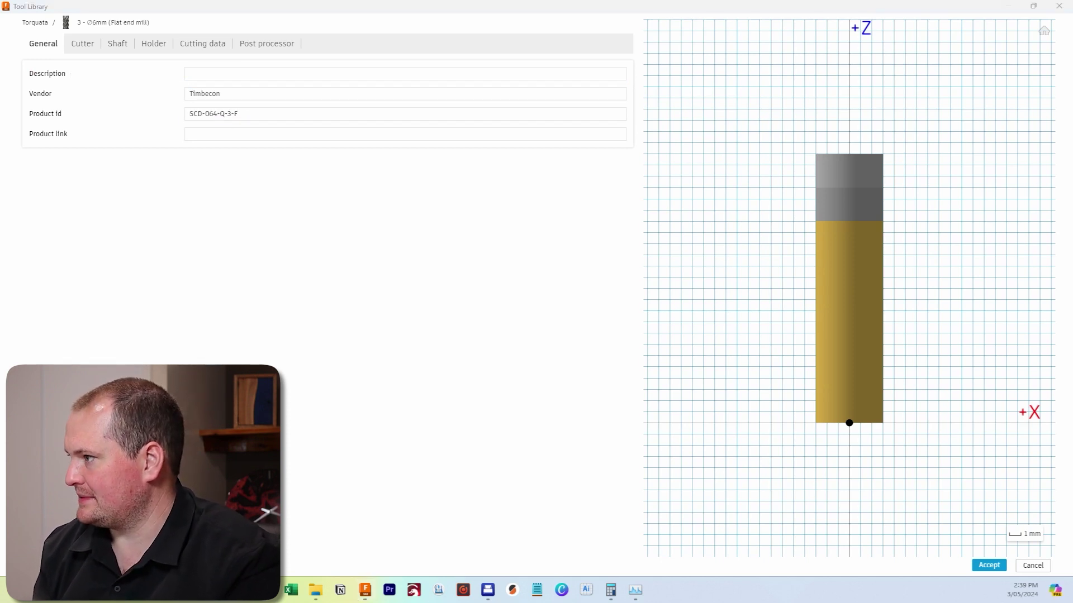
# Enter the description "Torquata 1/4in Shank Triple Flute Solid Carbide Down Cut Spiral CNC Bits" and the bit's Timbecon page address as the product link.
pyautogui.click(232, 79)
pyautogui.write('Torquata 1/4in & 1/2in Shank Triple Flute Solid Carbide Down Cut Spiral CNC Bits')
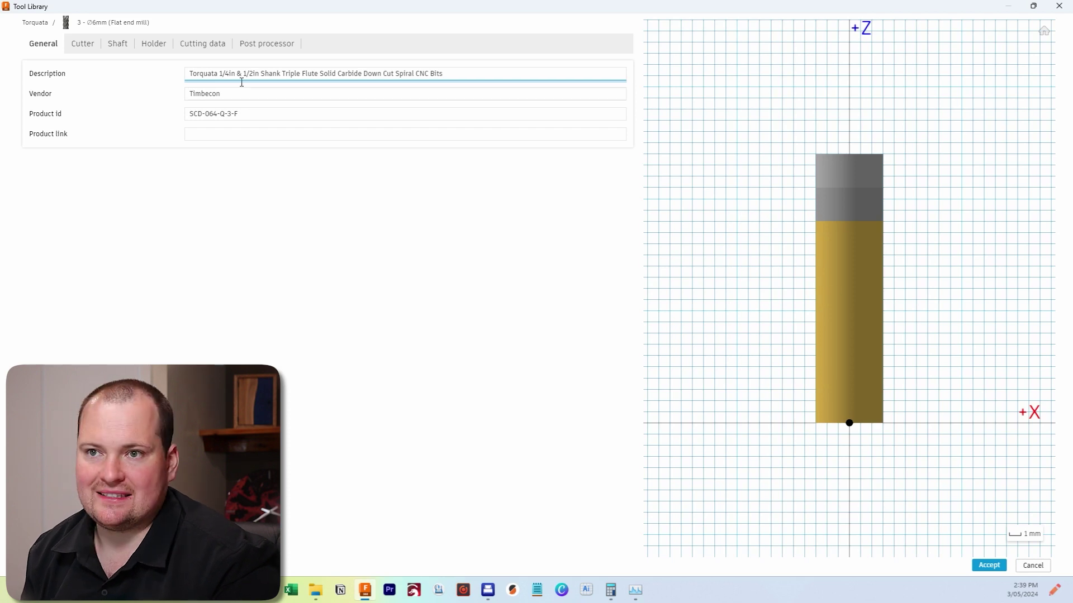
pyautogui.moveTo(237, 77); pyautogui.dragTo(263, 79)
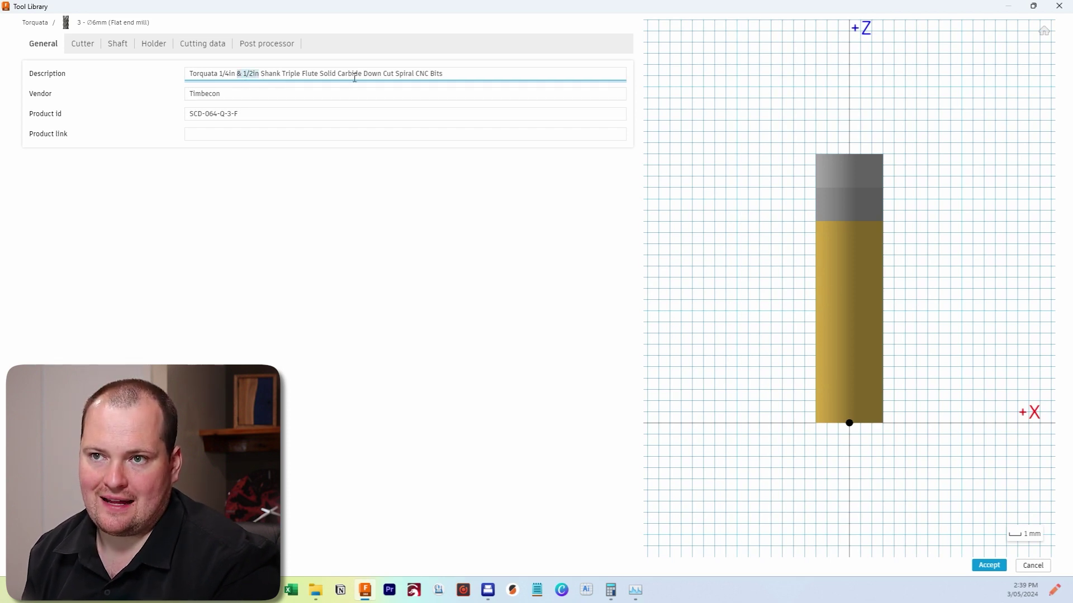
pyautogui.press('Delete')
pyautogui.press('Delete')
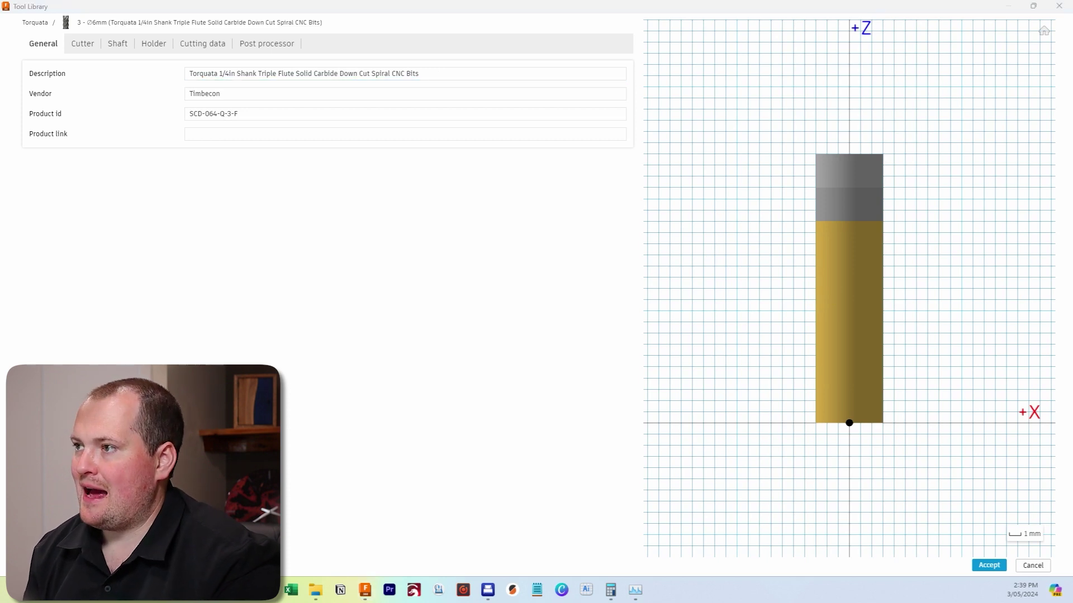
pyautogui.click(264, 137)
pyautogui.write('https://www.timbecon.com.au/torquata-1-4in-1-2in-shank-triple-flute-solid-carbide-down-cut-spiral-cnc-bits')
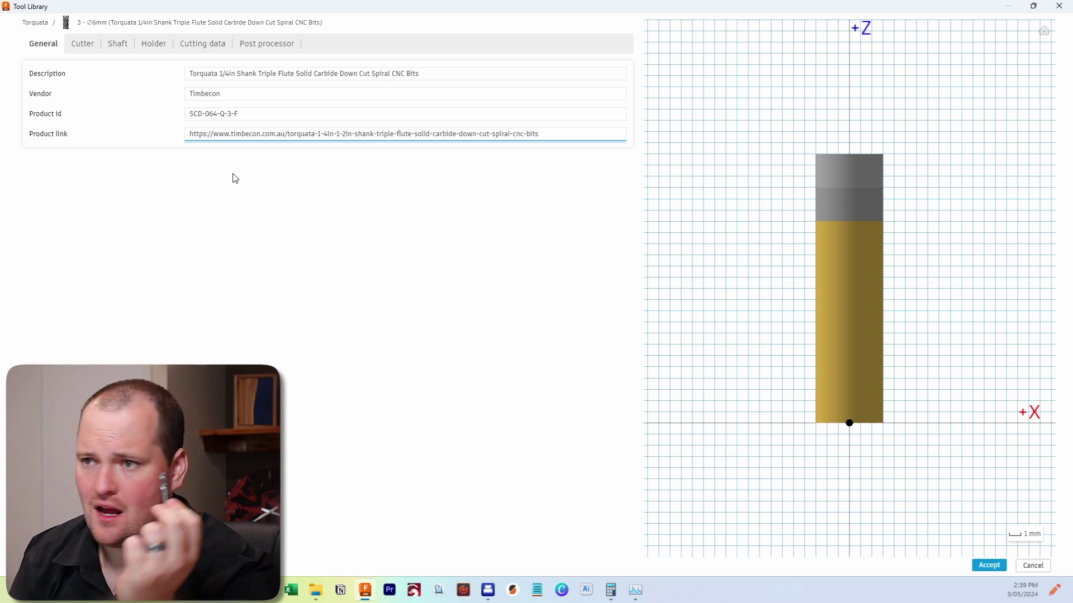
# Set the cutter to 3 flutes, with a diameter of 6.35 mm and an overall length of 52 mm.
pyautogui.click(82, 49)
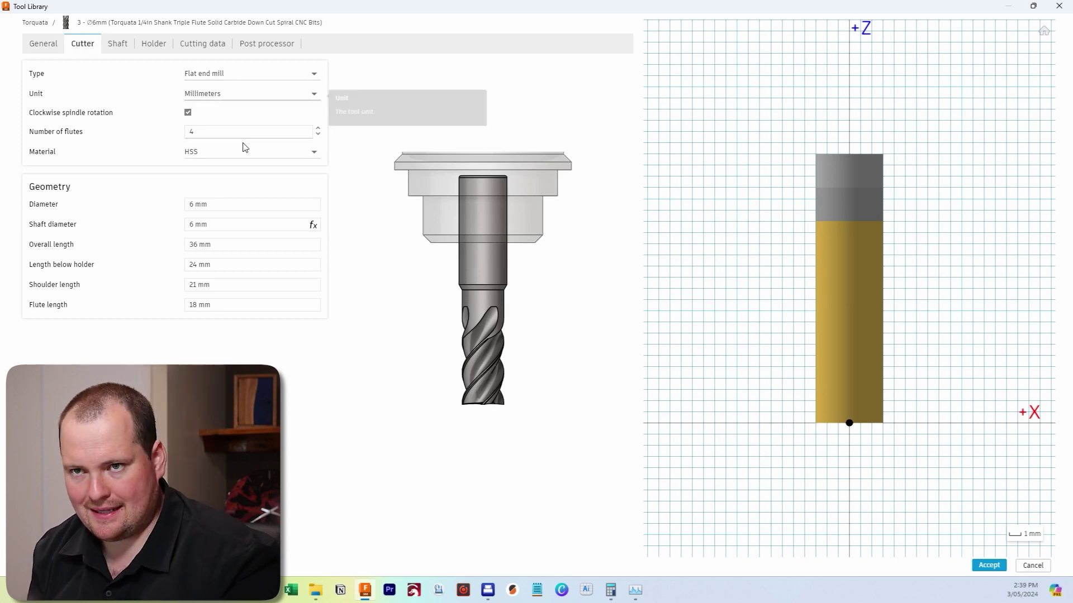
pyautogui.click(157, 125)
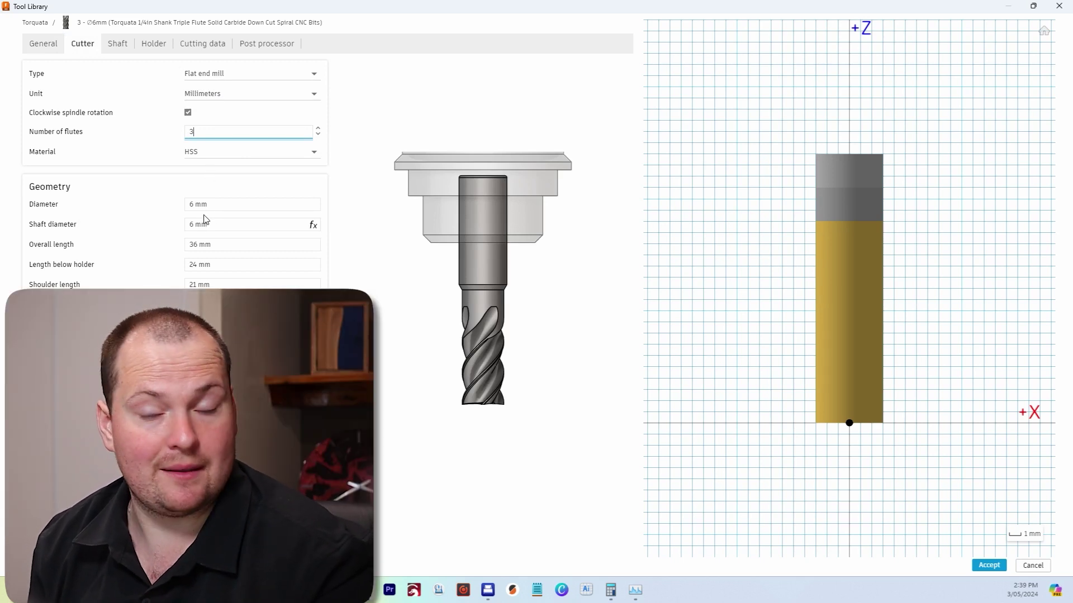
pyautogui.click(245, 210)
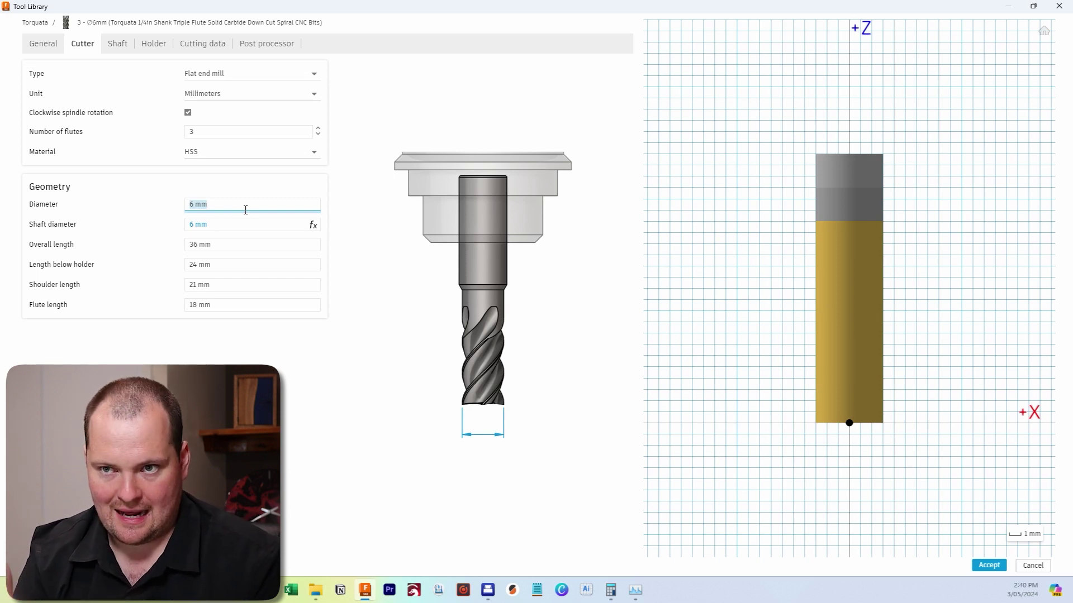
pyautogui.write('=')
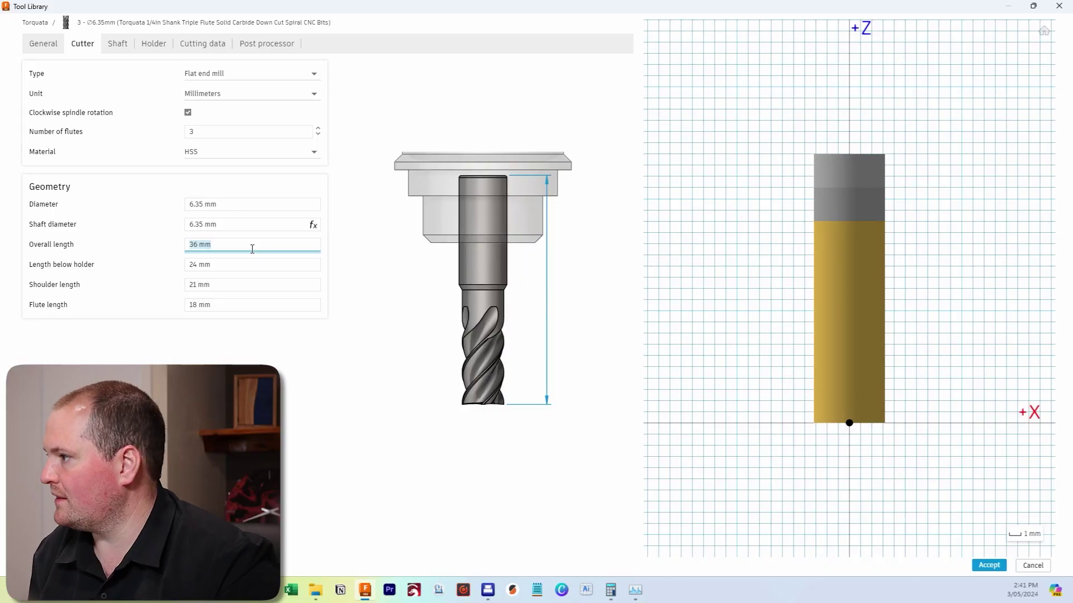
pyautogui.write('52')
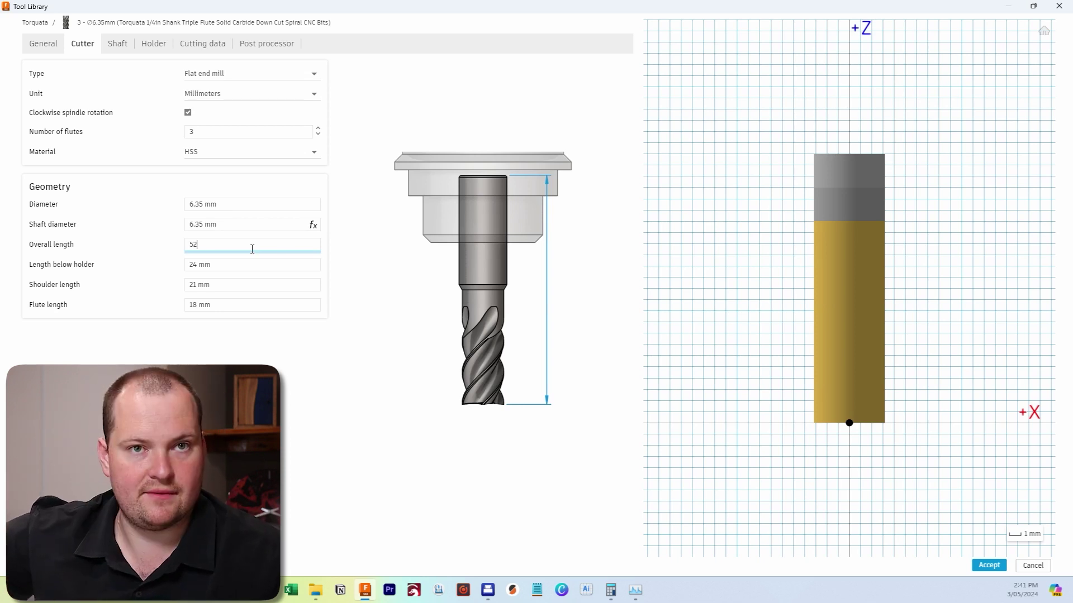
pyautogui.moveTo(1072, 112); pyautogui.dragTo(486, 5)
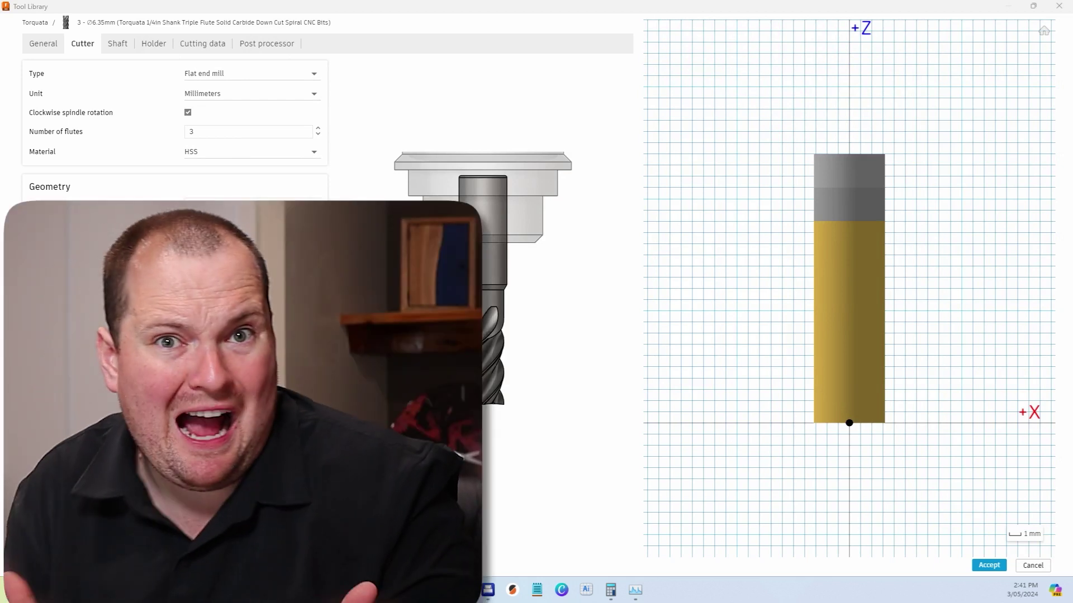
# Set the cutter's flute length to 19 mm, shoulder length to 30 mm and length below holder to 35 mm.
pyautogui.click(226, 267)
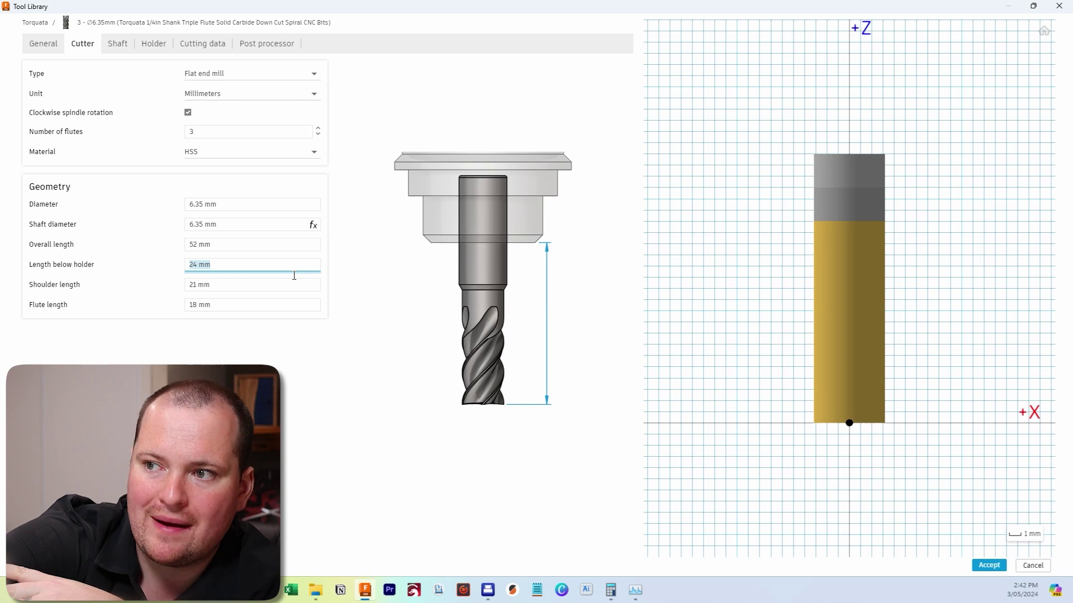
pyautogui.click(279, 247)
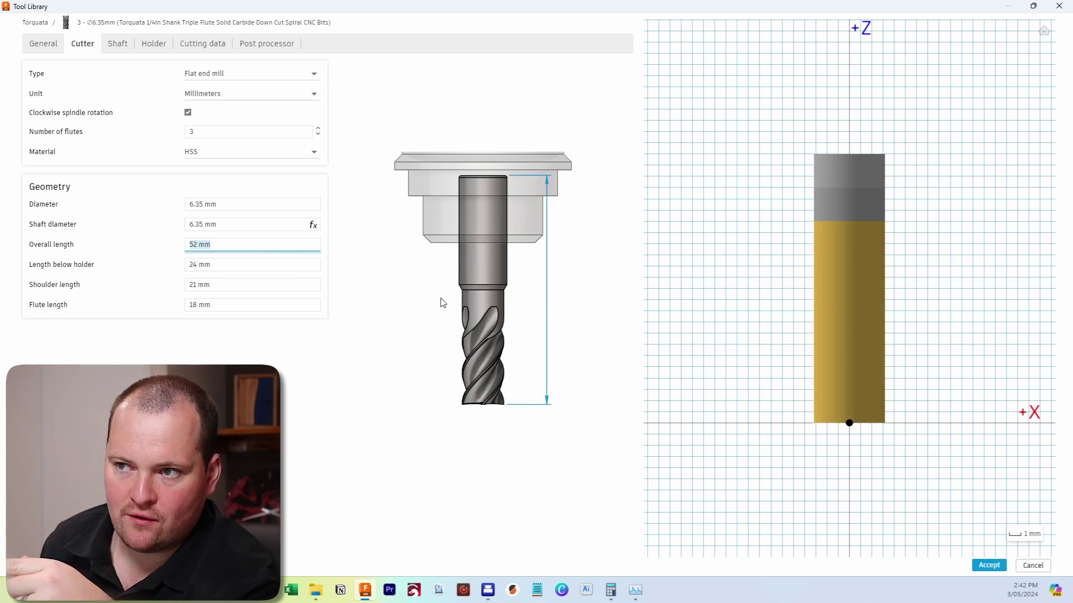
pyautogui.click(250, 289)
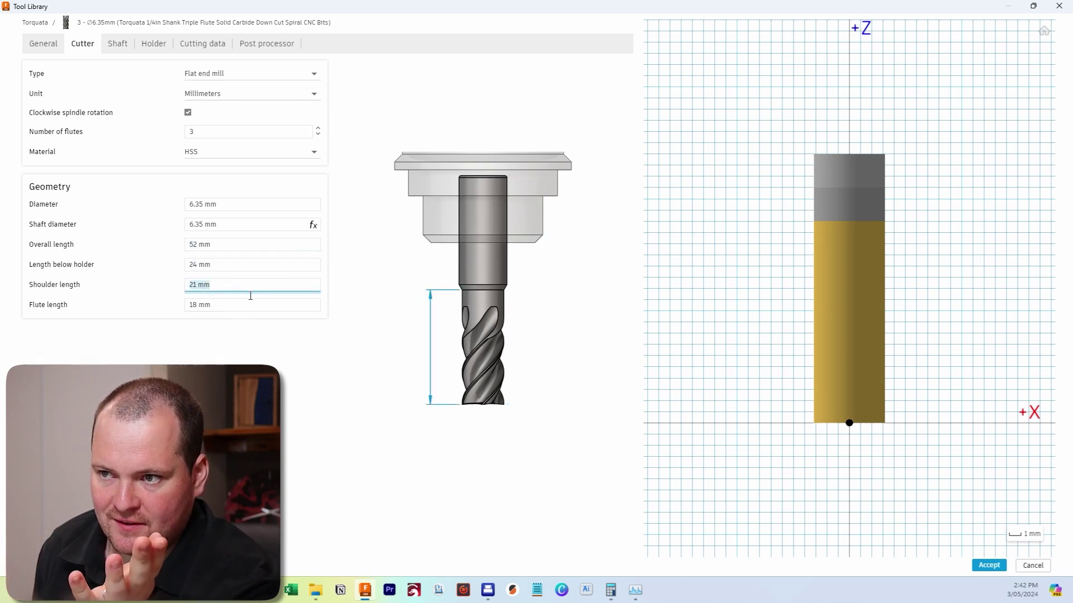
pyautogui.click(231, 307)
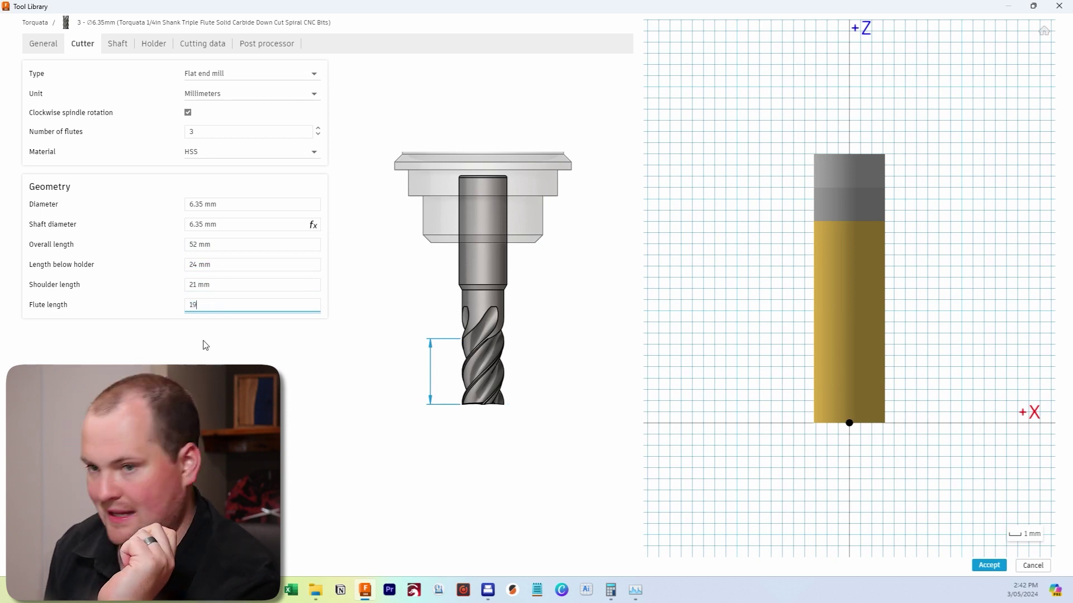
pyautogui.click(233, 288)
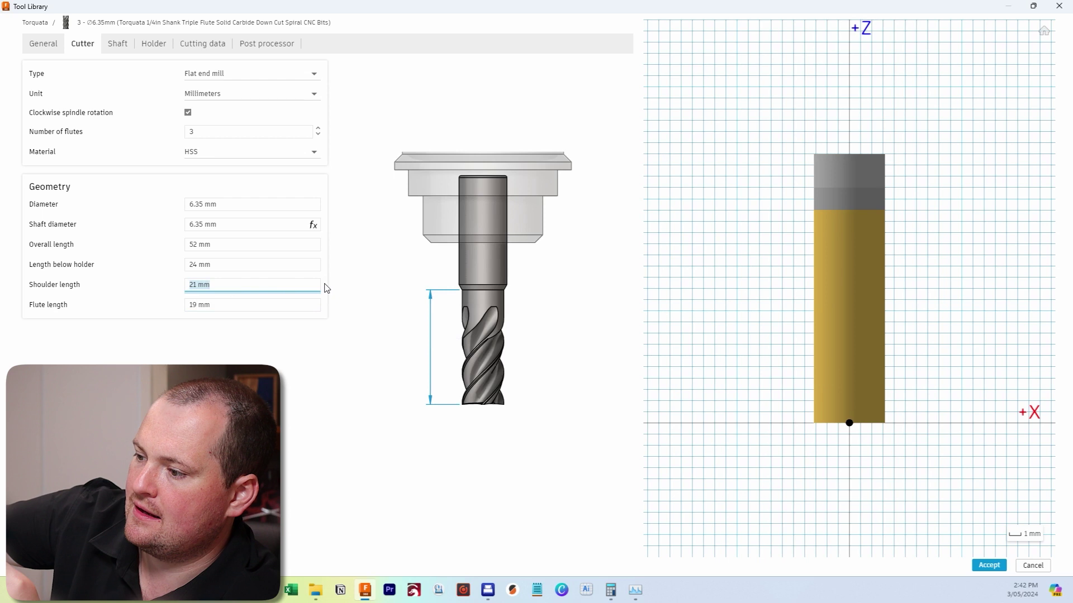
pyautogui.write('30')
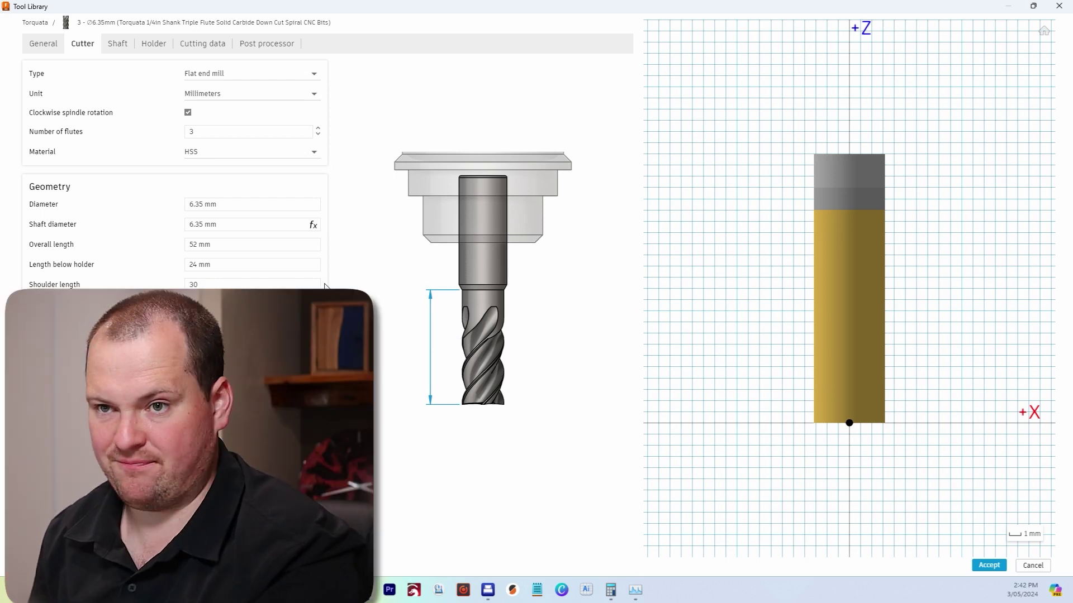
pyautogui.hotkey('shift', 'Tab')
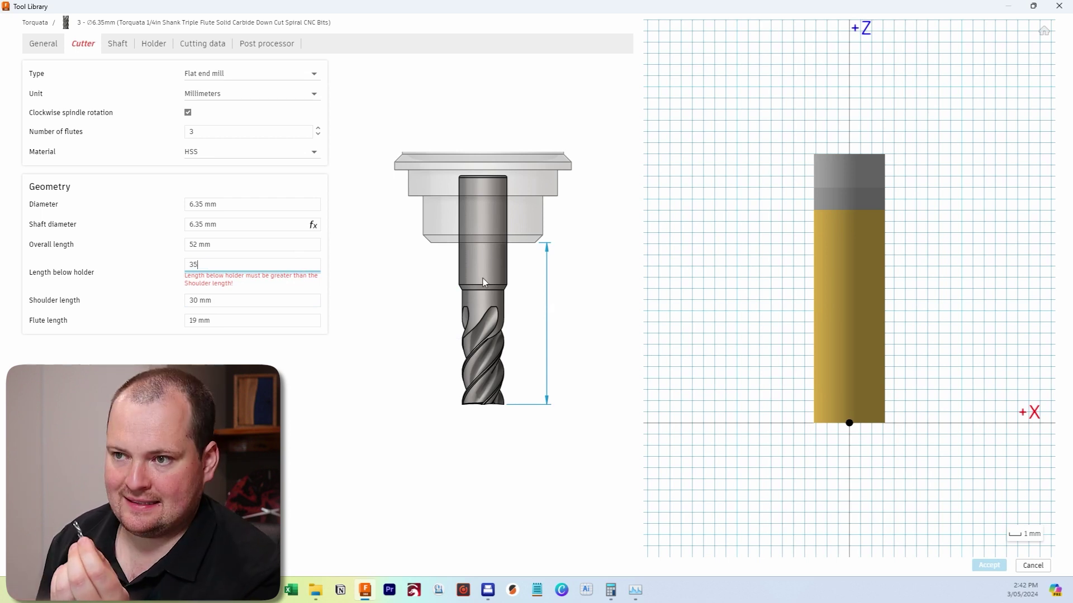
pyautogui.click(235, 251)
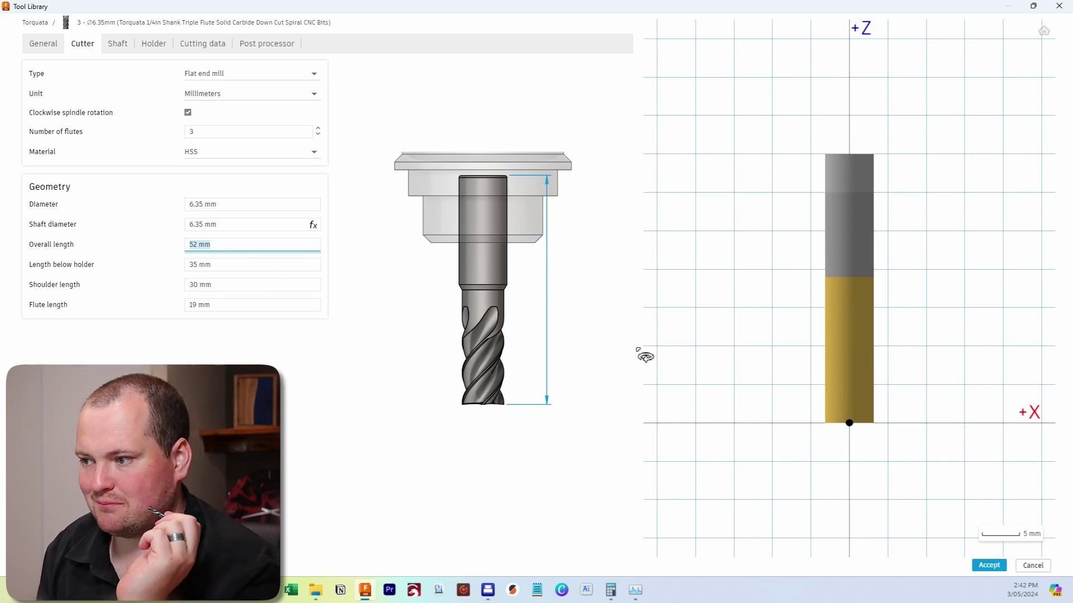
# Review the tool's shaft, holder, cutting data and post processor settings, and accept the new tool.
pyautogui.click(118, 44)
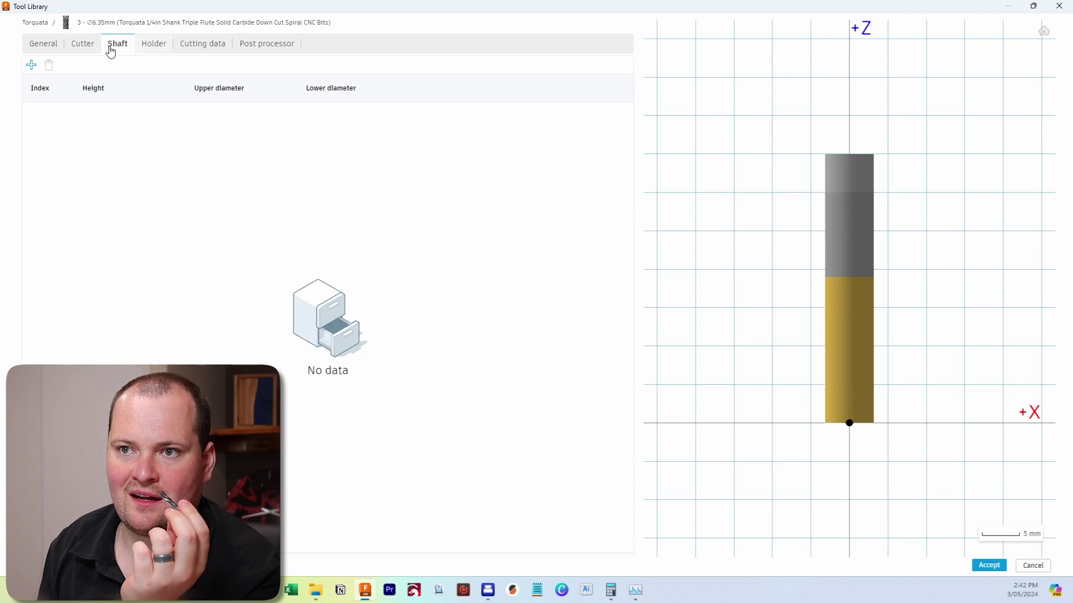
pyautogui.click(152, 45)
pyautogui.click(203, 46)
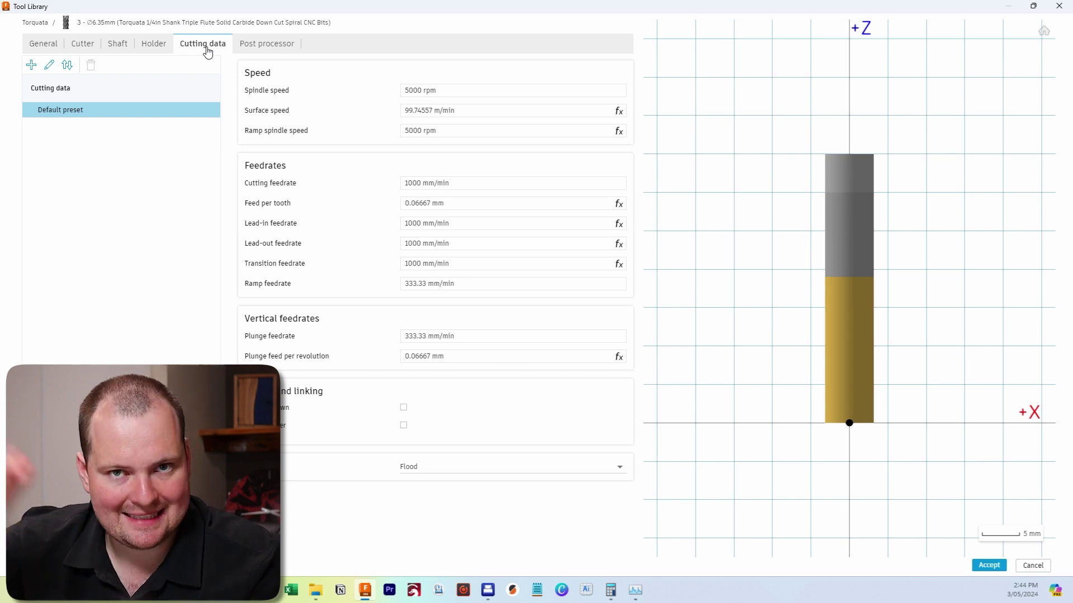
pyautogui.click(266, 43)
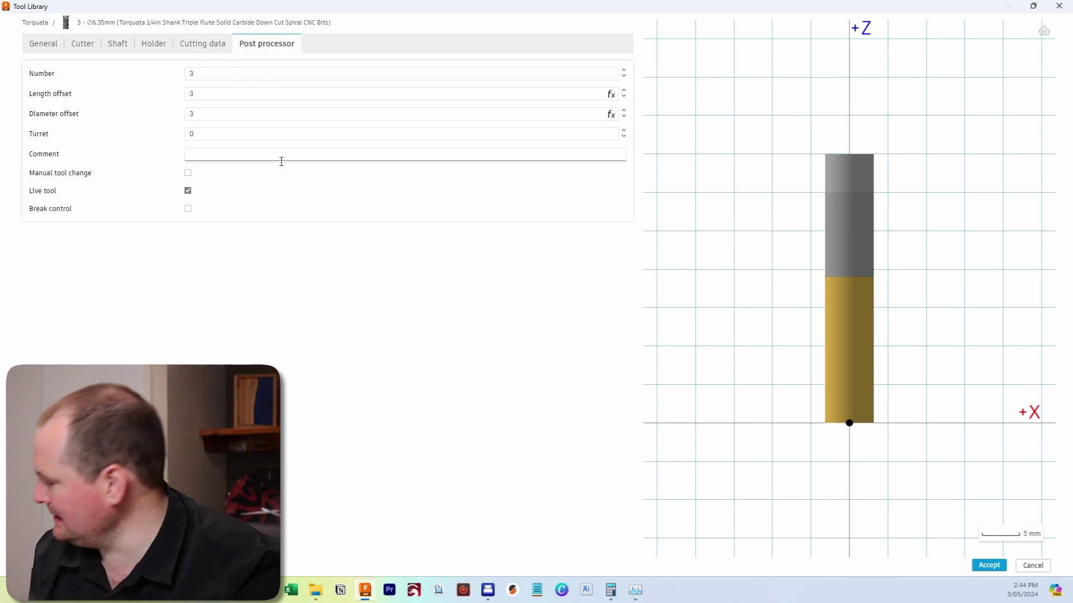
pyautogui.click(989, 566)
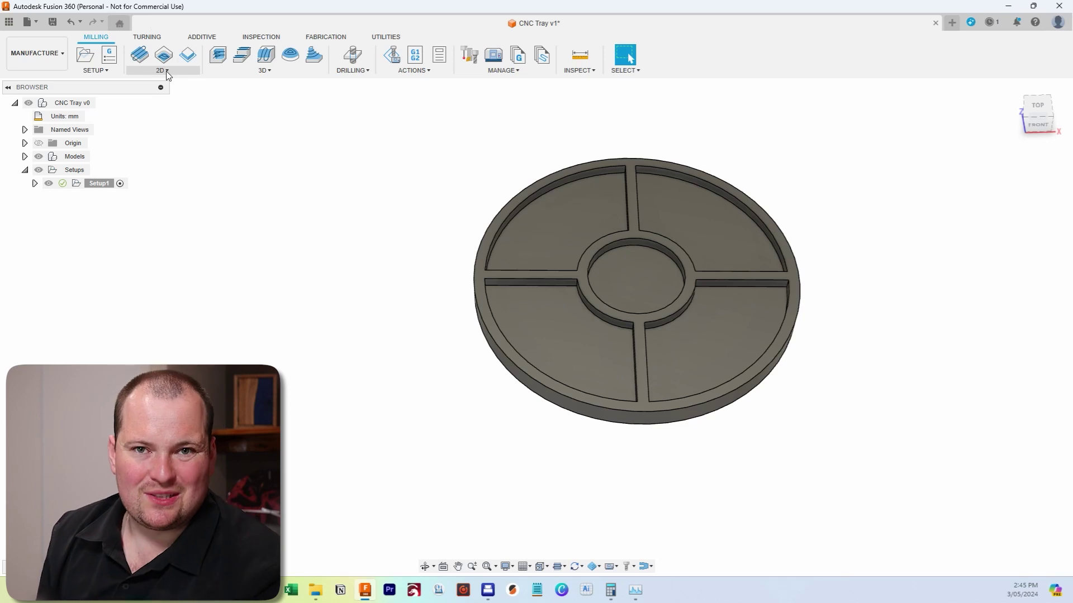
# Start a 2D Pocket operation and select the floors of the four outer compartments and the round centre compartment as pockets.
pyautogui.click(159, 72)
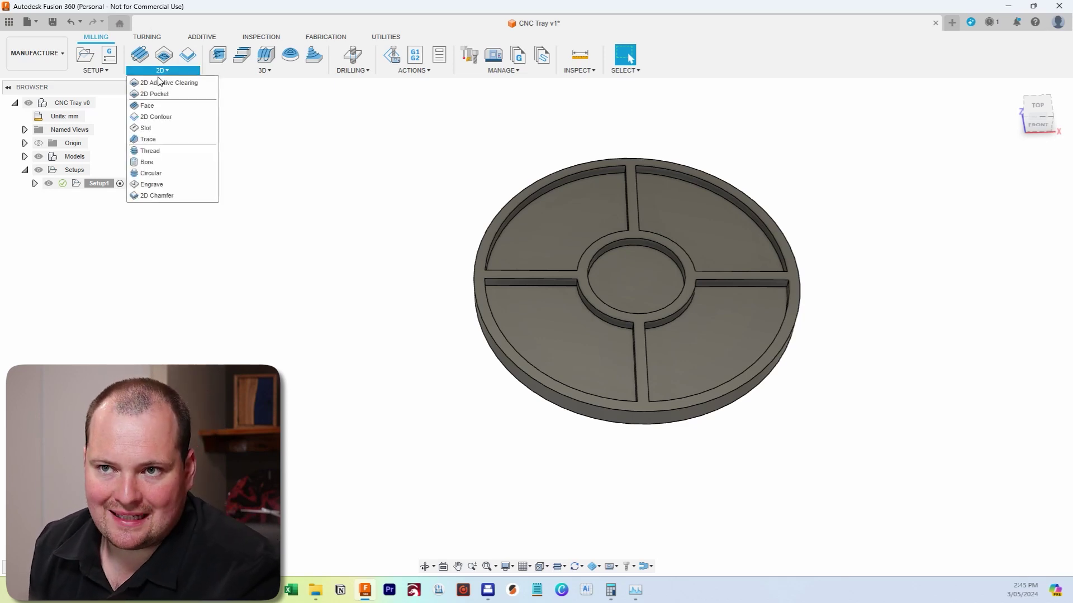
pyautogui.click(166, 96)
pyautogui.click(558, 224)
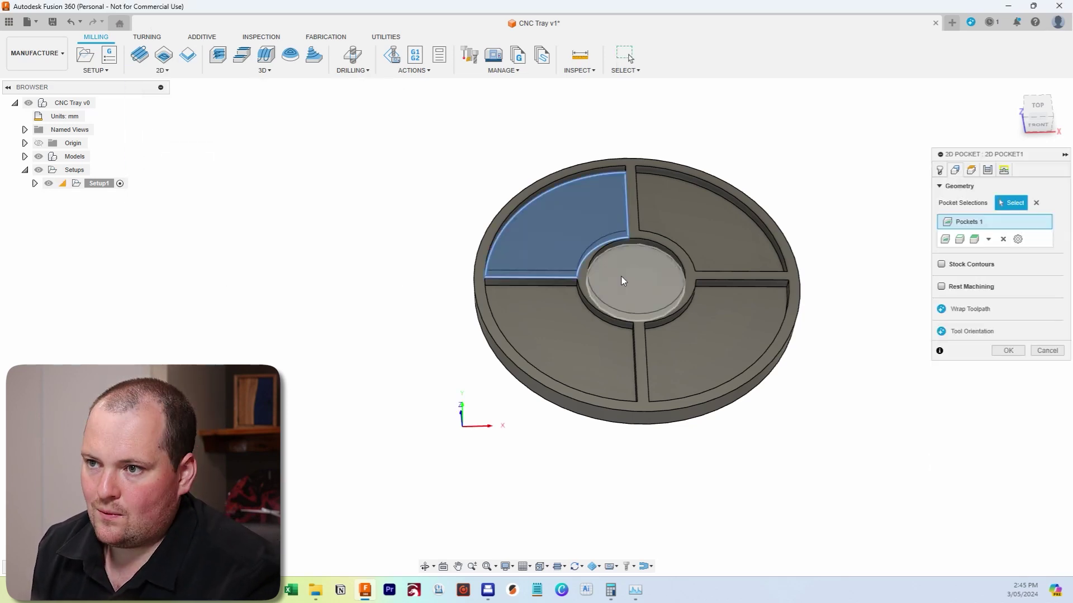
pyautogui.click(622, 276)
pyautogui.click(707, 218)
pyautogui.click(733, 325)
pyautogui.click(620, 371)
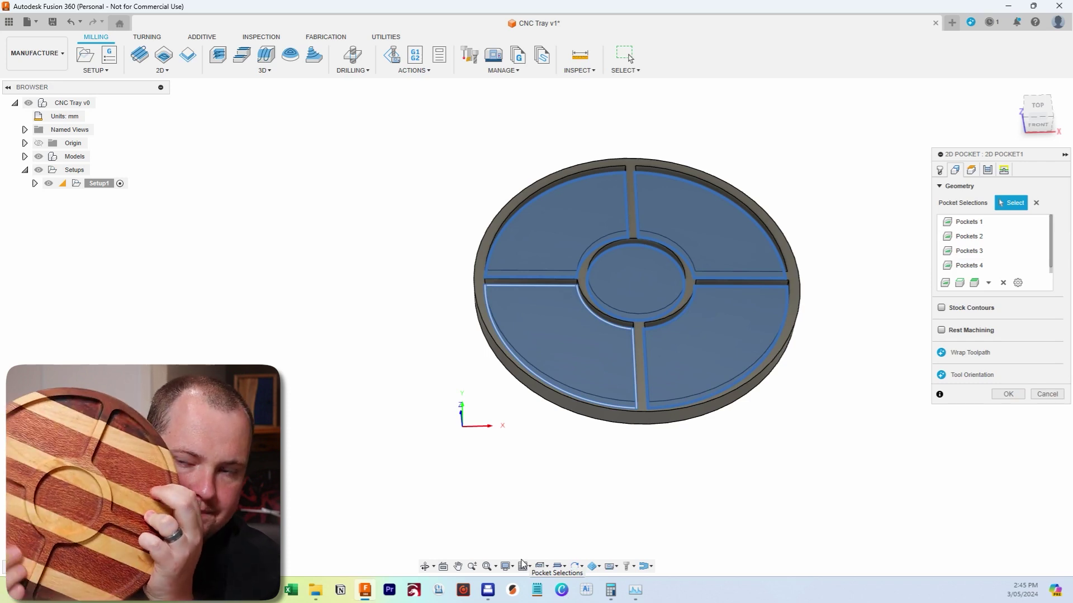
# Assign tool #1, the Ø19R6.4mm bullnose CMT Bowl and Tray Bit 19mm, to the pocket operation and inspect it beside the tray.
pyautogui.click(940, 171)
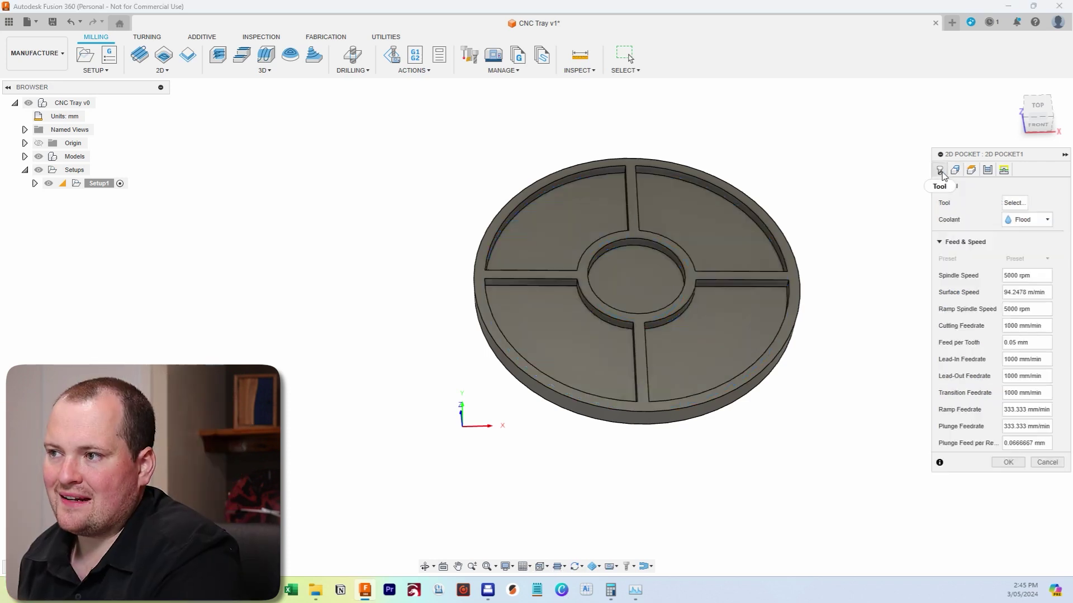
pyautogui.click(1014, 204)
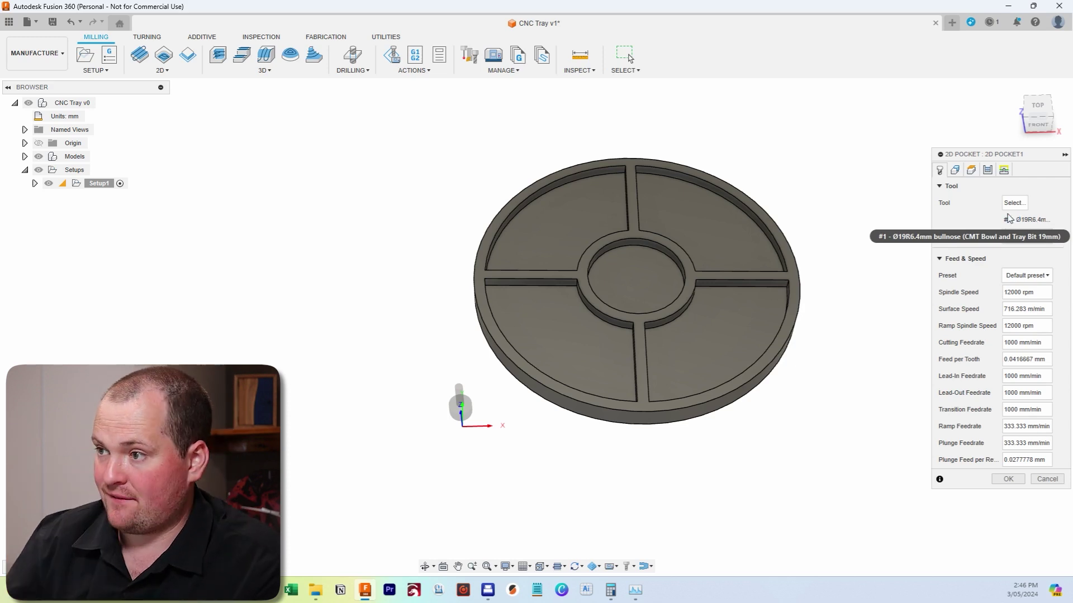
pyautogui.click(1054, 120)
pyautogui.scroll(5, 870, 195)
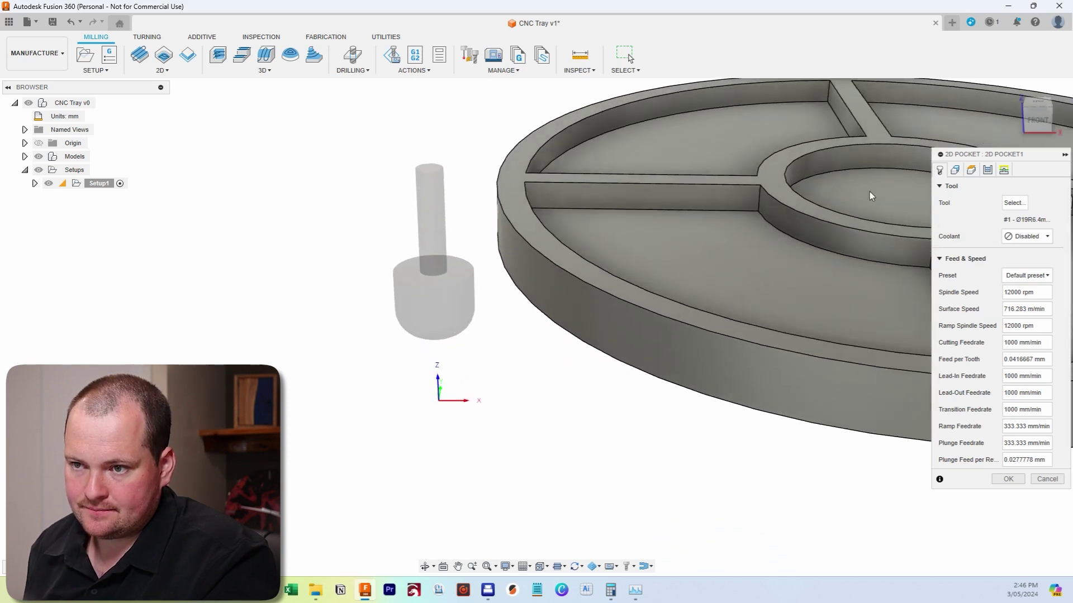
pyautogui.moveTo(1037, 119); pyautogui.dragTo(1039, 101)
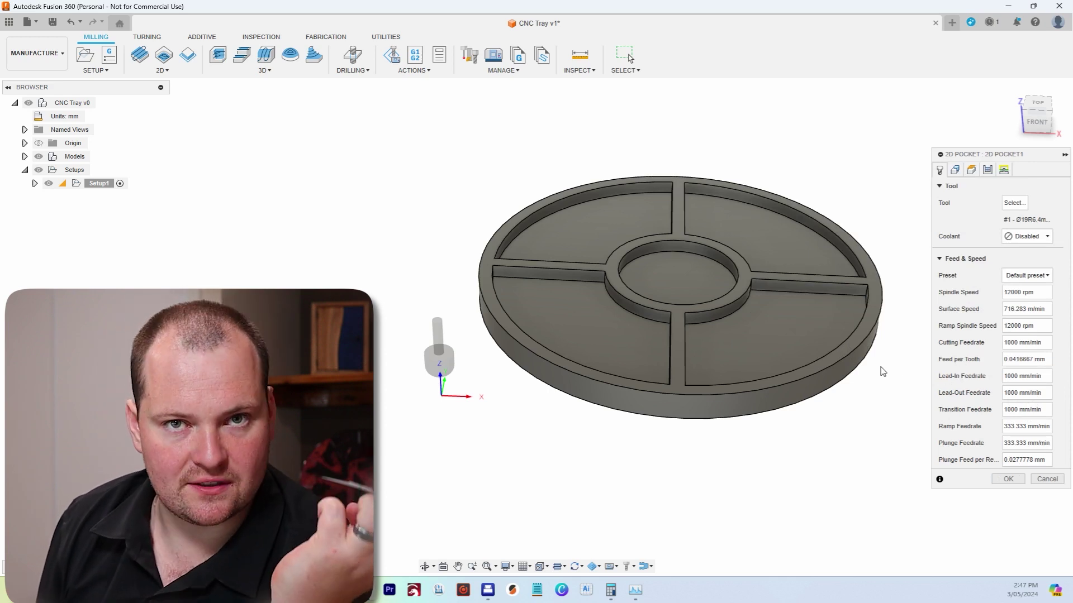
# Examine the pocket's clearance, retract, feed, top and bottom heights from the front and at an angle.
pyautogui.click(955, 170)
pyautogui.click(973, 171)
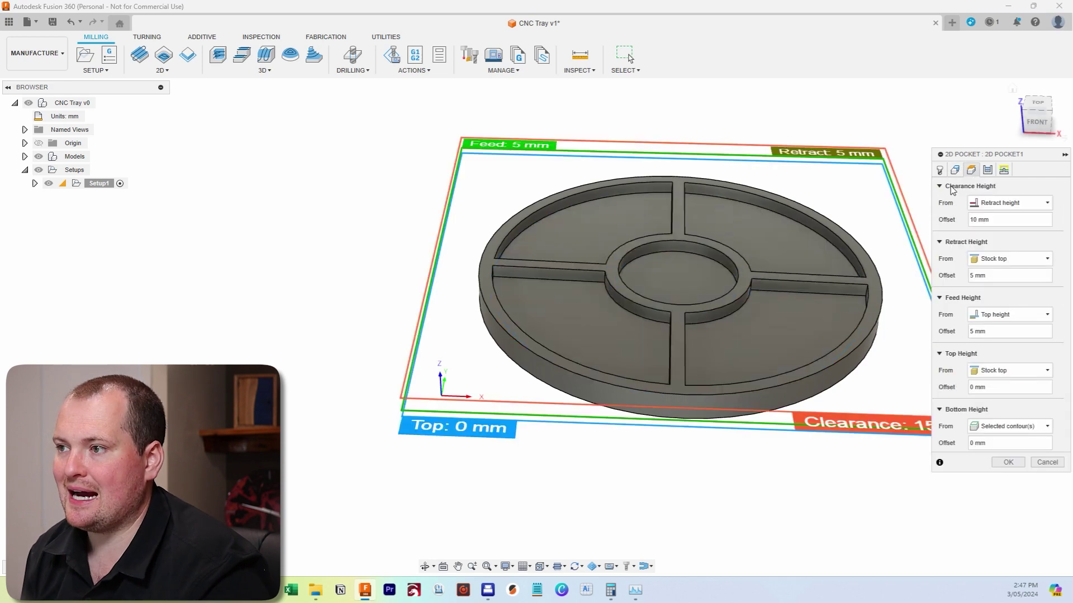
pyautogui.click(1043, 121)
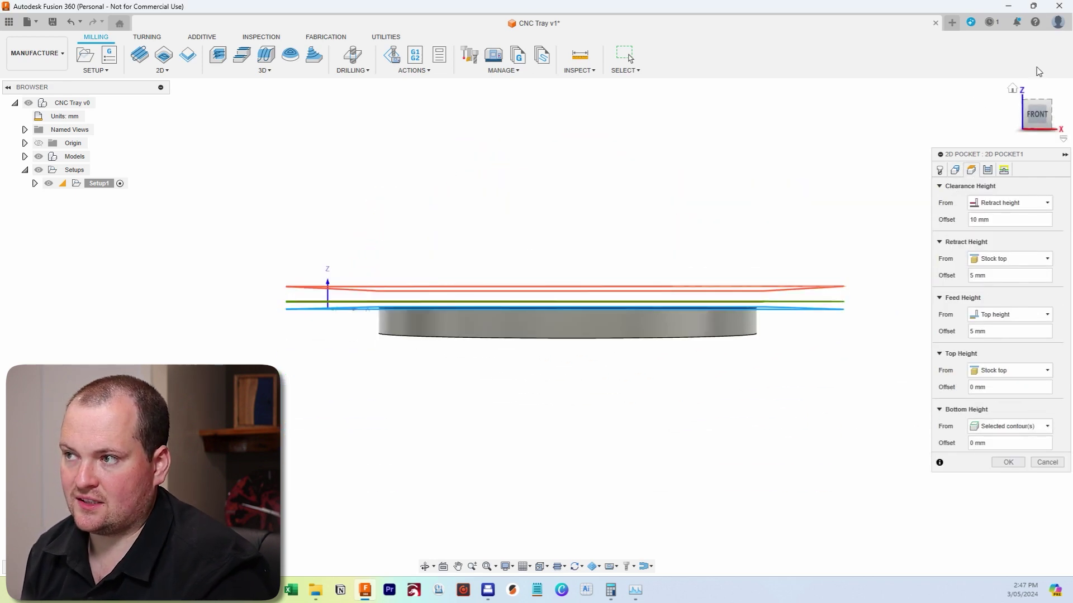
pyautogui.moveTo(1038, 125); pyautogui.dragTo(1043, 150)
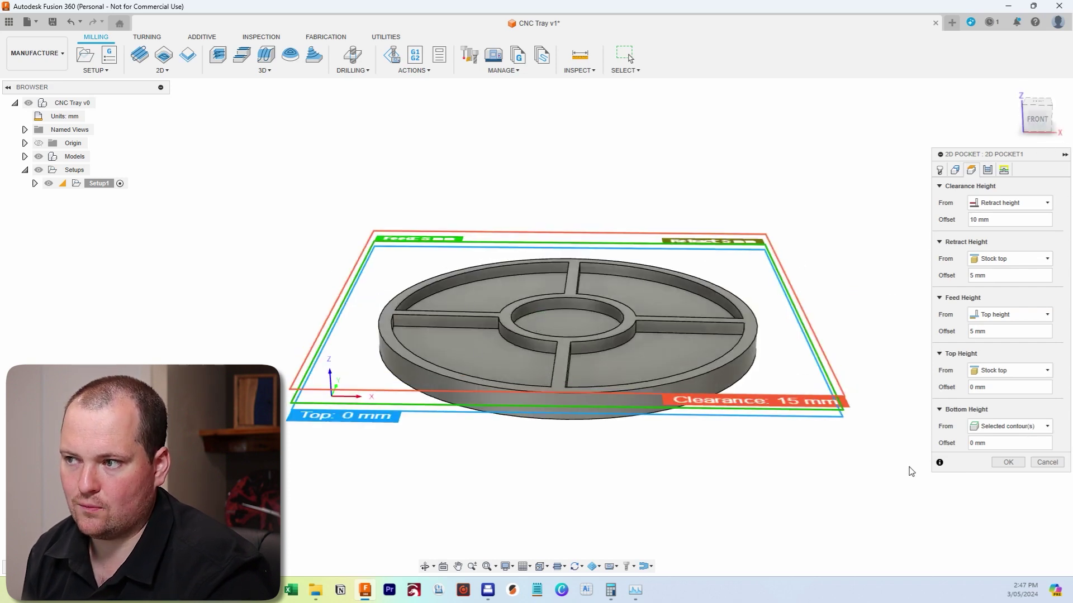
# Enable multiple depths for the pocket passes with a maximum roughing stepdown of 3 mm.
pyautogui.click(989, 172)
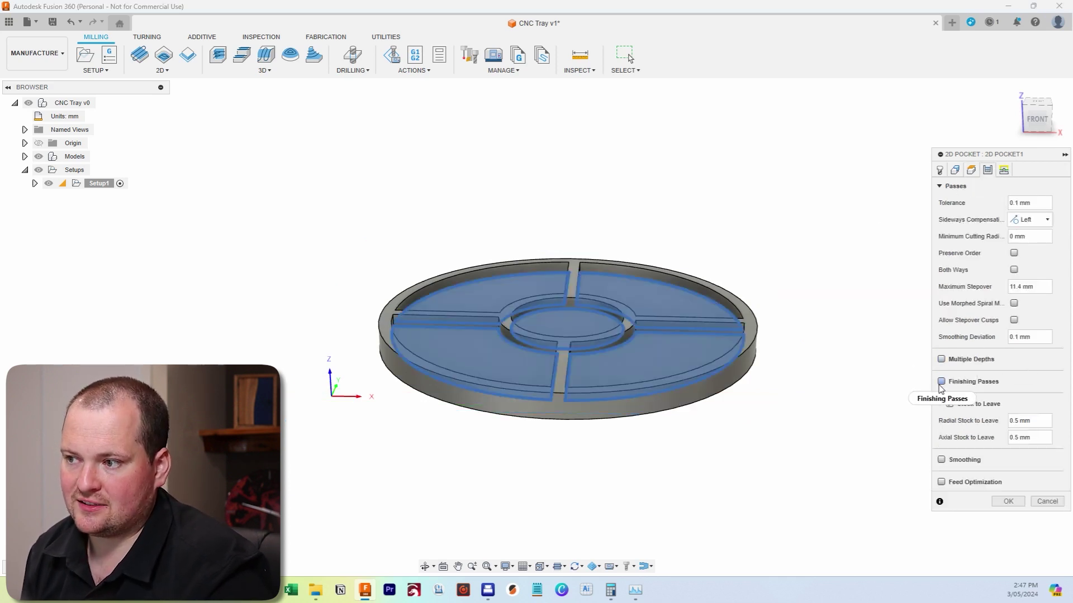
pyautogui.click(941, 360)
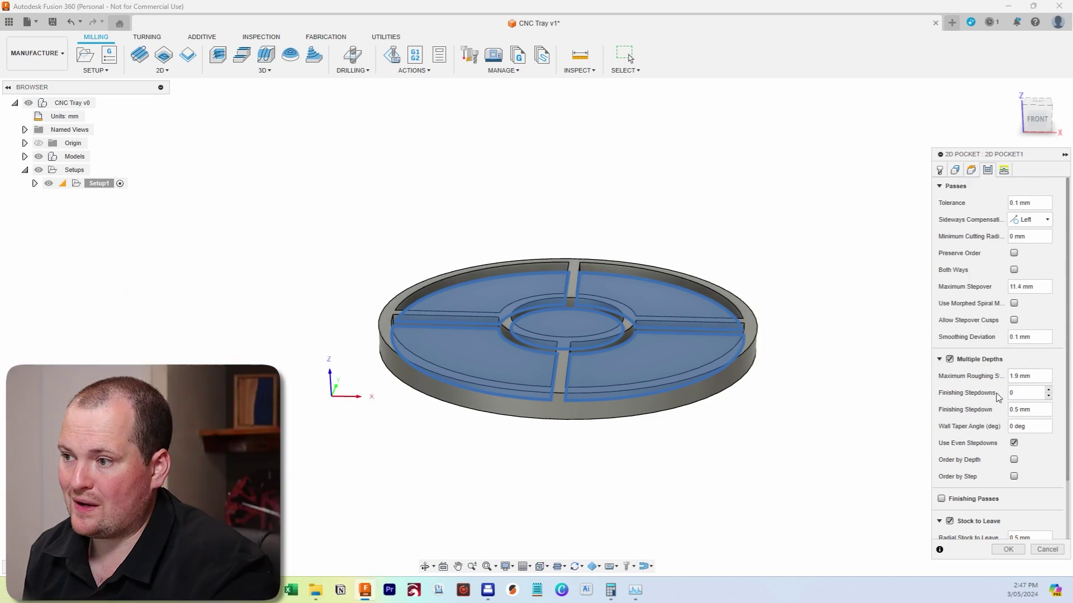
pyautogui.click(1041, 380)
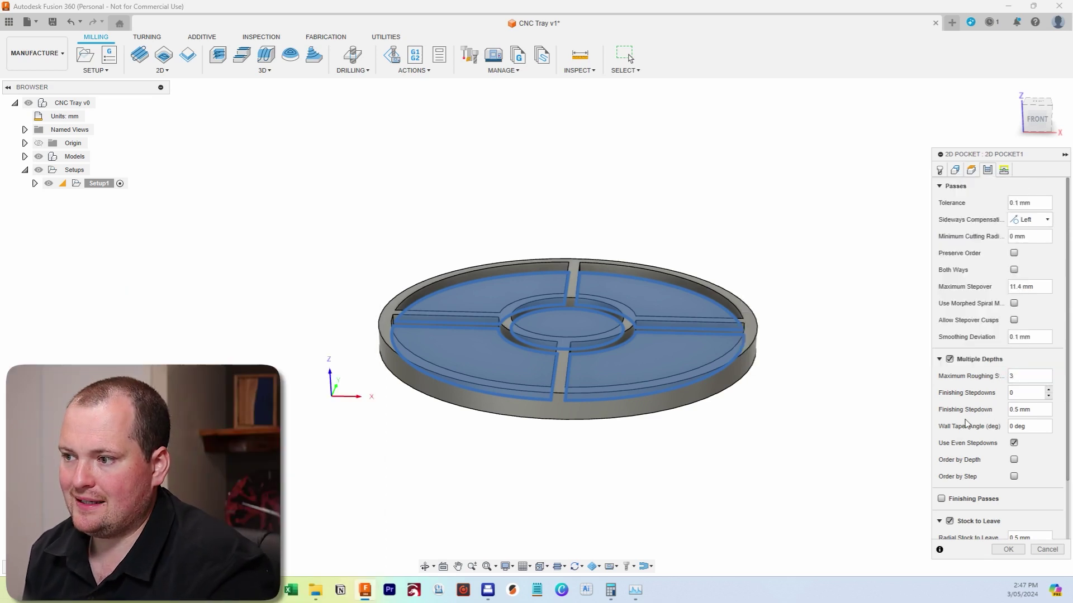
# Configure the pocket with one finishing pass at a 500 mm/min finish feedrate and no stock to leave, and generate its toolpath.
pyautogui.click(941, 499)
pyautogui.scroll(-5, 979, 447)
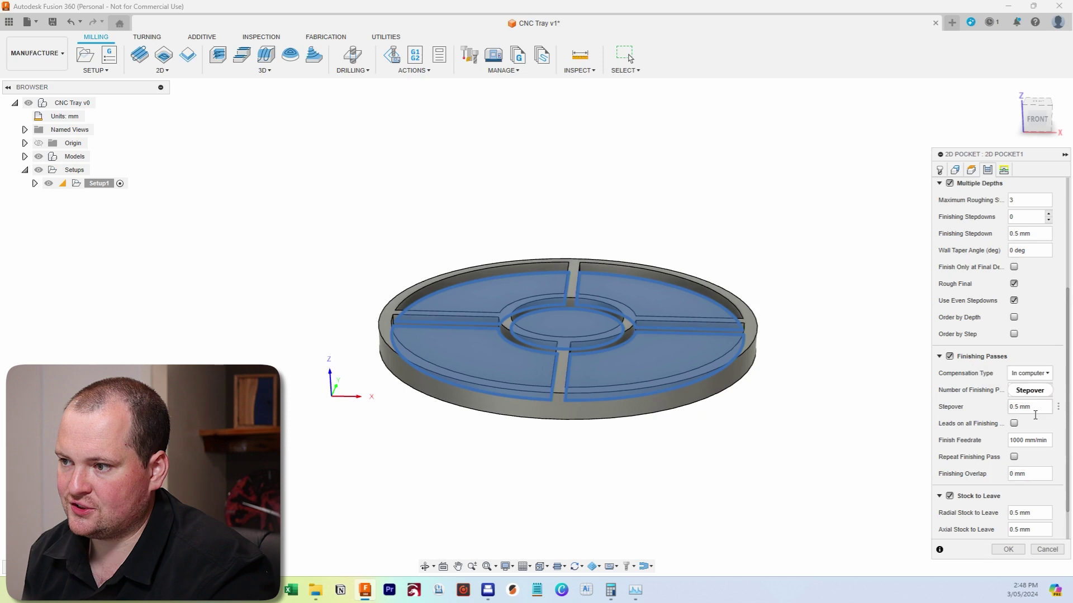
pyautogui.click(1049, 388)
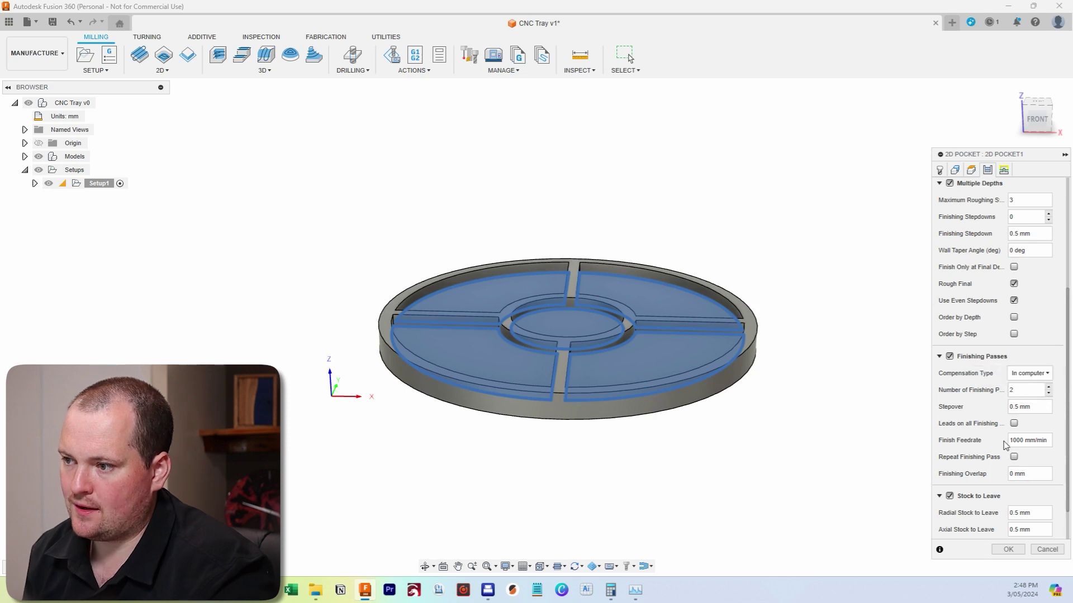
pyautogui.click(981, 443)
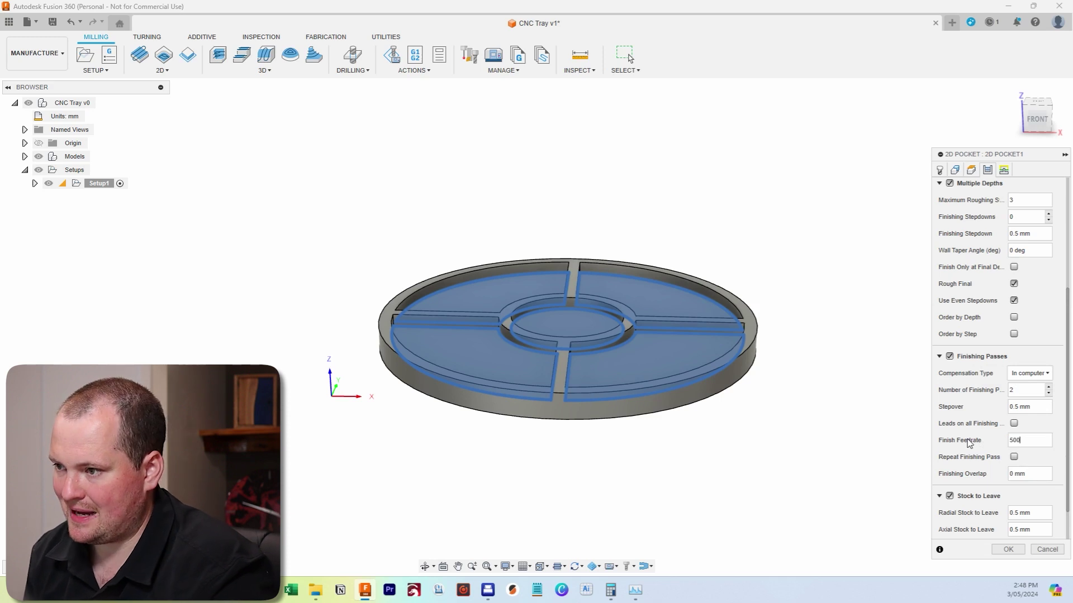
pyautogui.click(964, 496)
pyautogui.scroll(-1, 980, 484)
pyautogui.doubleClick(1027, 382)
pyautogui.write('1')
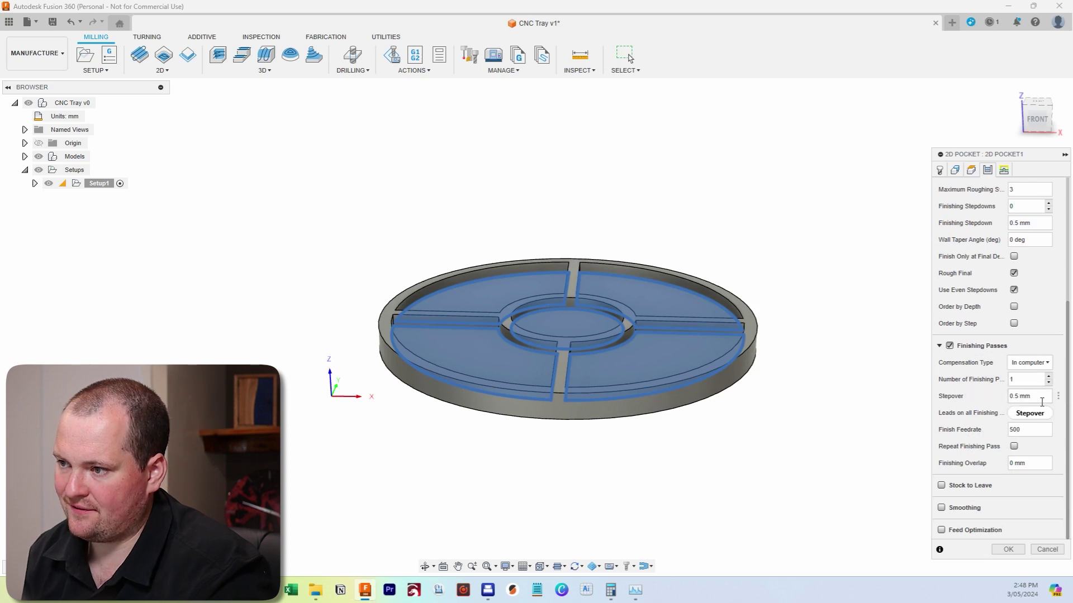
pyautogui.click(1003, 170)
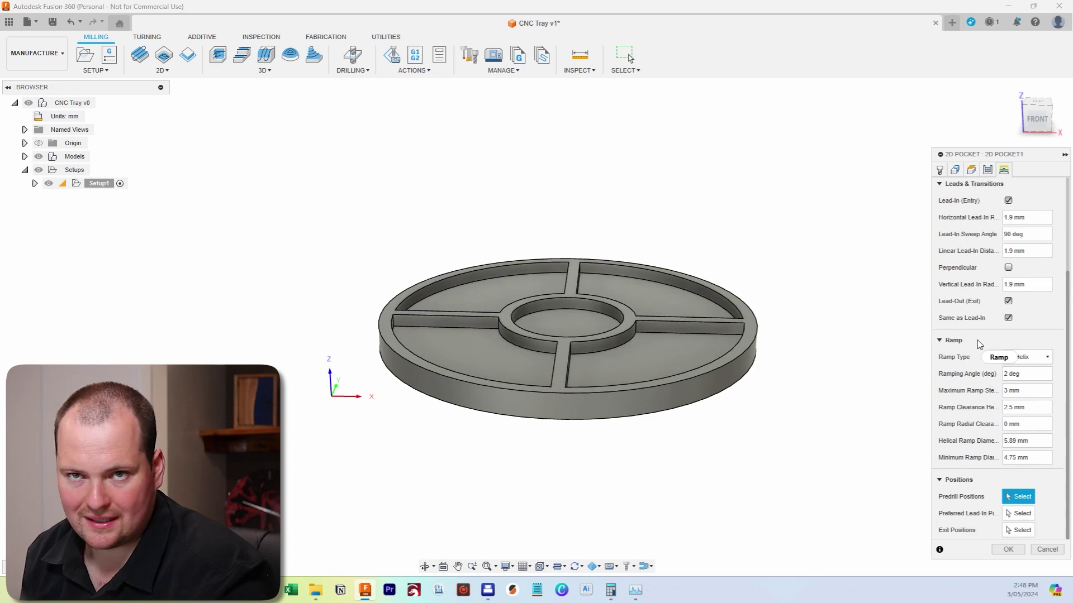
pyautogui.click(1006, 550)
# Examine the generated pocket toolpath, including its helical ramps and passes, up close and across all the tray compartments.
pyautogui.scroll(5, 335, 347)
pyautogui.scroll(-3, 780, 384)
pyautogui.scroll(6, 488, 348)
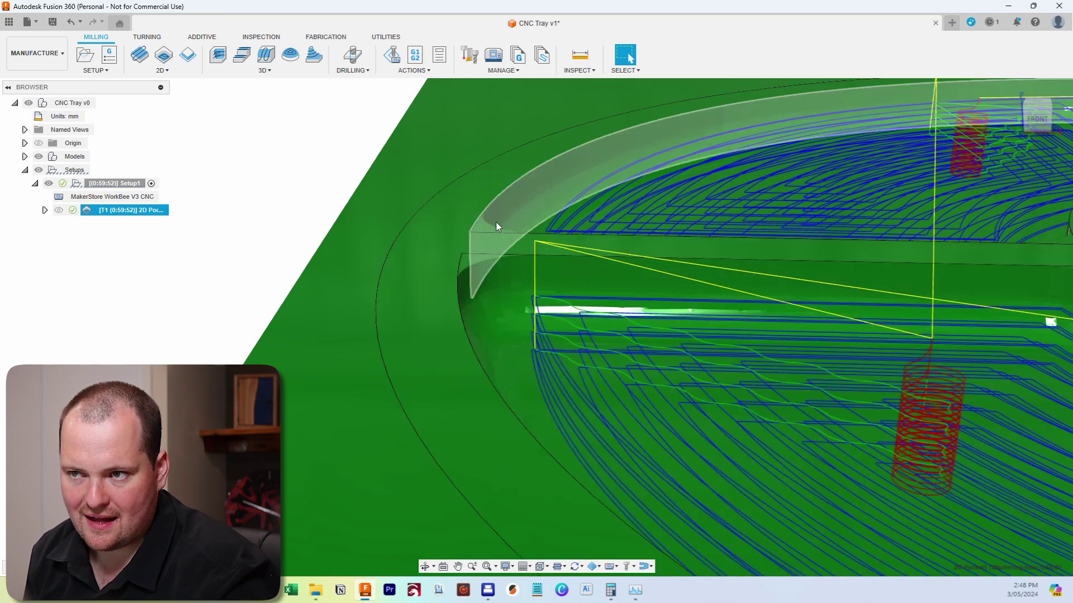
pyautogui.scroll(-8, 570, 376)
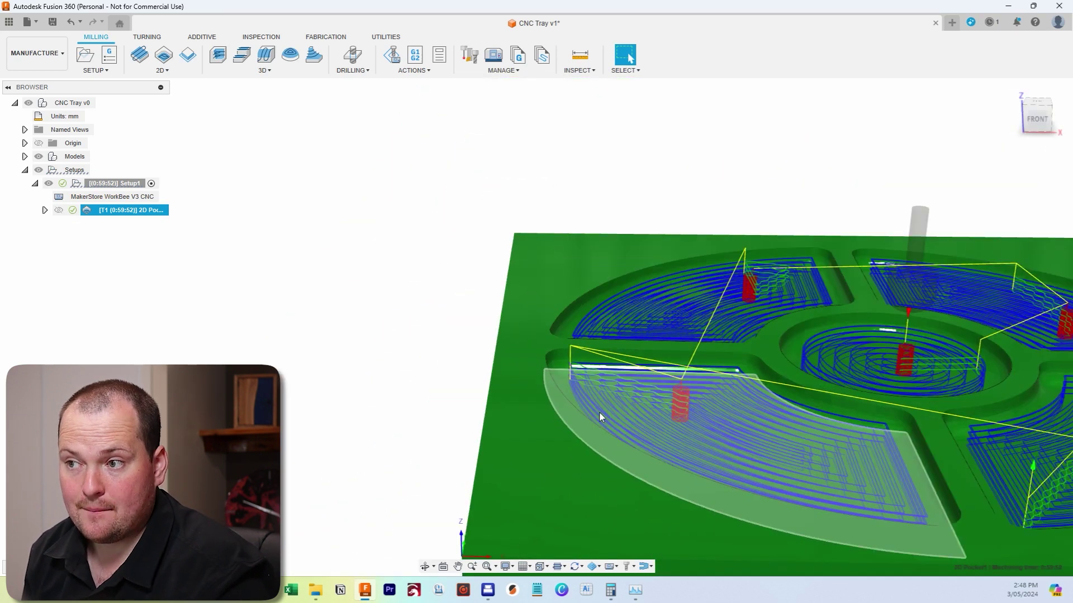
pyautogui.scroll(-1, 597, 420)
pyautogui.scroll(-3, 593, 423)
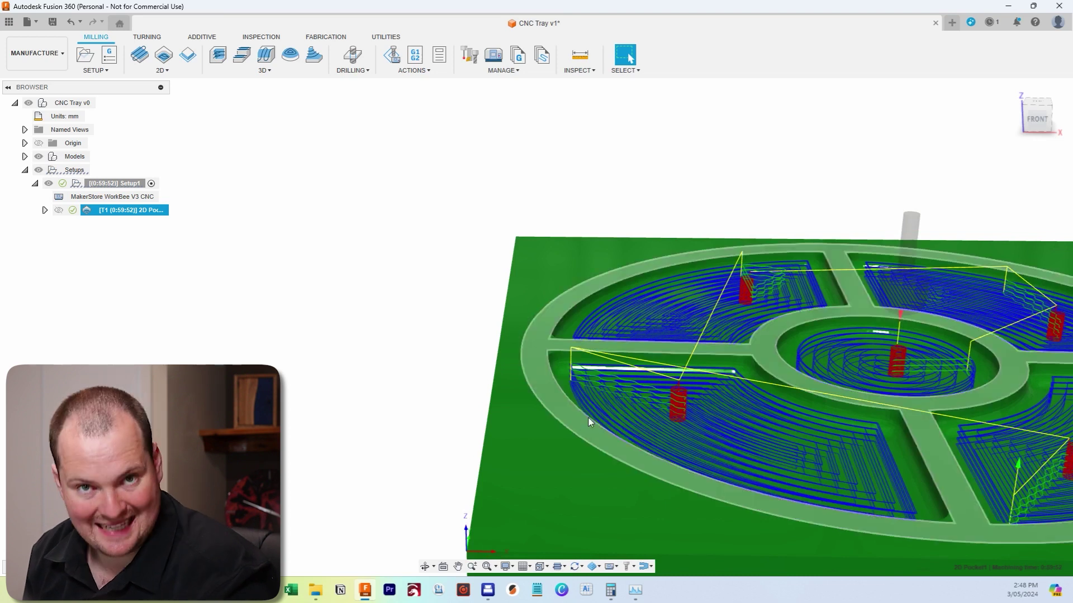
pyautogui.scroll(-2, 639, 464)
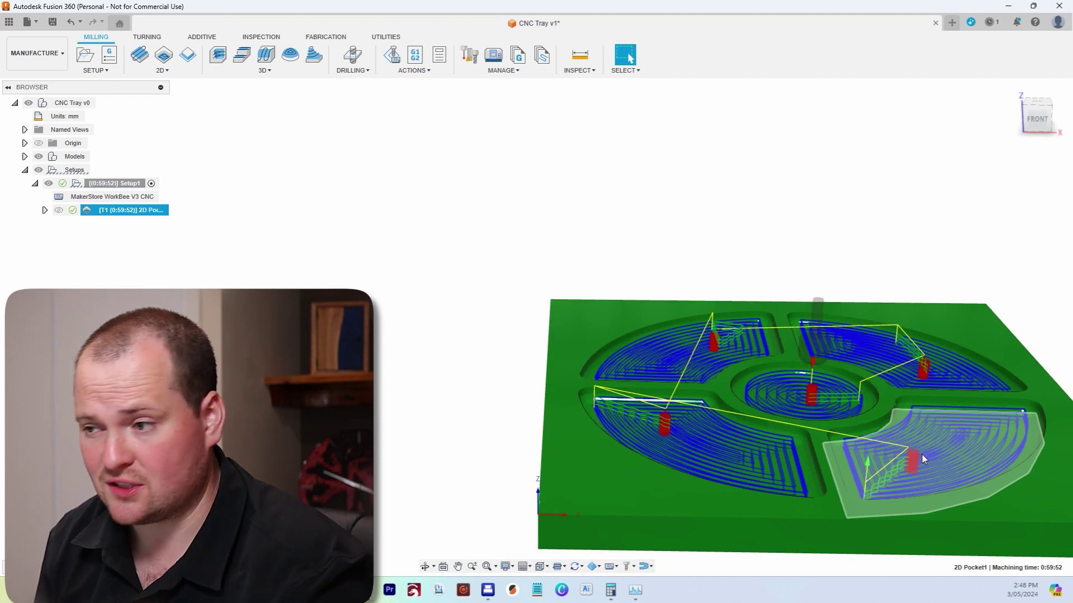
pyautogui.scroll(5, 922, 455)
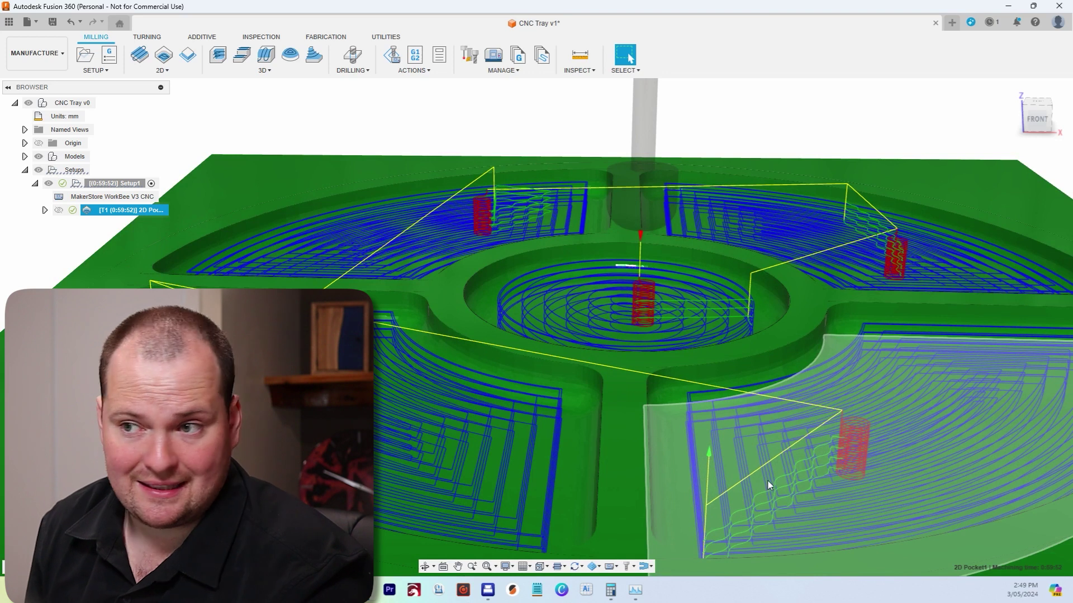
pyautogui.scroll(-5, 768, 481)
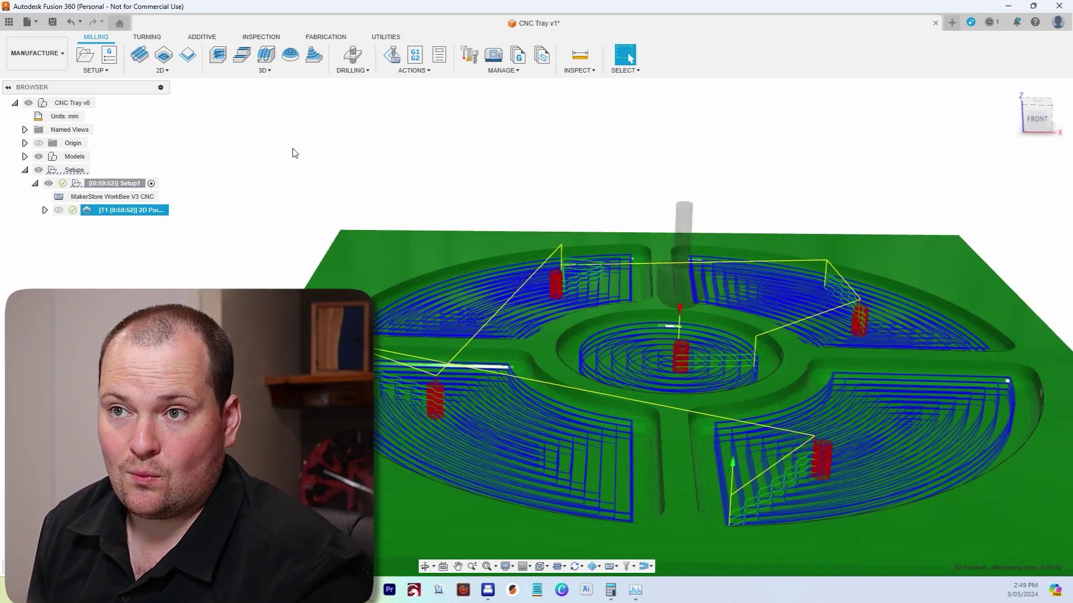
# Simulate the 2D Pocket toolpath and inspect the compartments being milled into the stock.
pyautogui.rightClick(117, 215)
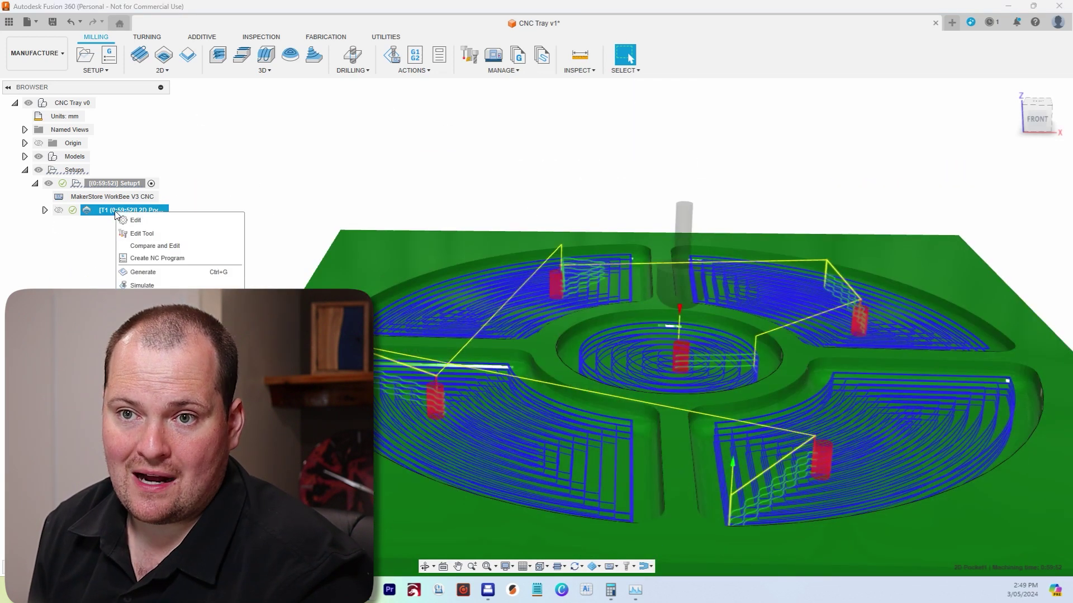
pyautogui.click(142, 285)
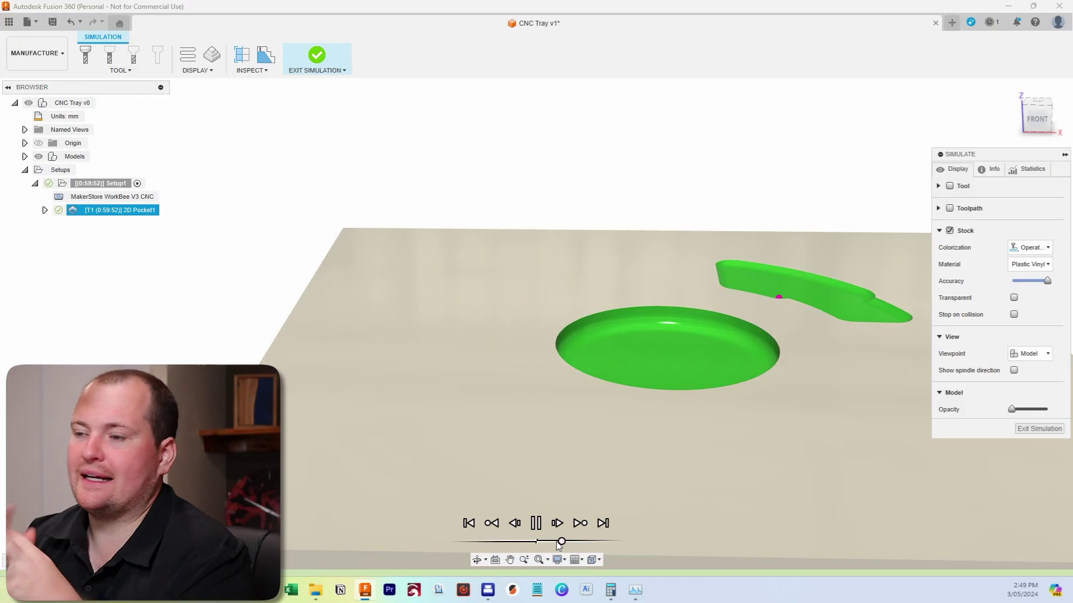
pyautogui.scroll(2, 867, 297)
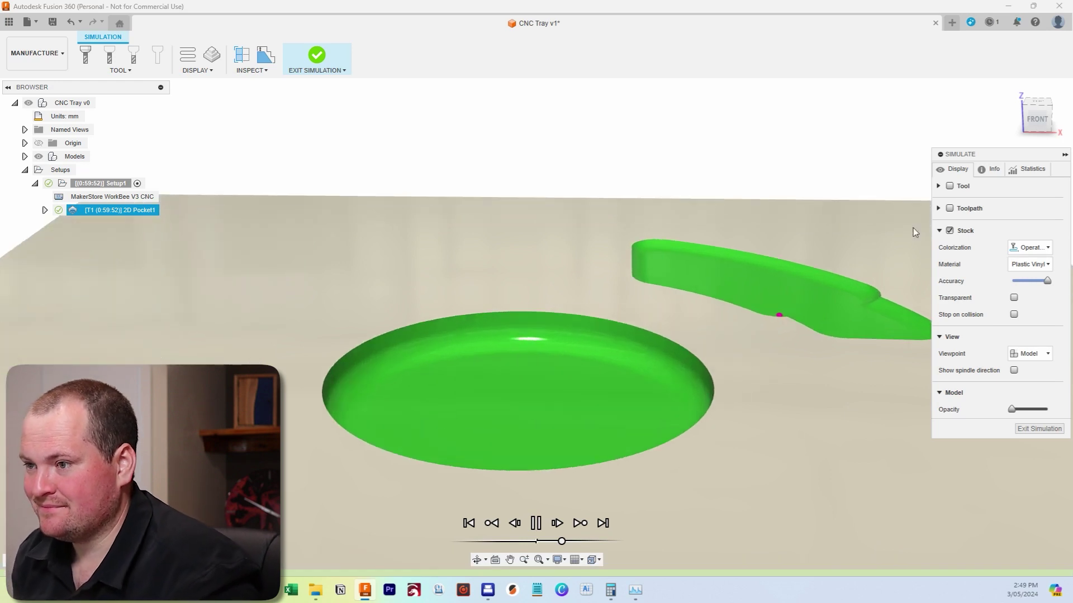
pyautogui.moveTo(1037, 132)
pyautogui.keyDown('shift'); pyautogui.mouseDown(button='middle')
pyautogui.moveTo(9, 146)
pyautogui.moveTo(89, 150)
pyautogui.moveTo(571, 545)
pyautogui.mouseUp(button='middle'); pyautogui.keyUp('shift')
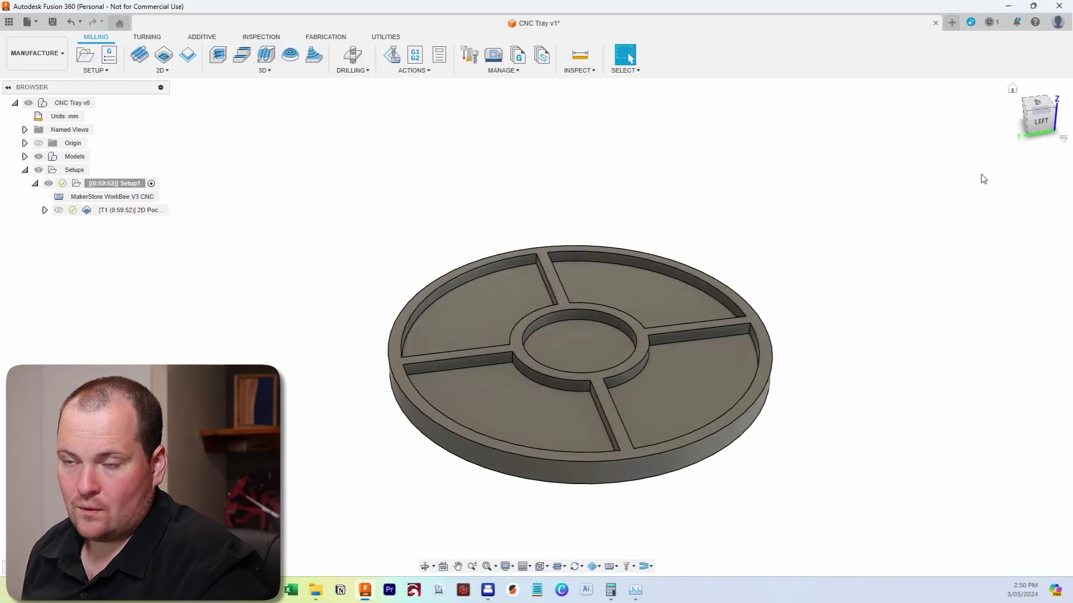
# Start a 2D Contour operation with tool #3, the Ø6.35mm triple-flute down cut spiral bit from the Torquata library.
pyautogui.click(160, 71)
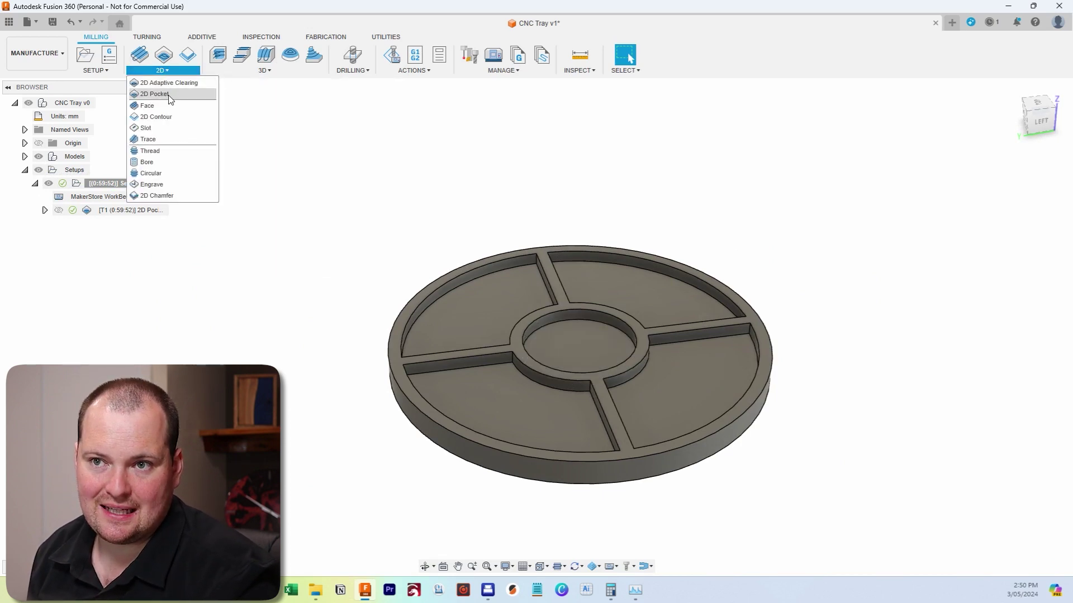
pyautogui.click(173, 118)
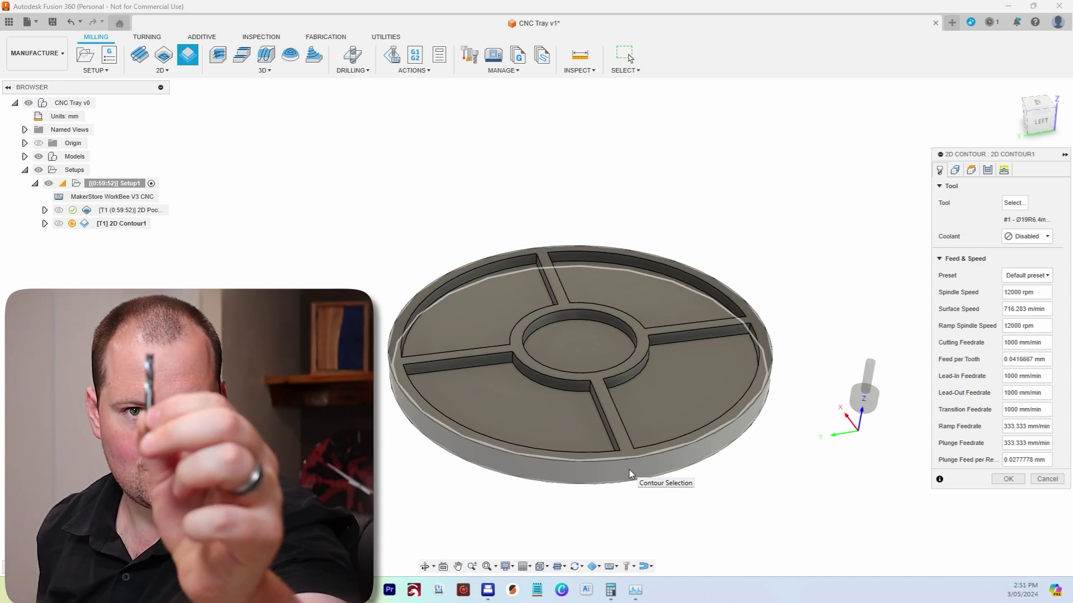
pyautogui.click(1010, 218)
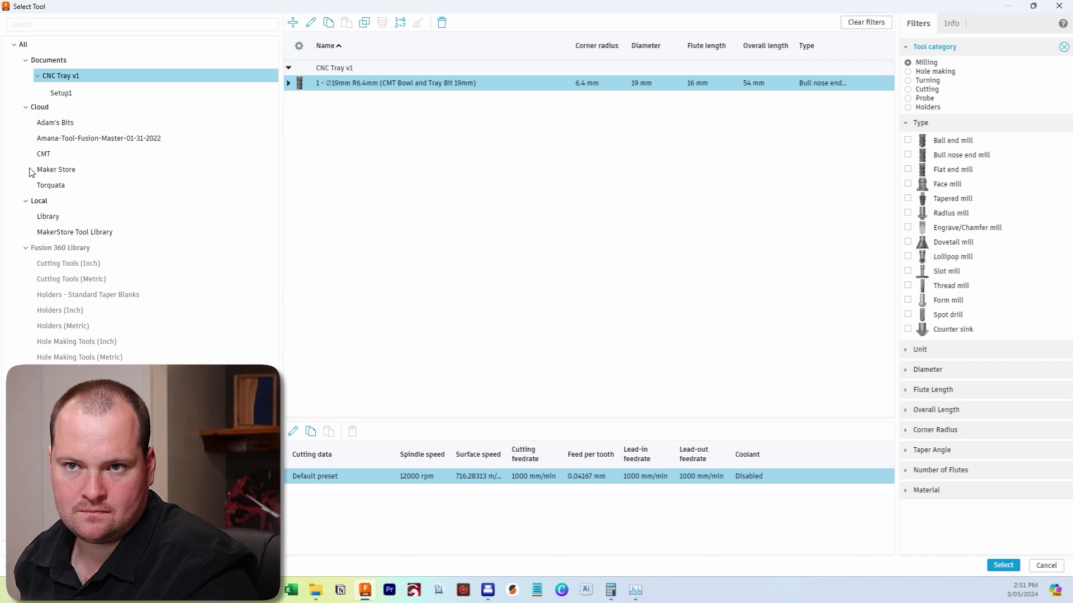
pyautogui.click(49, 187)
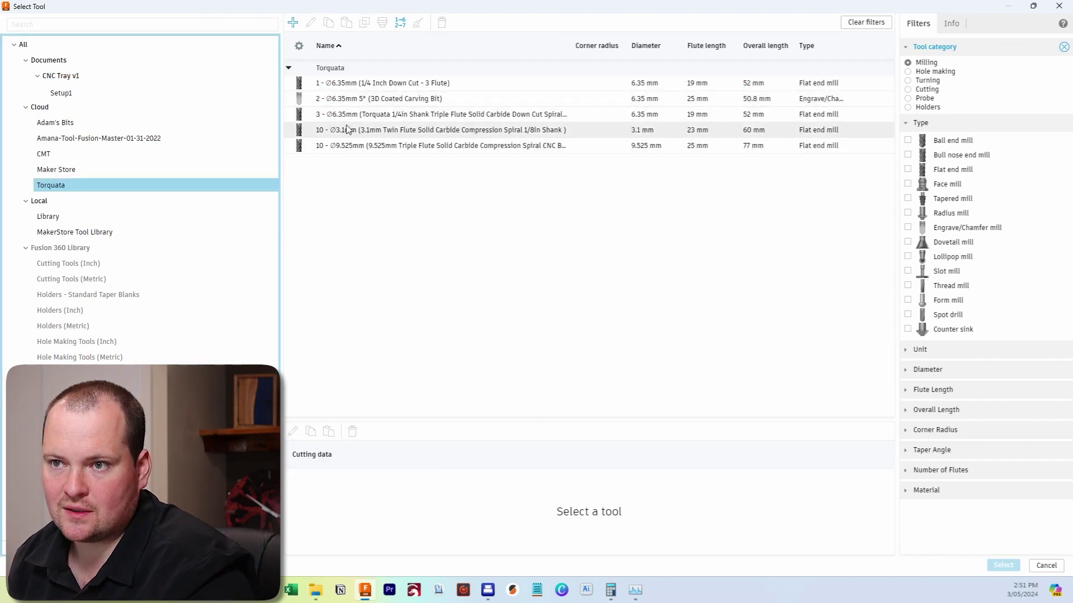
pyautogui.click(414, 121)
pyautogui.doubleClick(414, 121)
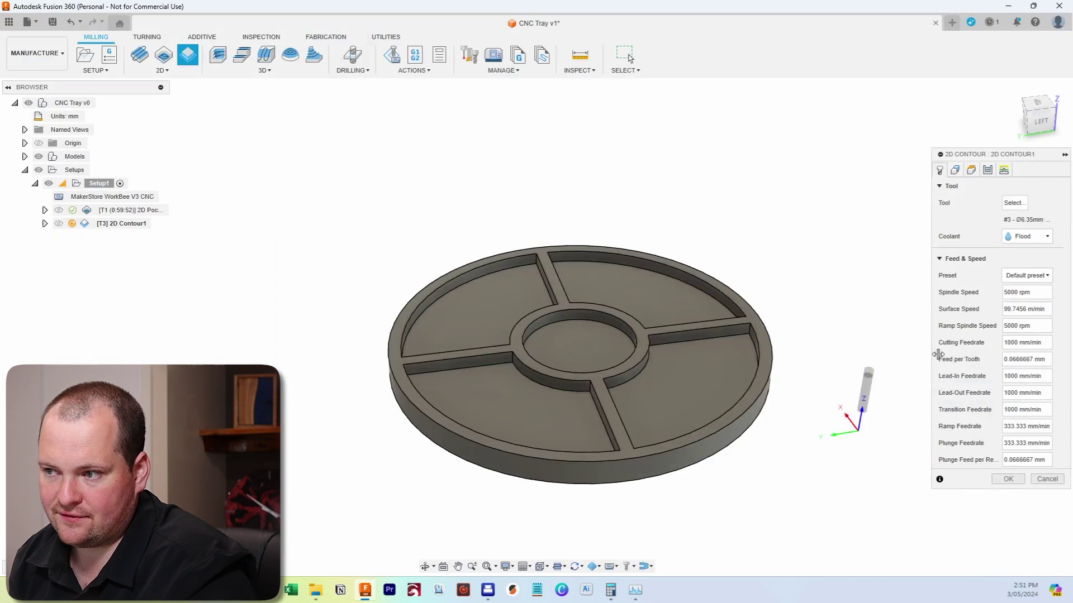
# Select the tray's lower outer edge as the contour and set its bottom height offset to -1 mm from the selected contour.
pyautogui.click(954, 170)
pyautogui.click(722, 456)
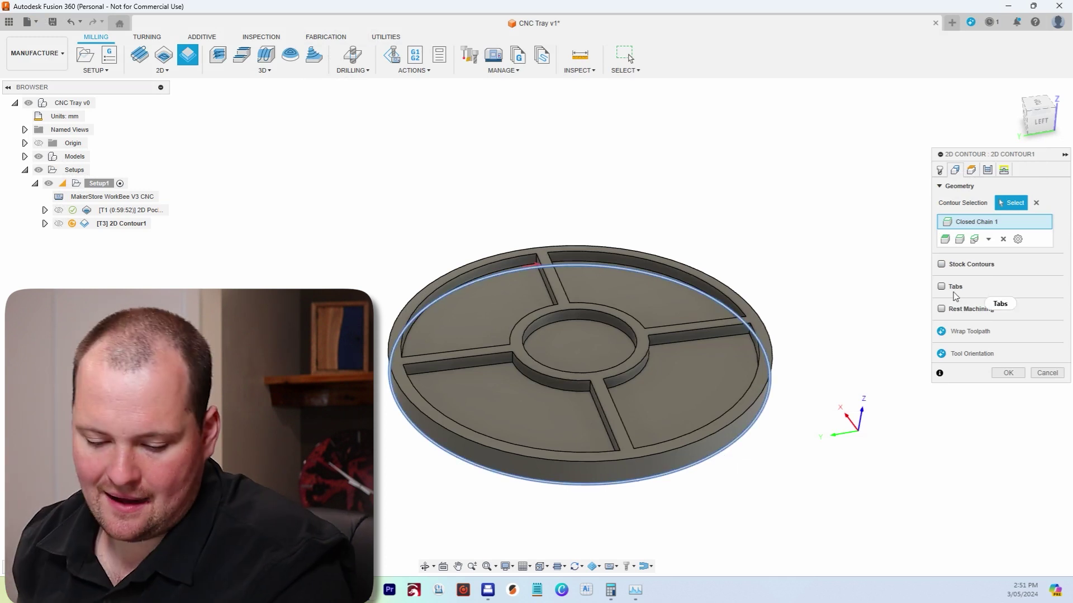
pyautogui.moveTo(954, 295)
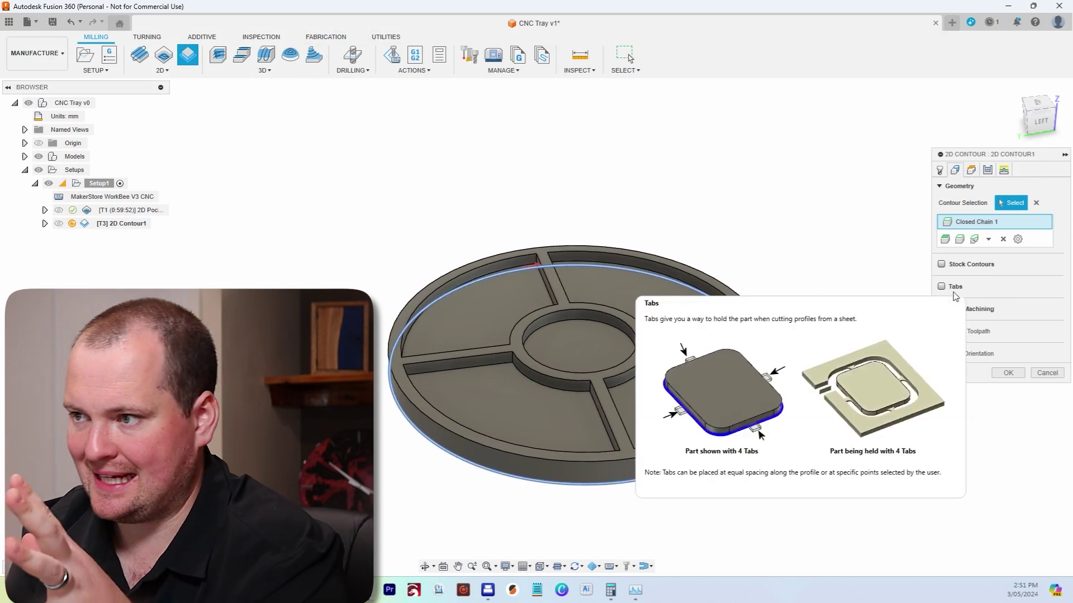
pyautogui.moveTo(978, 312)
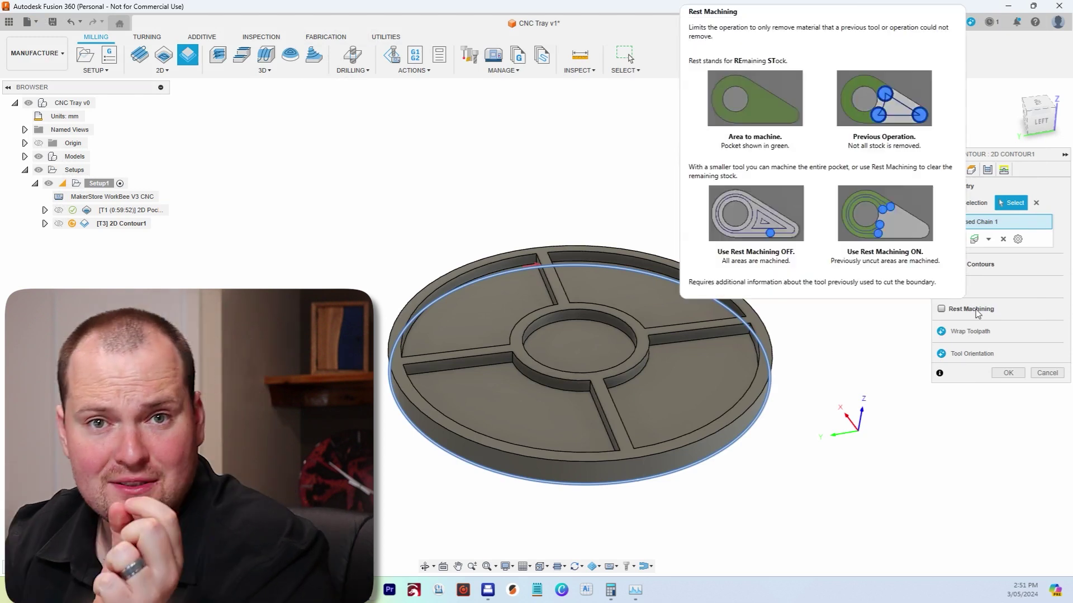
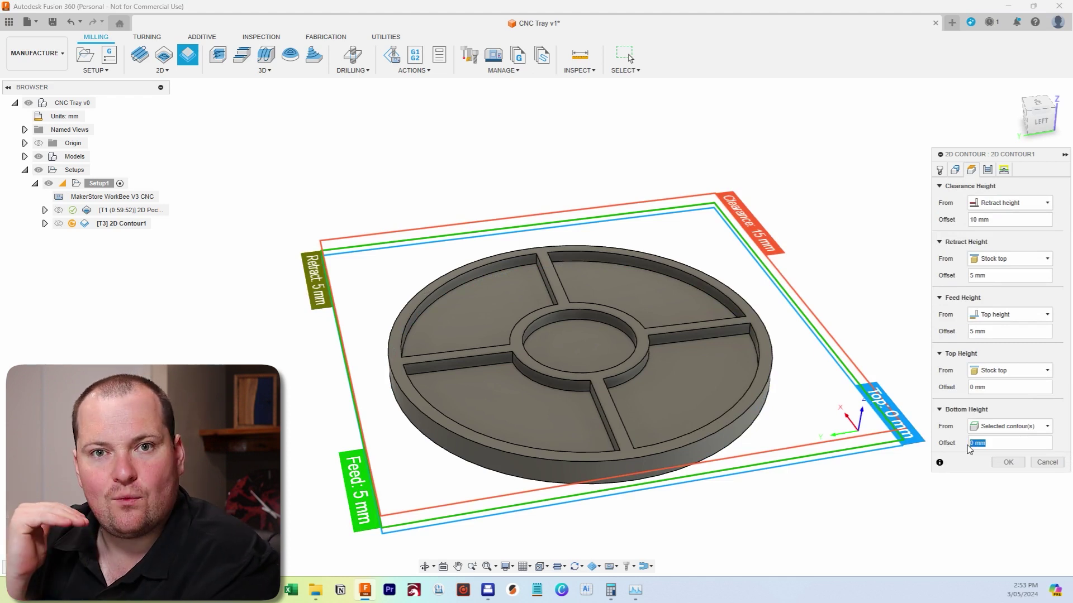
pyautogui.write('-1')
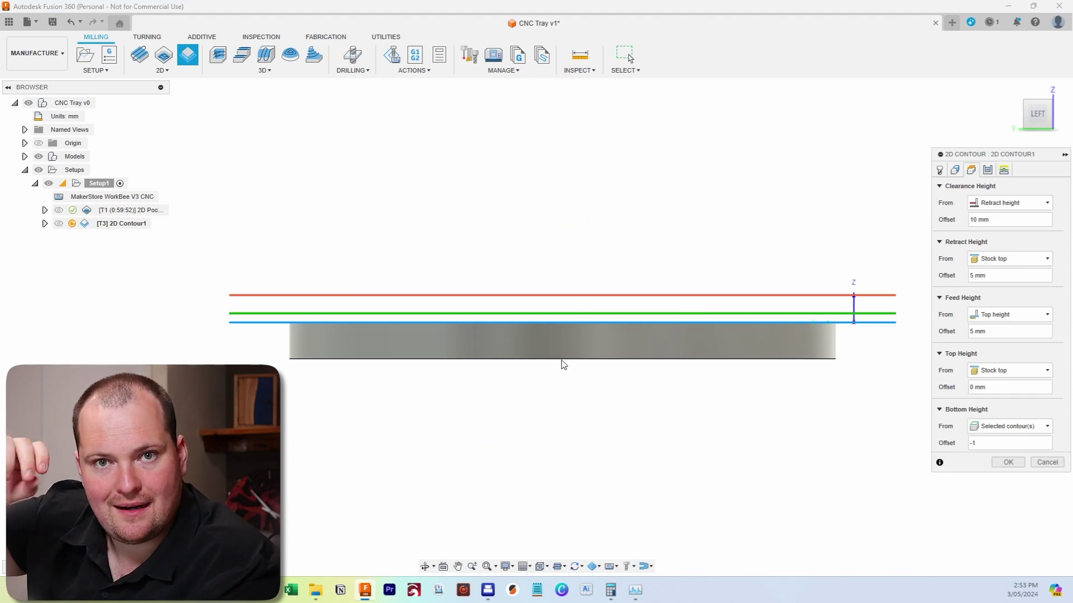
# Enable multiple depths for the contour with a maximum roughing stepdown of 4 mm and generate its toolpath.
pyautogui.click(987, 170)
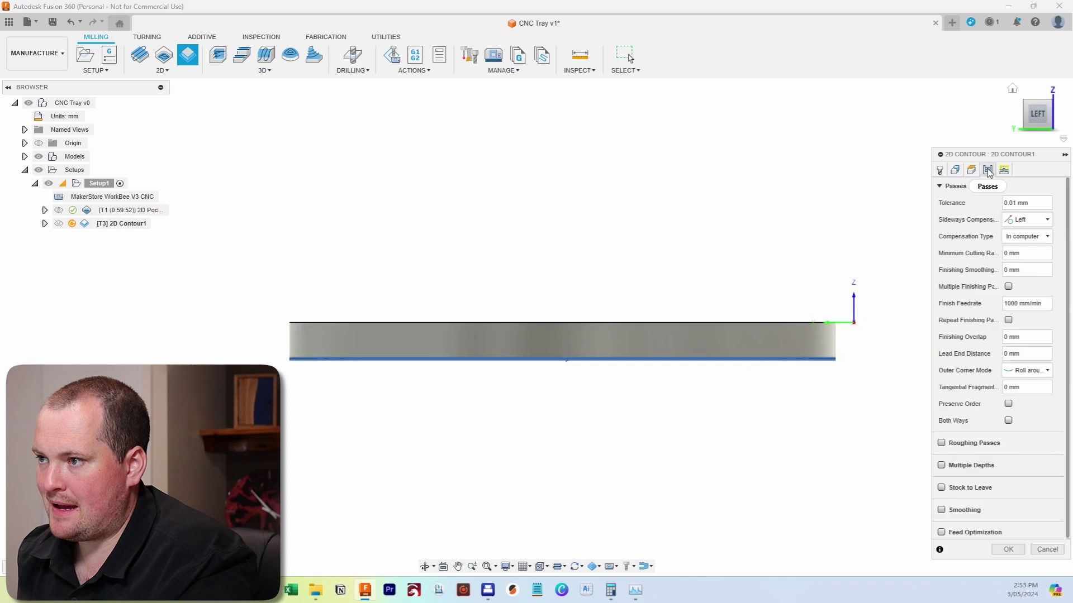
pyautogui.click(951, 467)
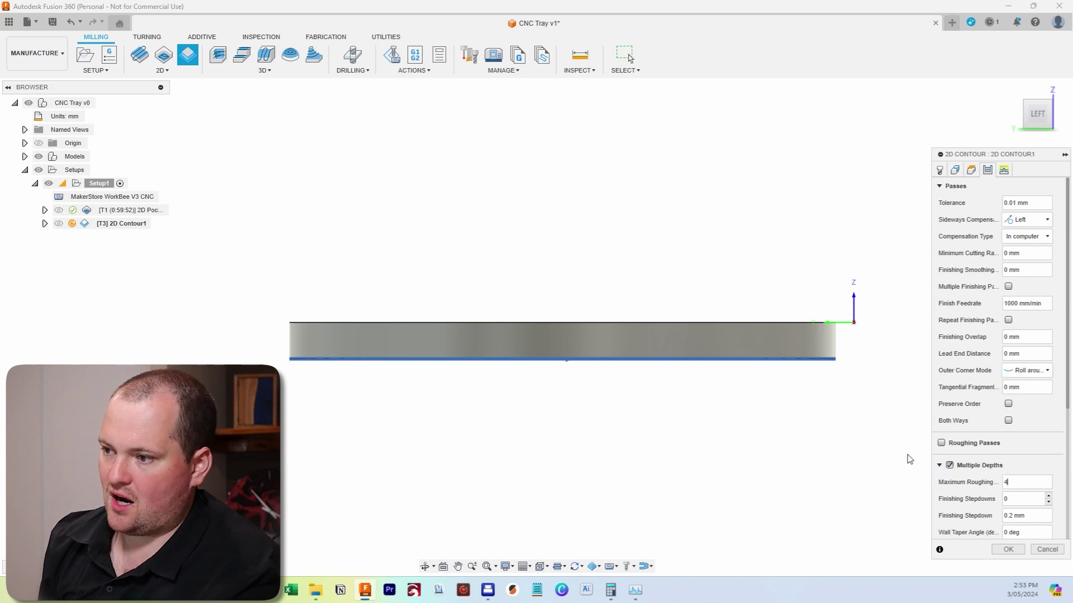
pyautogui.scroll(-1, 970, 508)
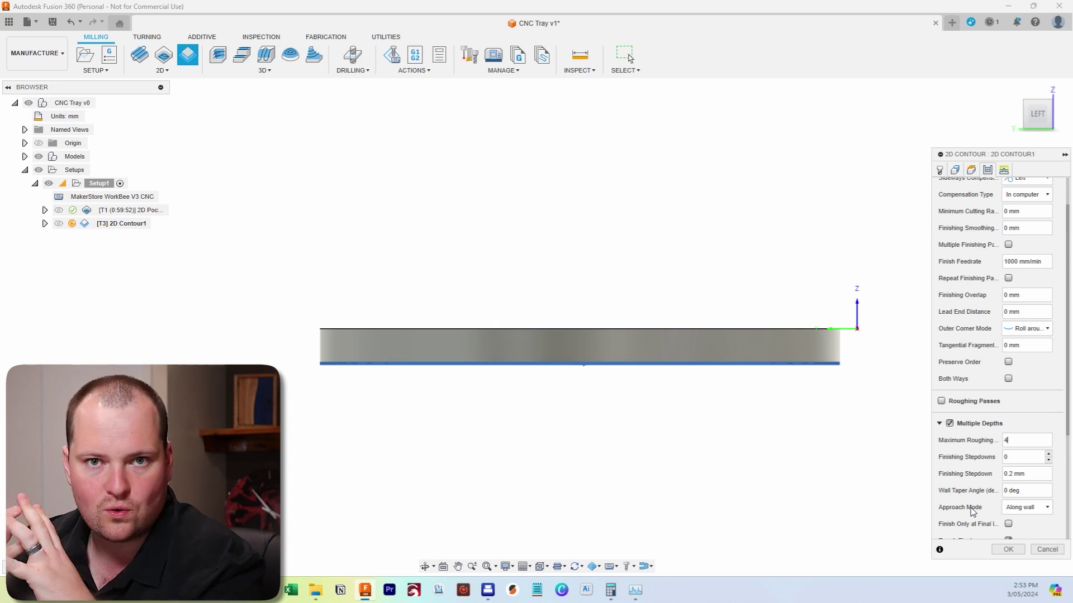
pyautogui.click(1008, 549)
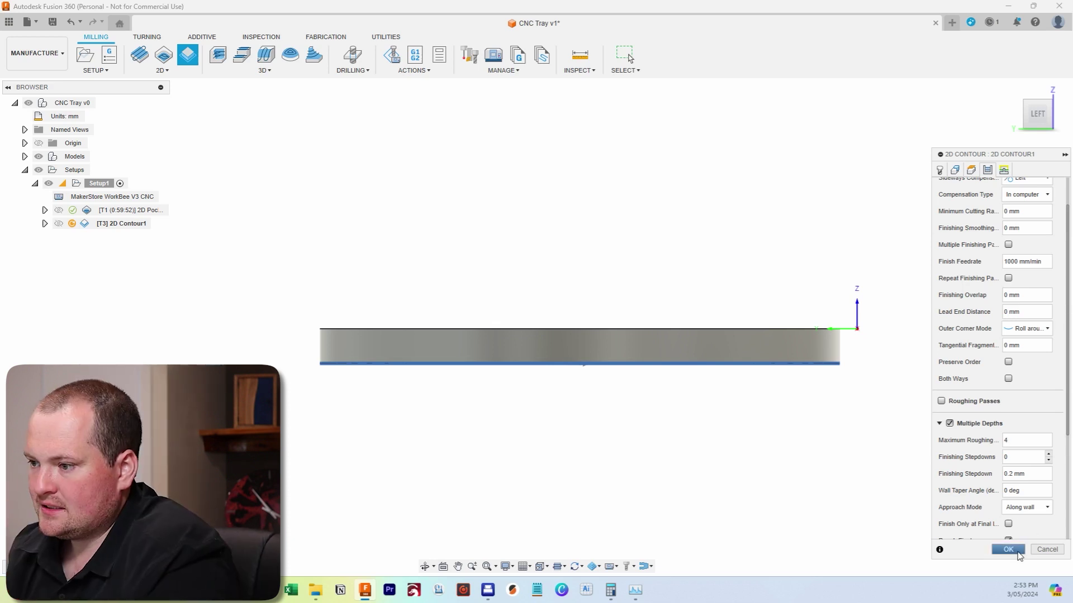
pyautogui.click(605, 313)
# Edit the 2D Contour to a bottom height offset of 1 mm and inspect the regenerated cut around the tray's outer edge.
pyautogui.rightClick(119, 226)
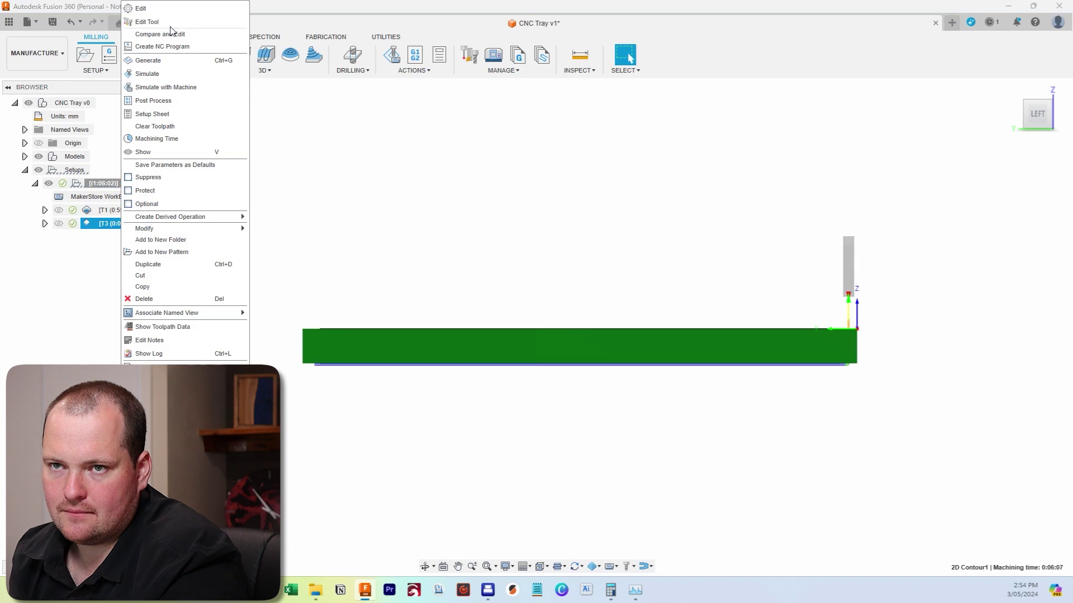
pyautogui.click(140, 8)
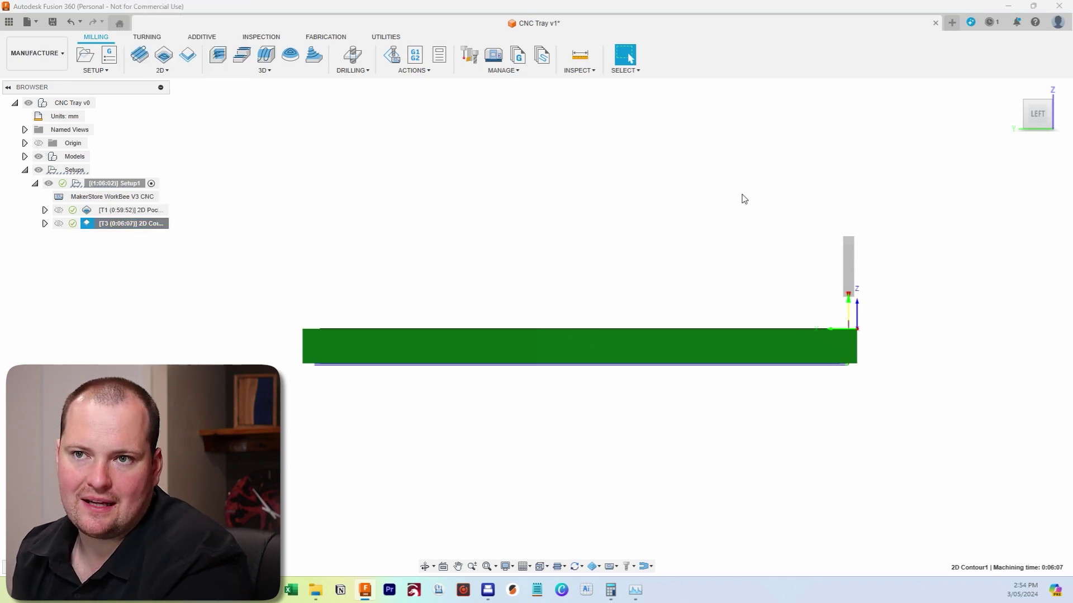
pyautogui.click(954, 171)
pyautogui.click(971, 171)
pyautogui.click(989, 443)
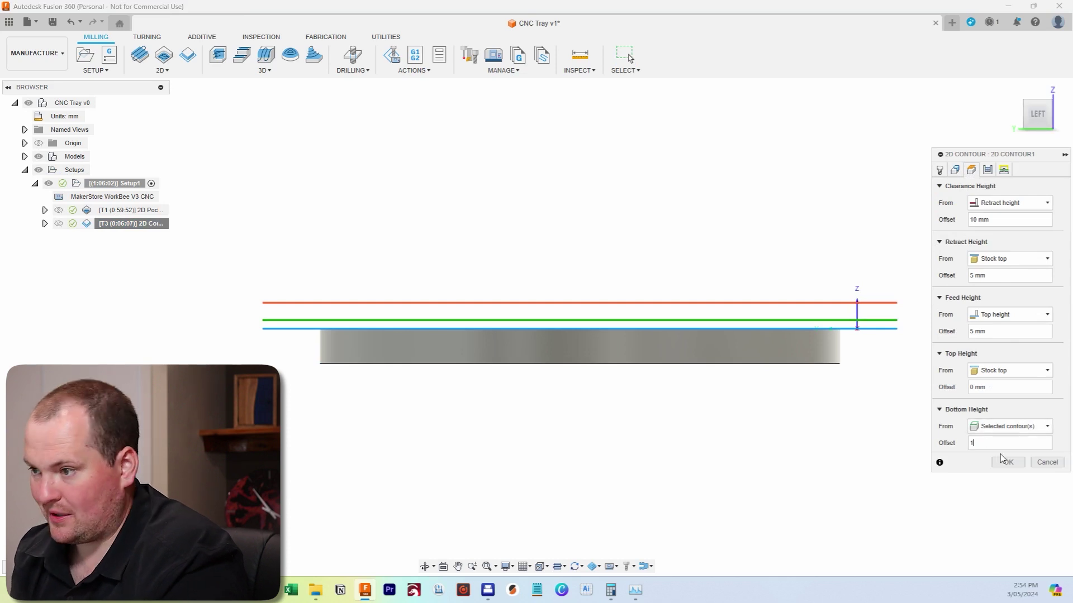
pyautogui.click(1008, 462)
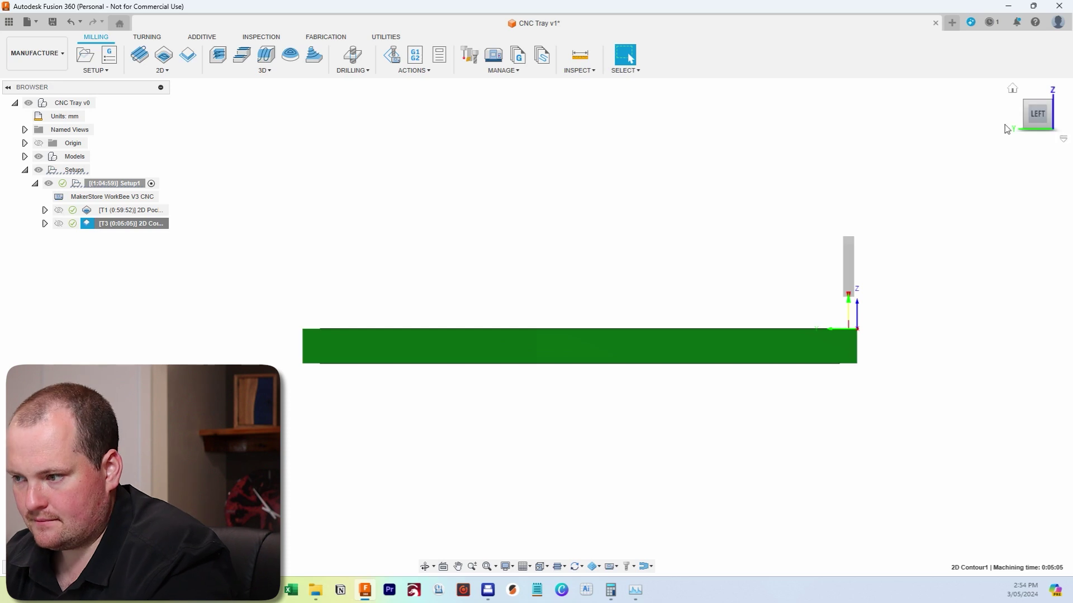
pyautogui.keyDown('shift'); pyautogui.moveTo(1008, 143); pyautogui.dragTo(840, 451, button='middle'); pyautogui.keyUp('shift')
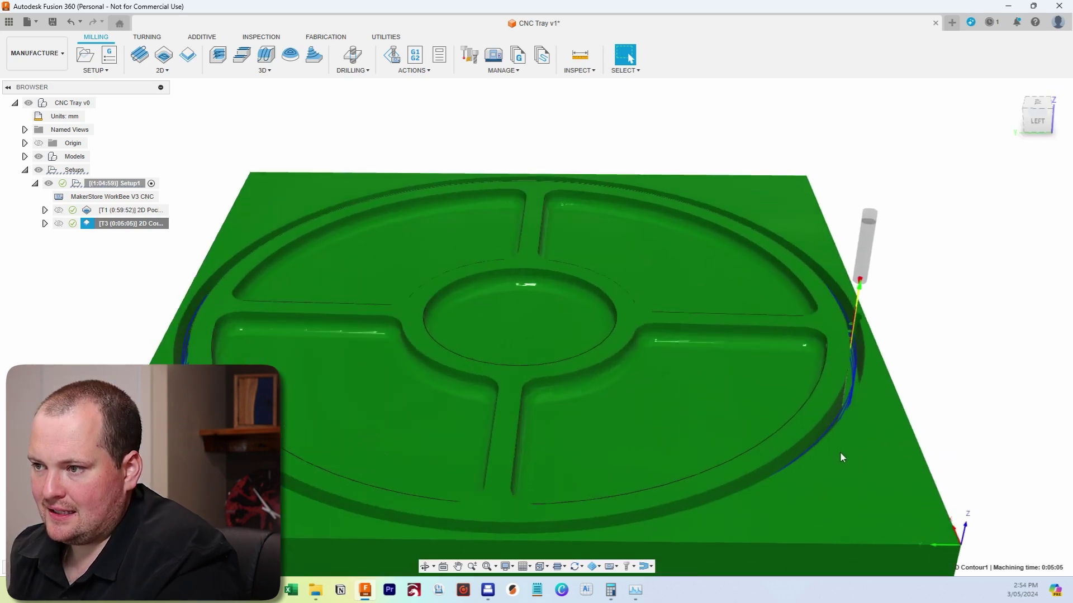
pyautogui.scroll(6, 844, 436)
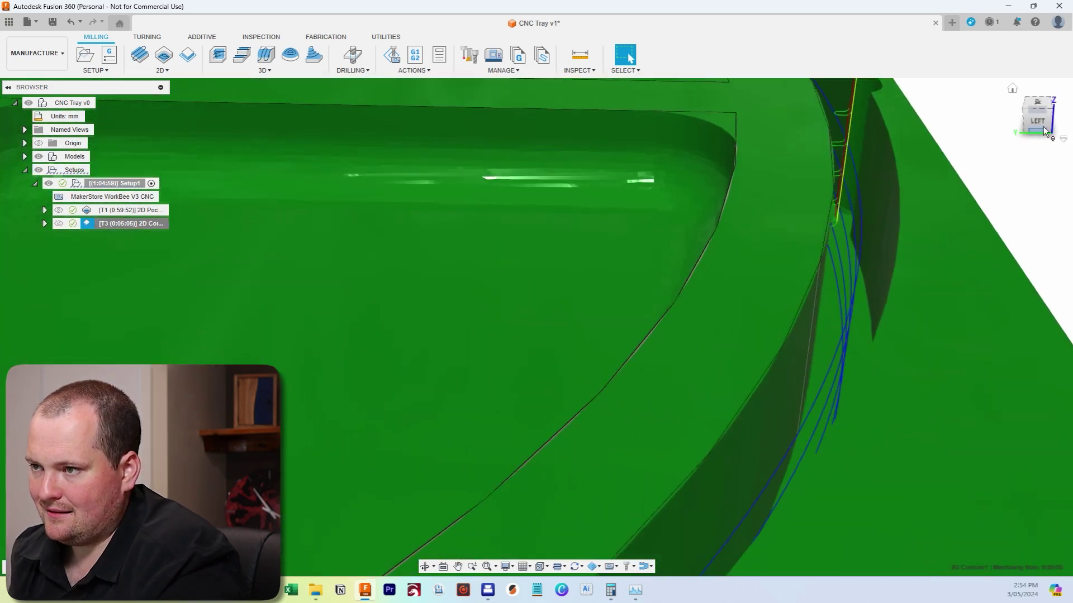
# Post-process the 2D Pocket toolpath as an NC program named "Test Tray - Torquata Bowl and Tray".
pyautogui.click(1043, 127)
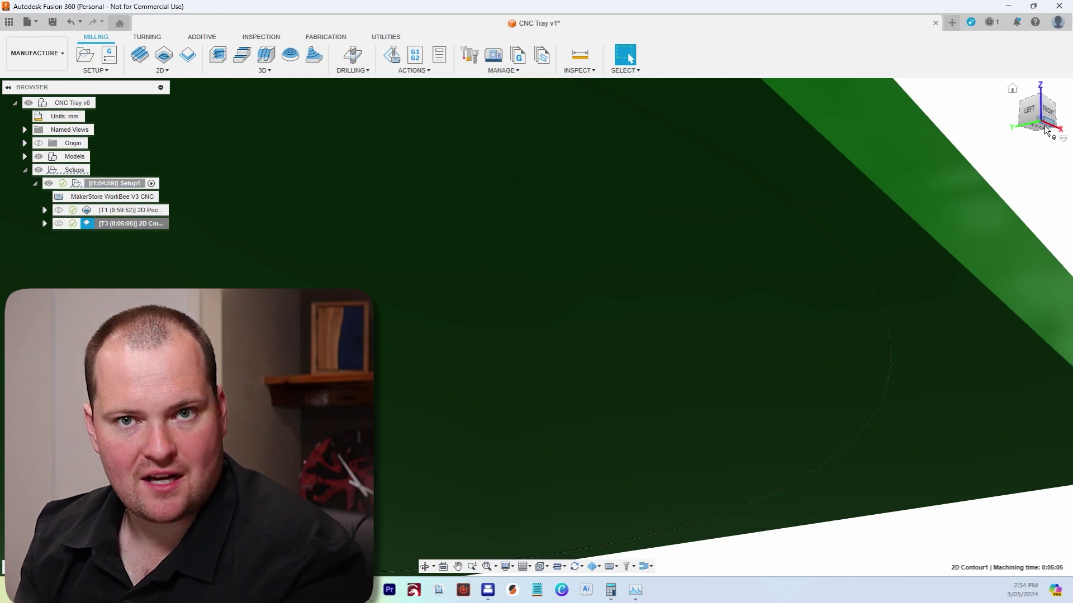
pyautogui.moveTo(1046, 130)
pyautogui.keyDown('shift'); pyautogui.mouseDown(button='middle')
pyautogui.moveTo(1051, 143)
pyautogui.moveTo(1010, 146)
pyautogui.moveTo(851, 252)
pyautogui.mouseUp(button='middle'); pyautogui.keyUp('shift')
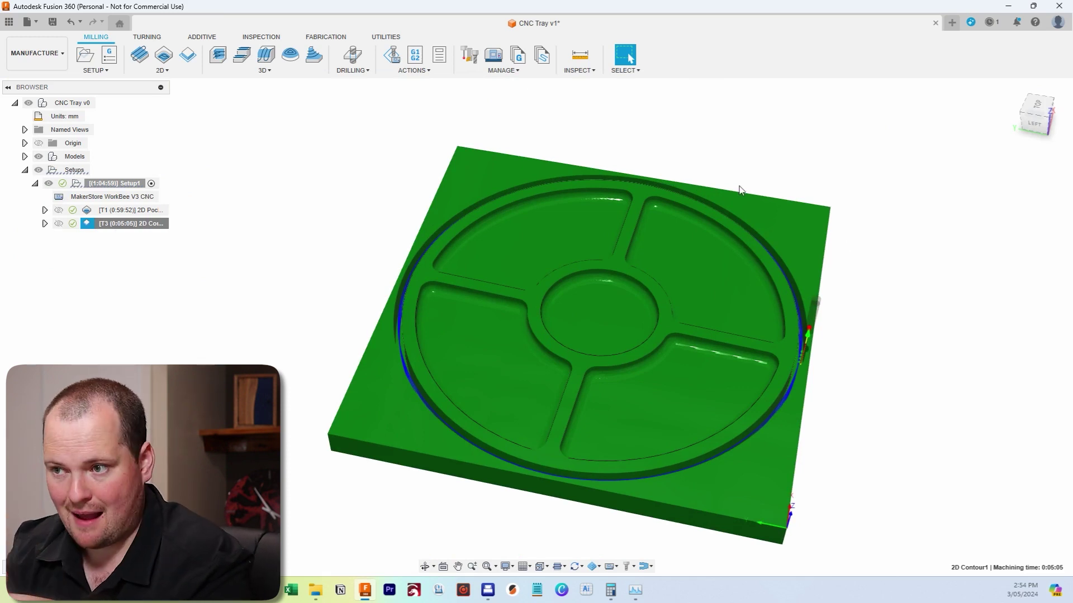
pyautogui.keyDown('shift'); pyautogui.moveTo(1045, 131); pyautogui.dragTo(1031, 173, button='middle'); pyautogui.keyUp('shift')
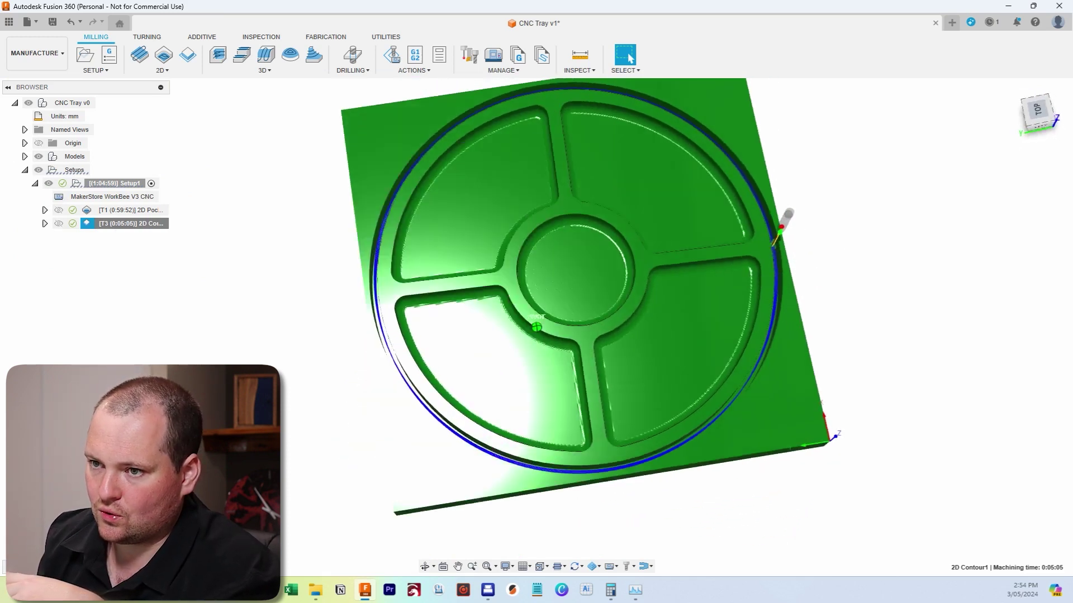
pyautogui.click(1018, 96)
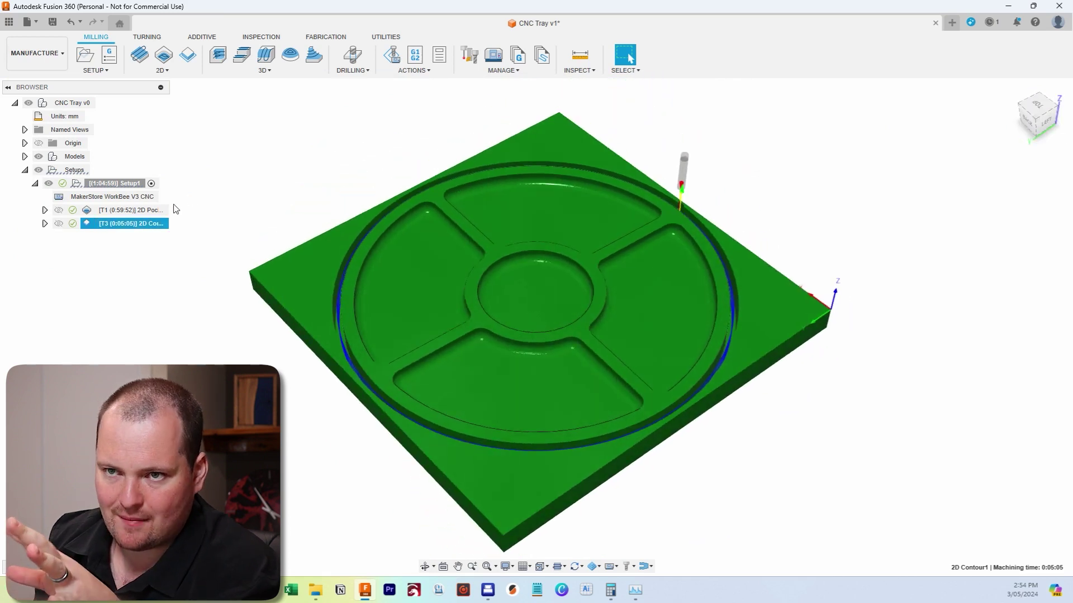
pyautogui.click(157, 210)
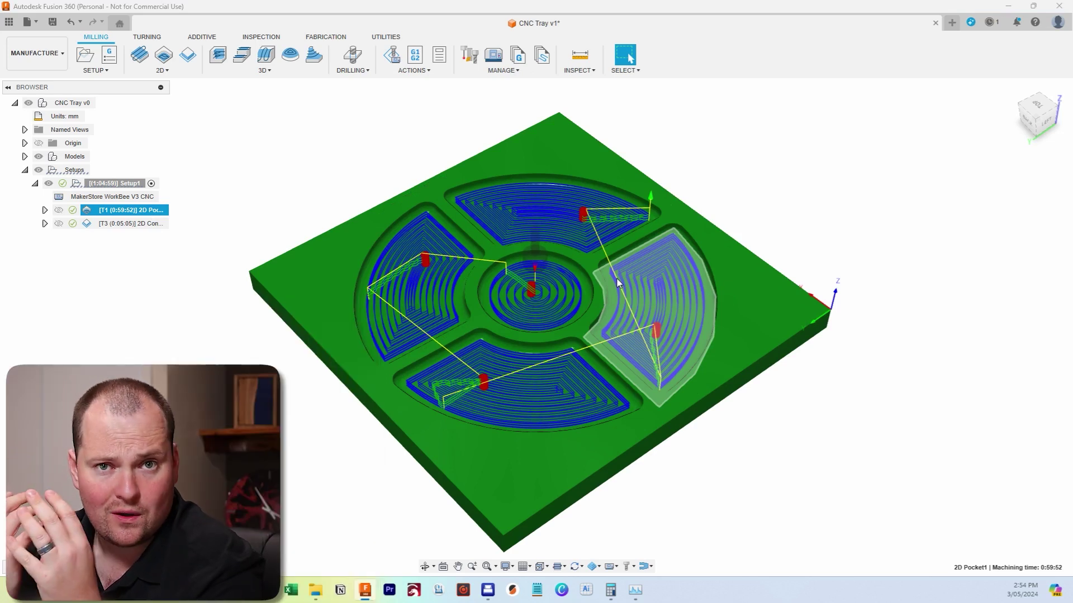
pyautogui.rightClick(115, 211)
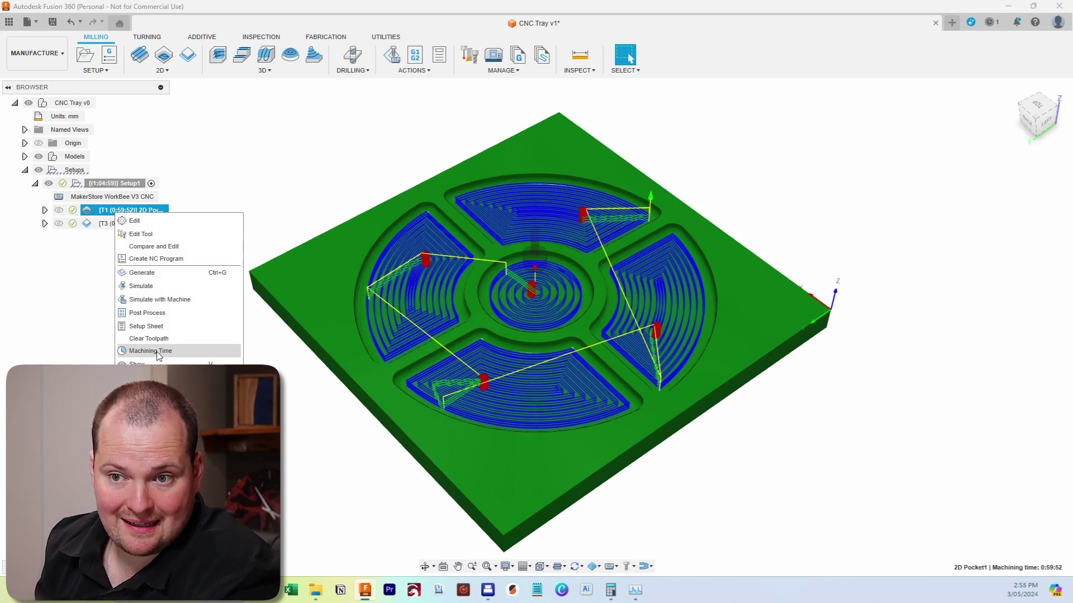
pyautogui.click(159, 314)
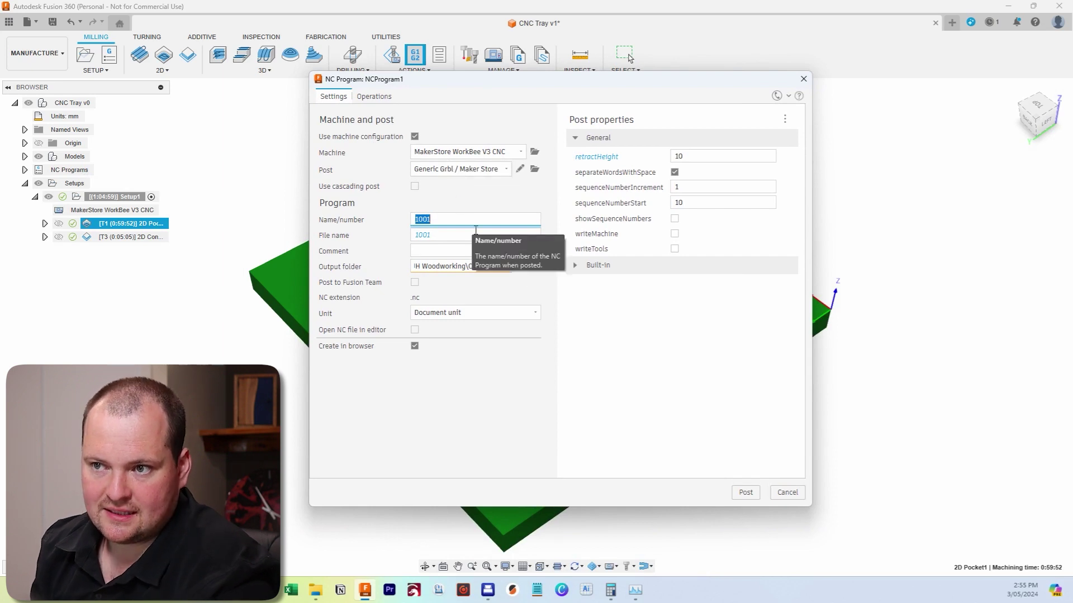
pyautogui.write('Test Tray ')
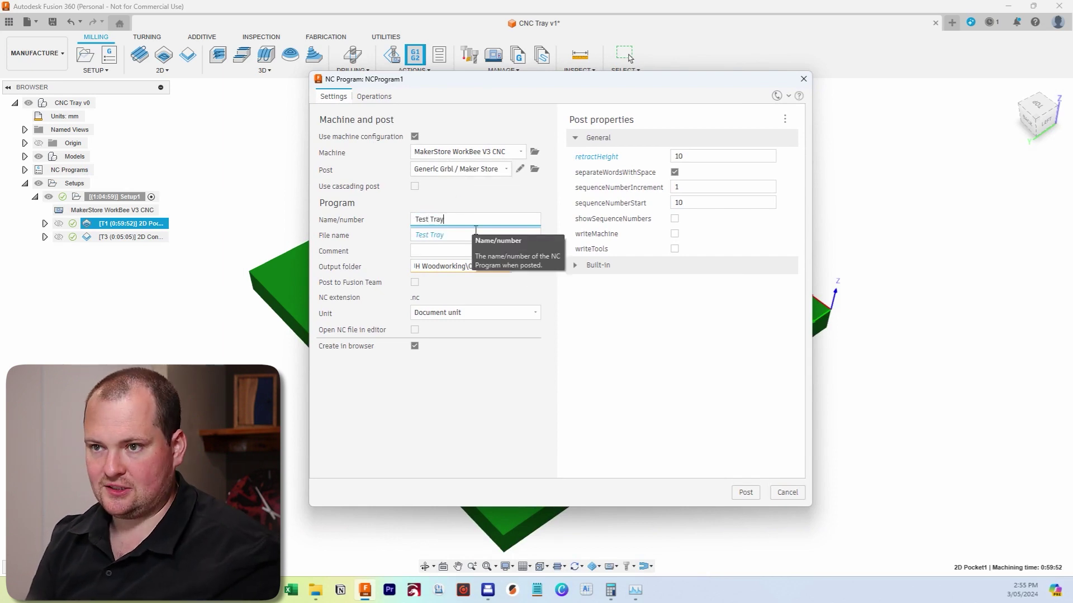
pyautogui.write('-')
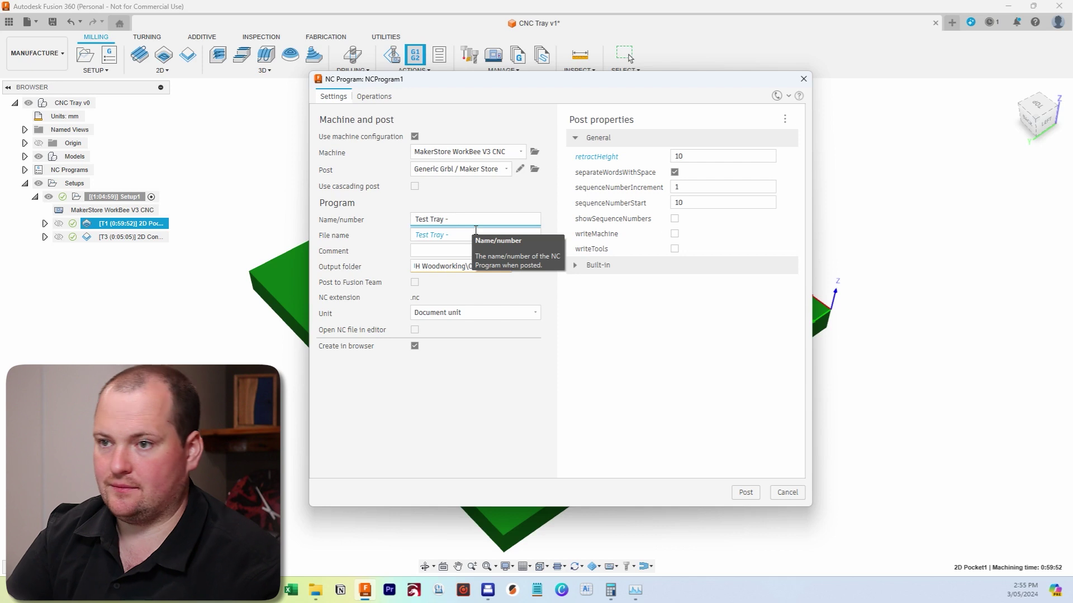
pyautogui.write('Torquata Bowl and Tray')
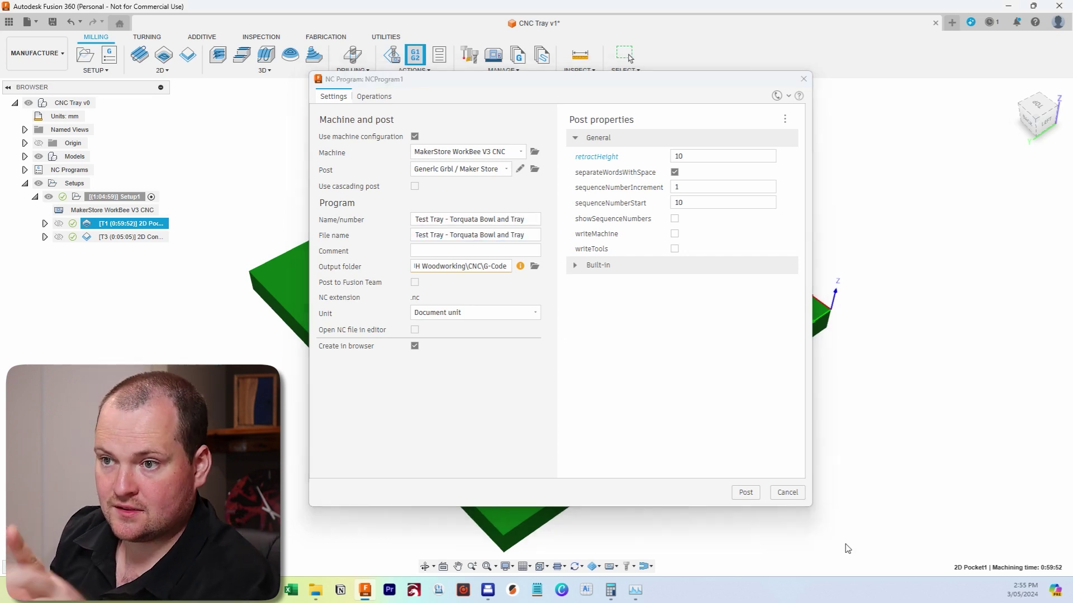
pyautogui.click(745, 493)
# Post-process the 2D Contour toolpath as an NC program named "Test CNC Tray - Torquata SCD 064 Q 3 F".
pyautogui.click(125, 239)
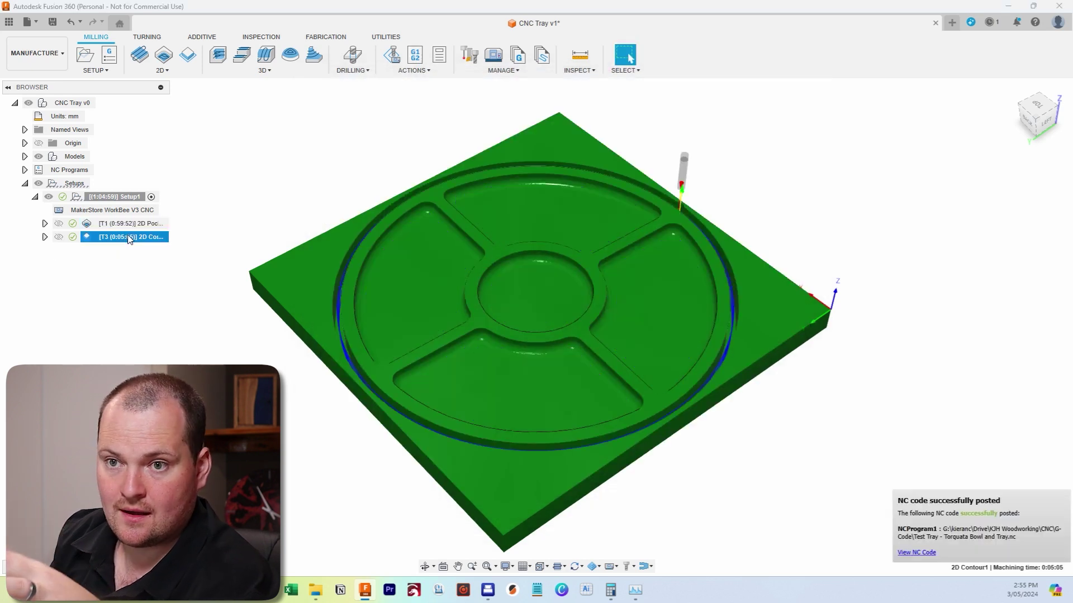
pyautogui.rightClick(130, 239)
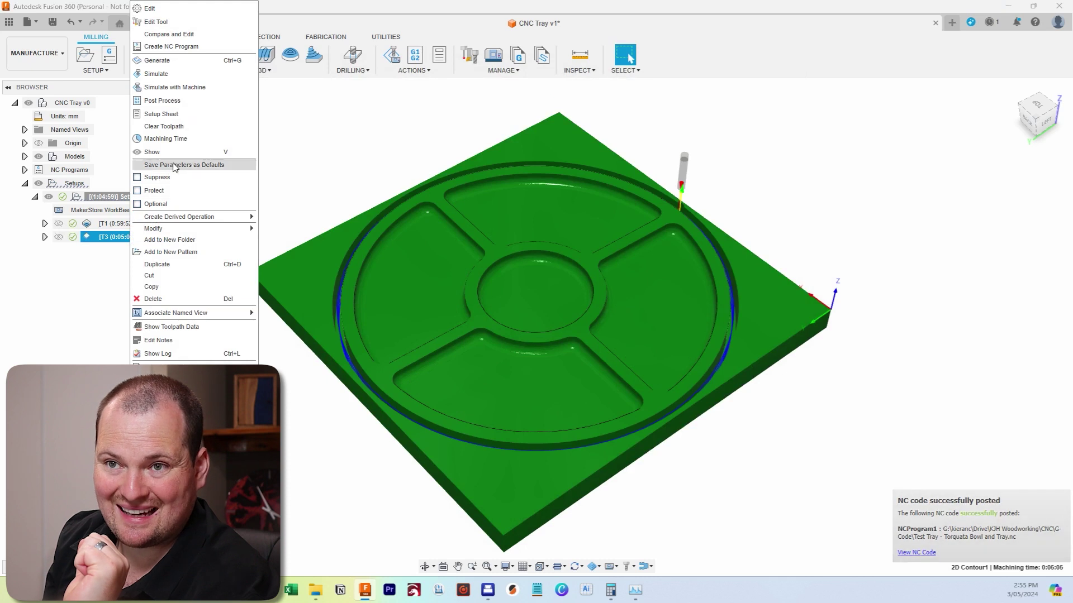
pyautogui.press('Escape')
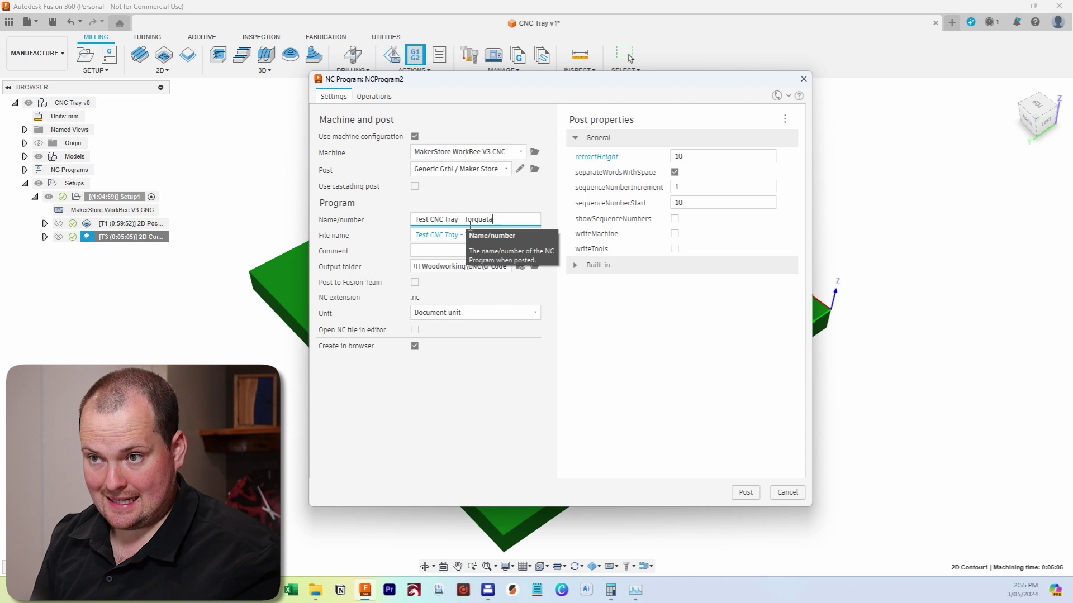
pyautogui.write('SCD 06')
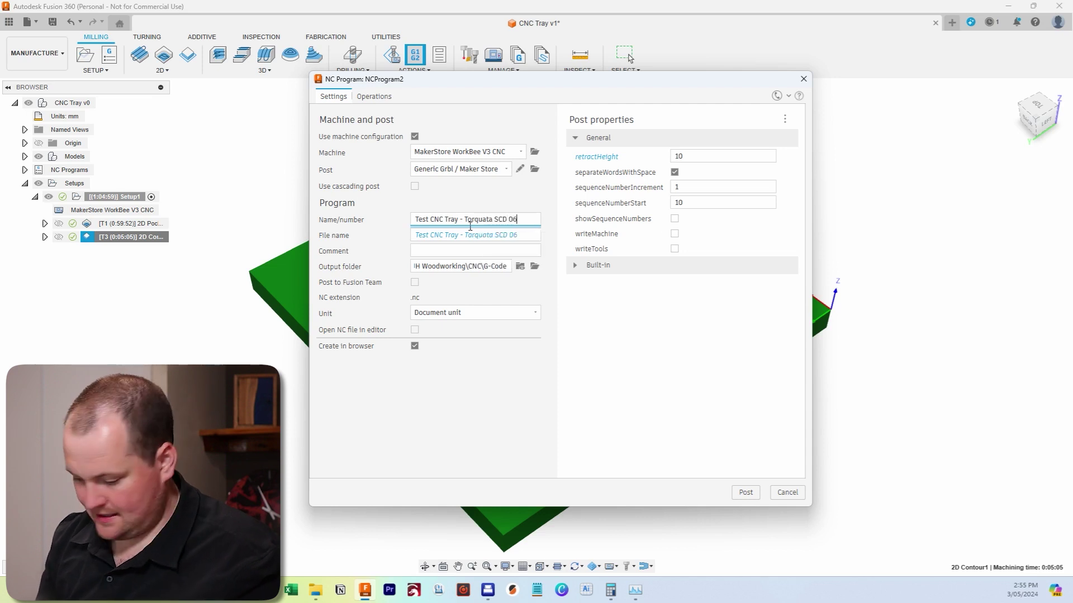
pyautogui.write('4 Q 3 F')
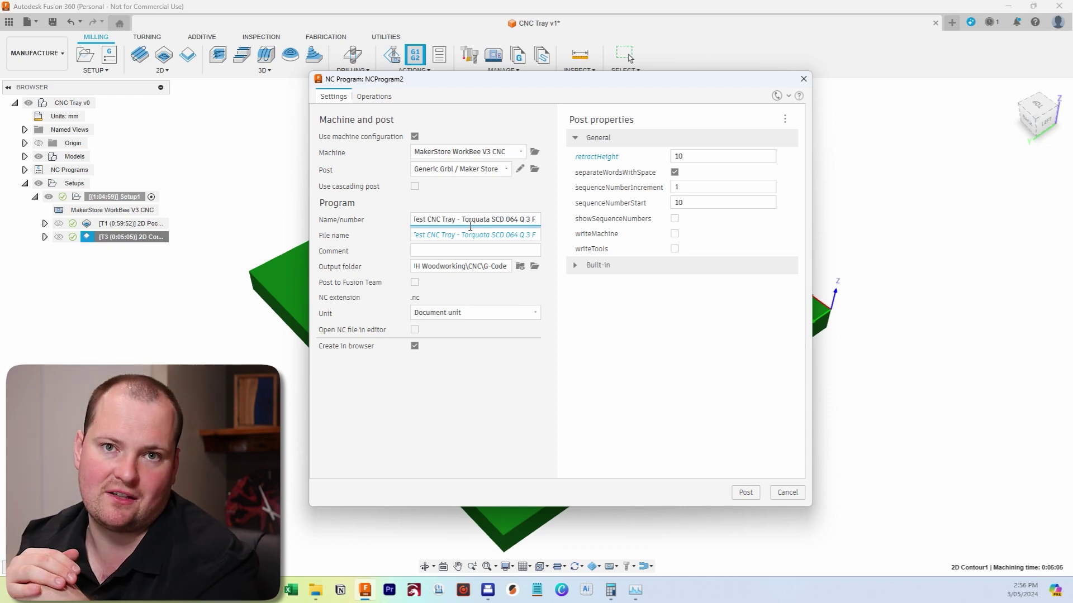
pyautogui.click(745, 492)
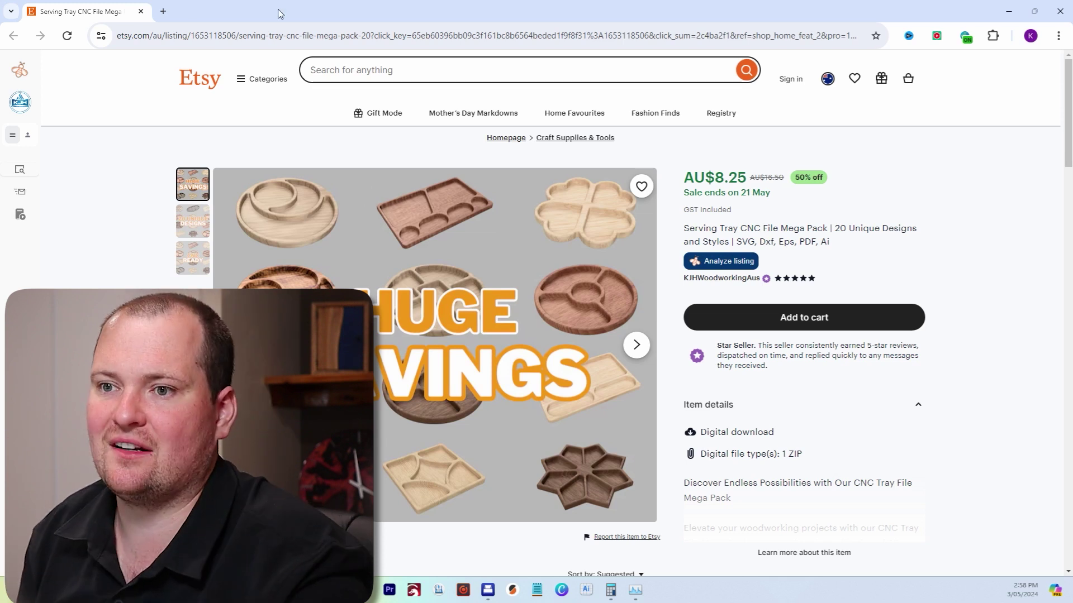
# Switch from the Etsy listing in the browser to Fusion 360 and create a new design.
pyautogui.moveTo(193, 4); pyautogui.dragTo(697, 274)
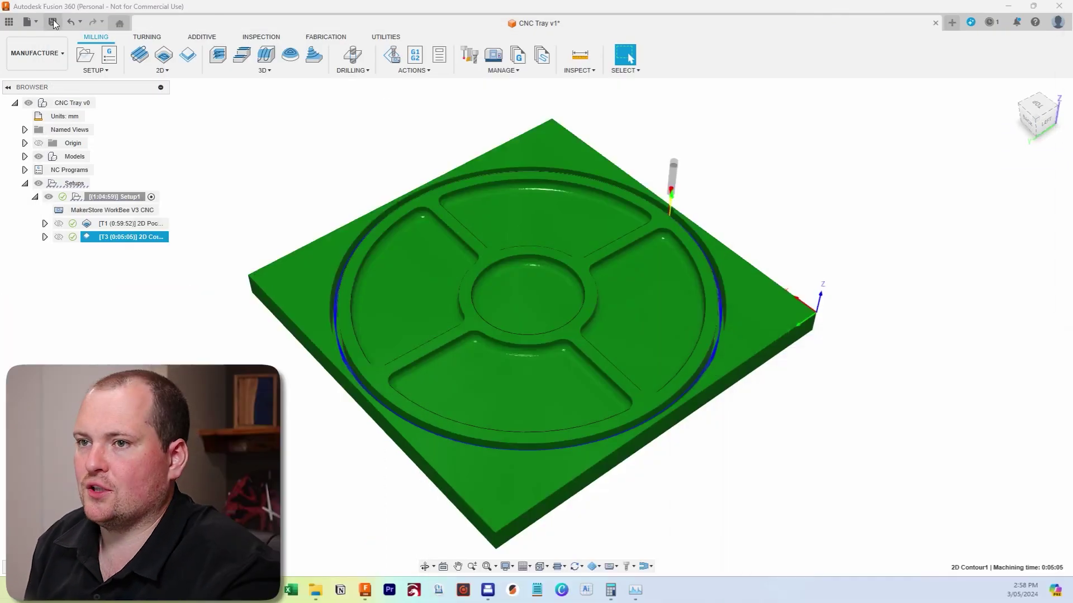
pyautogui.click(38, 24)
pyautogui.click(47, 38)
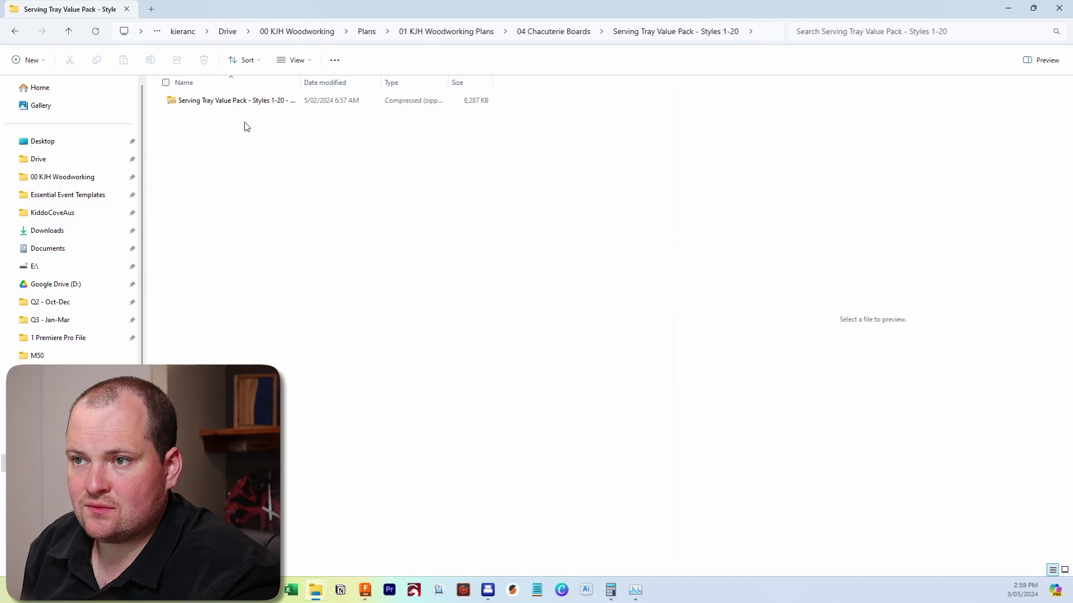
# In File Explorer, open the Serving Tray 05 Download Pack inside the value pack zip and check its PDF preview and DXF file.
pyautogui.doubleClick(213, 106)
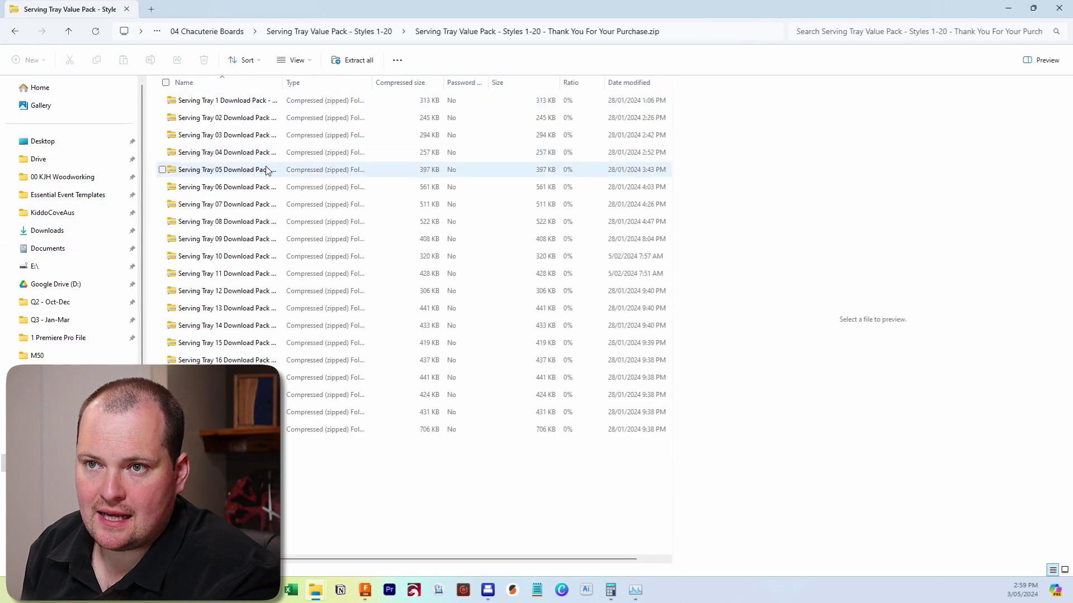
pyautogui.moveTo(284, 82); pyautogui.dragTo(455, 84)
pyautogui.doubleClick(247, 170)
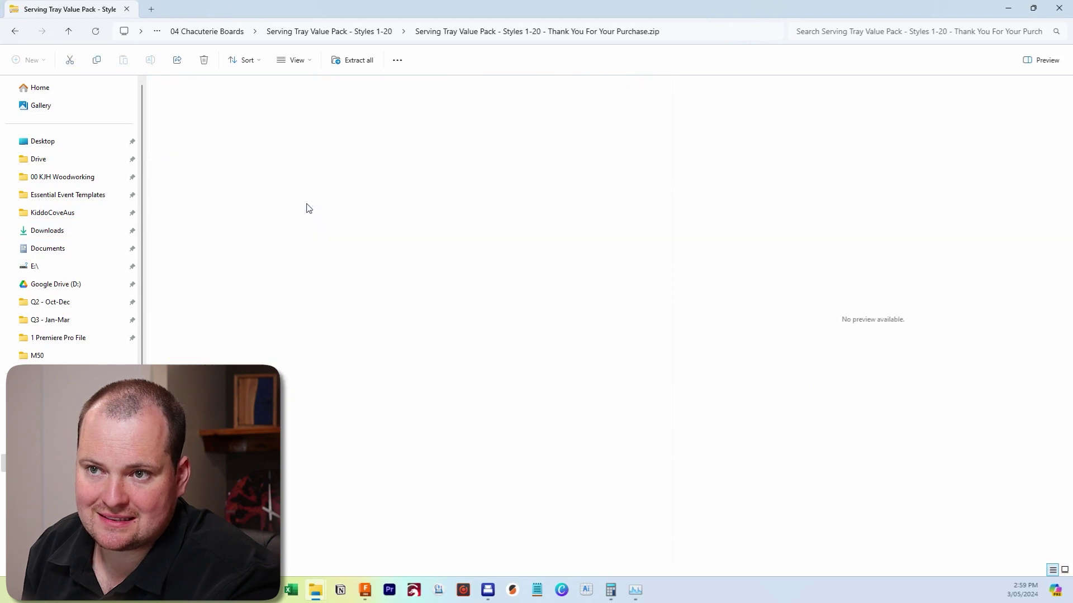
pyautogui.click(229, 174)
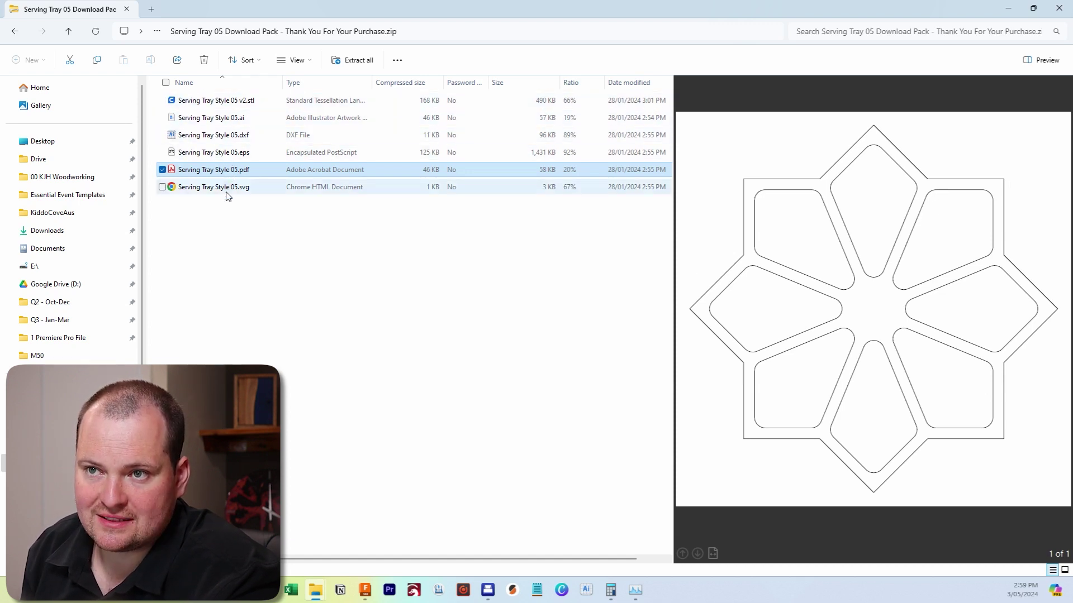
pyautogui.click(220, 137)
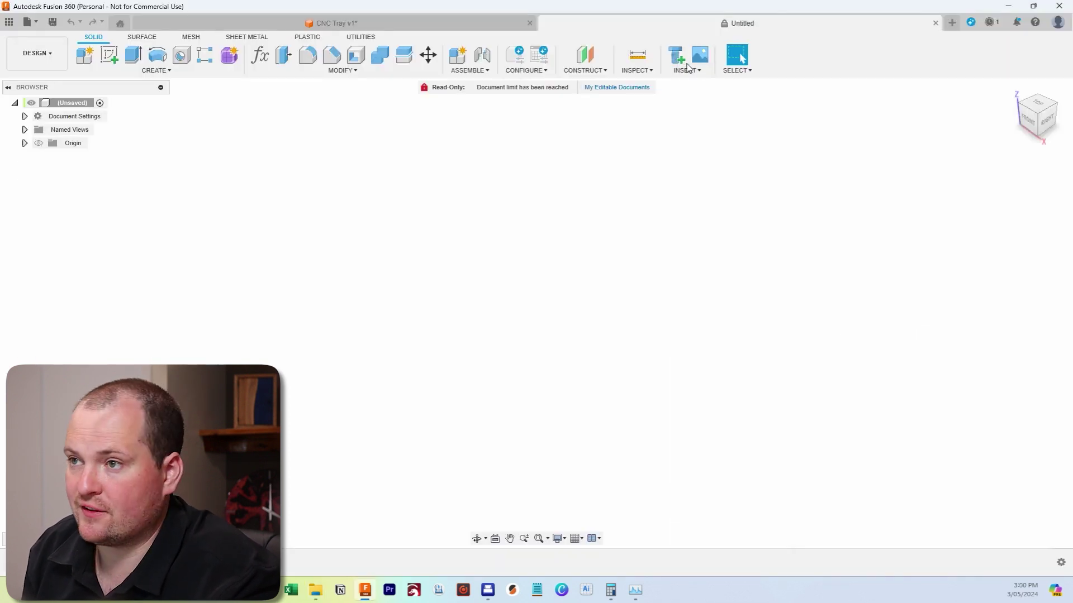
# Insert the Serving Tray Style 05 DXF onto the XY plane as a single sketch in millimetres with zero X and Y distance.
pyautogui.click(700, 70)
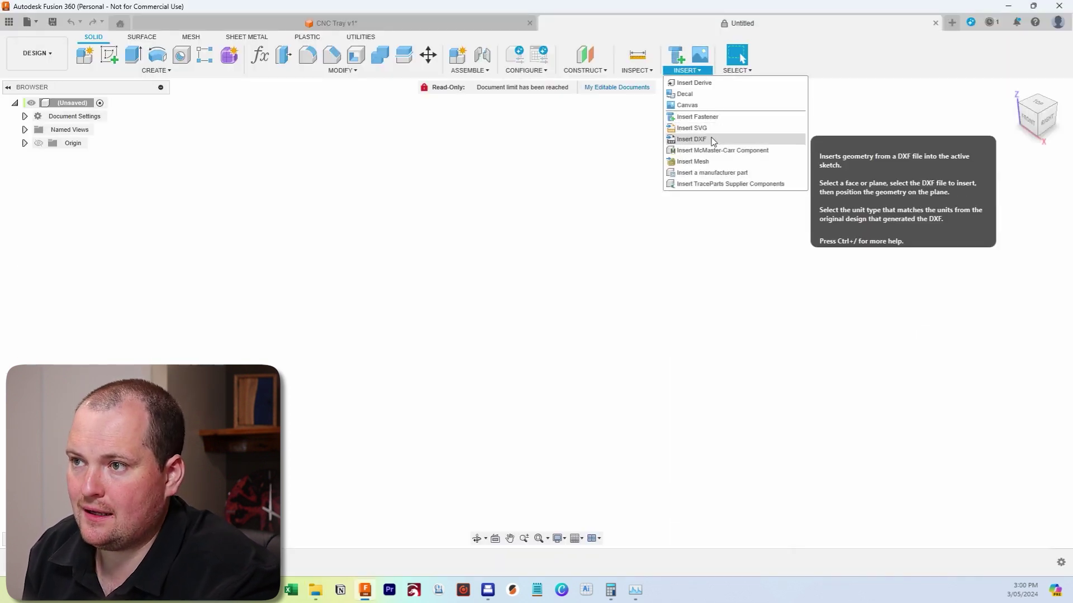
pyautogui.click(693, 139)
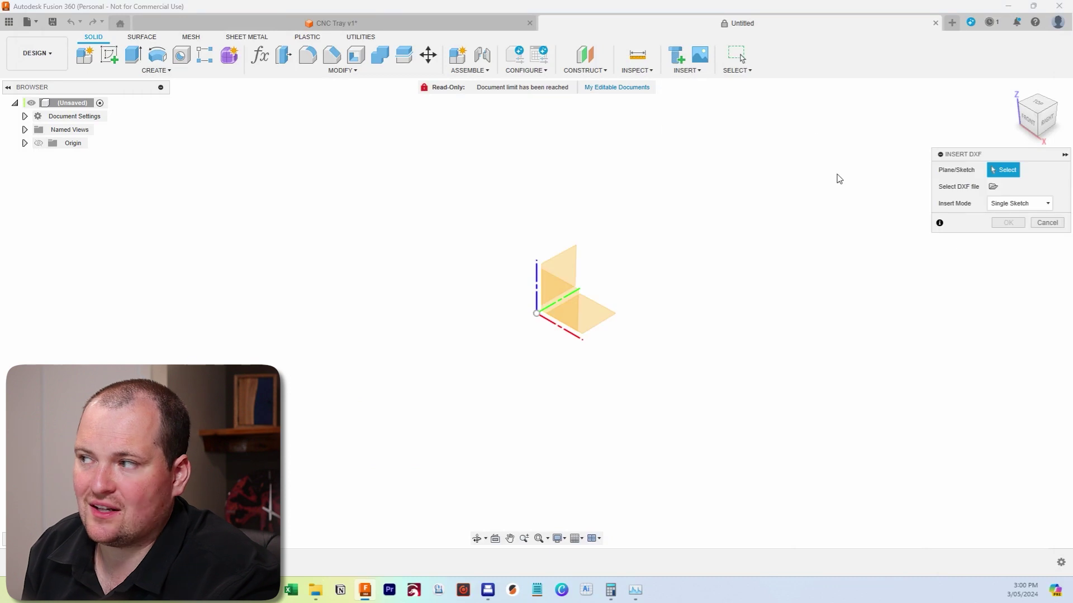
pyautogui.click(603, 319)
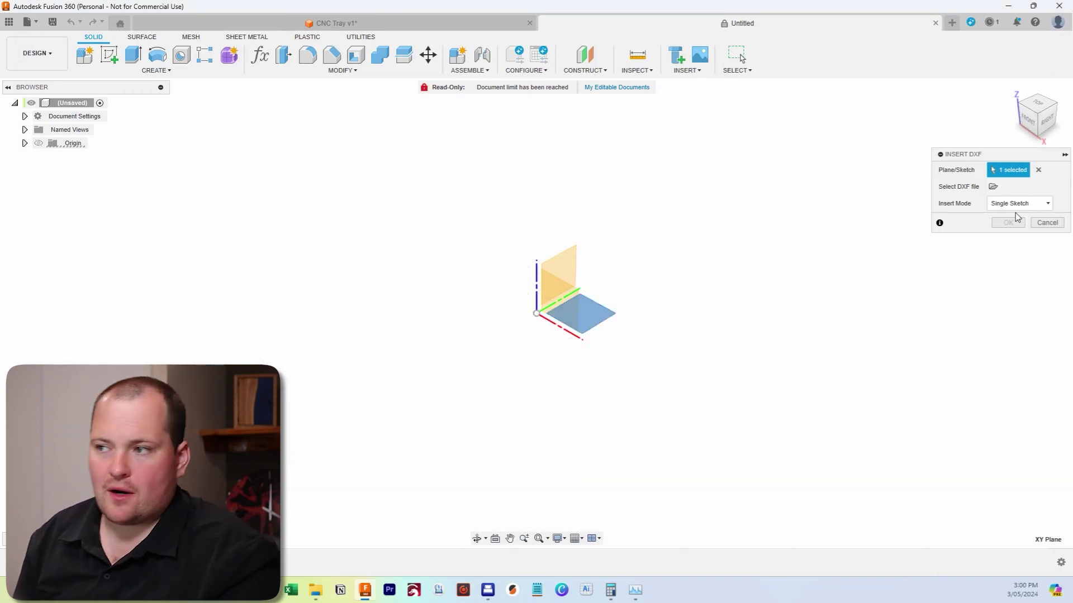
pyautogui.click(992, 188)
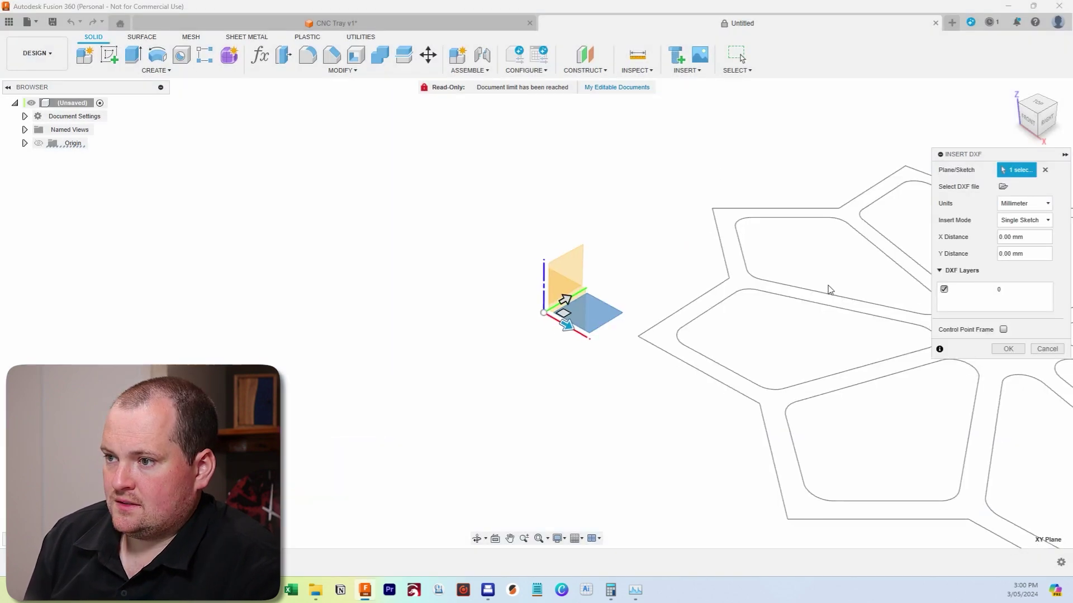
pyautogui.scroll(-5, 669, 340)
pyautogui.scroll(4, 834, 338)
pyautogui.click(1005, 349)
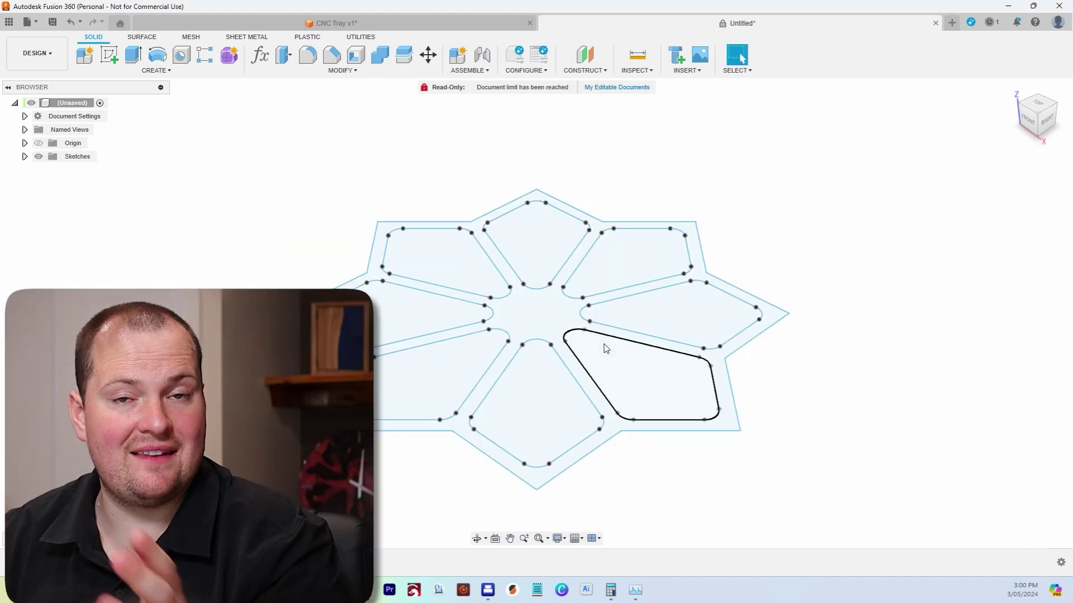